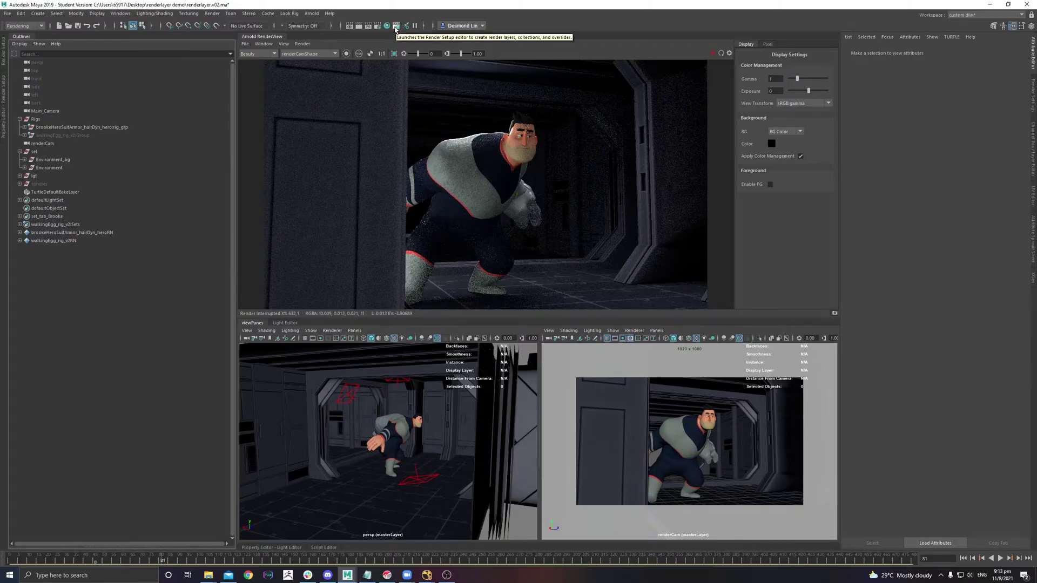
Open the Render Setup editor and review the scene's common, Arnold and AOV render settings
click(395, 26)
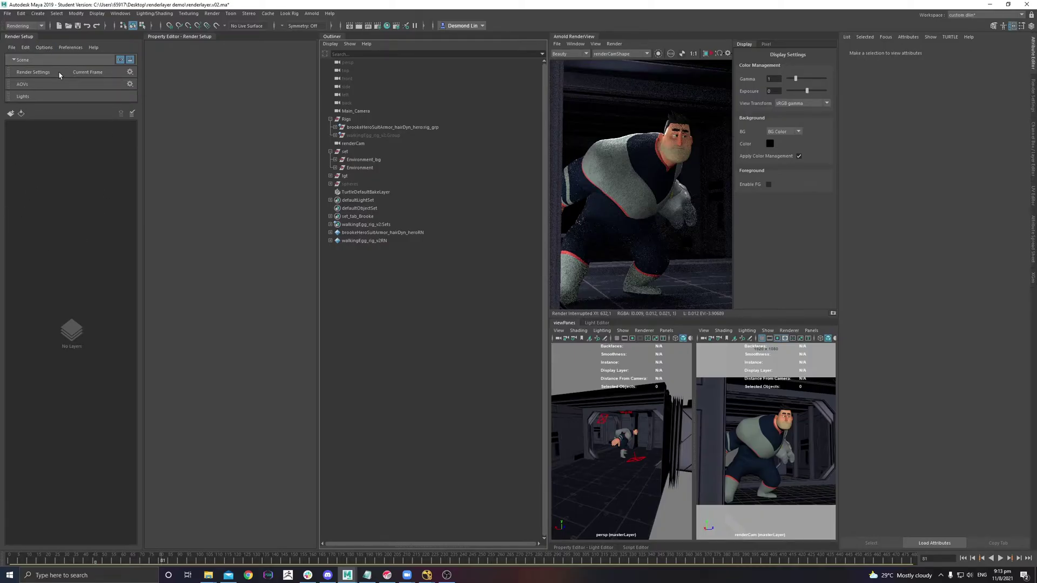
click(129, 84)
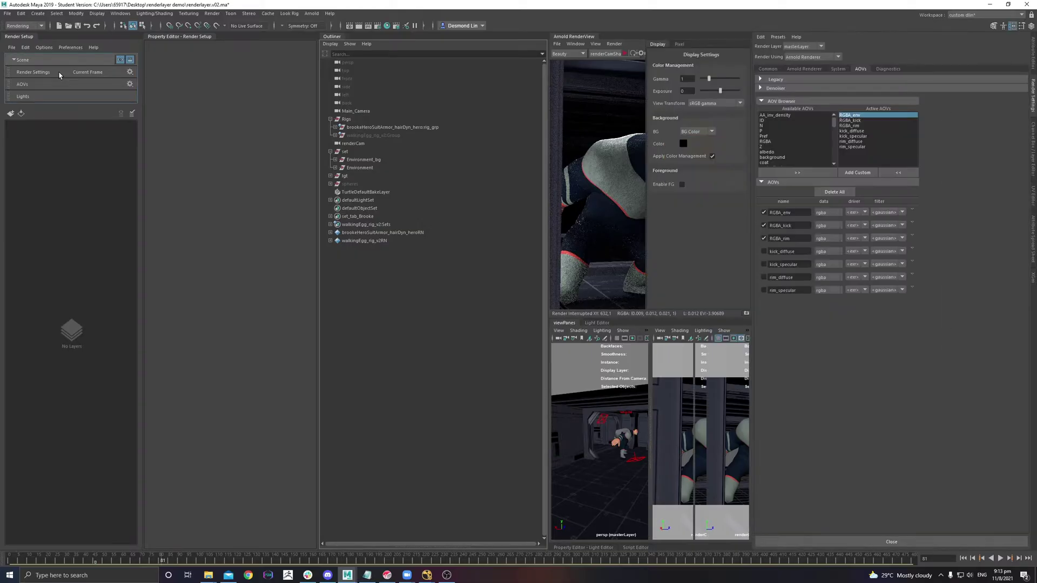
click(767, 69)
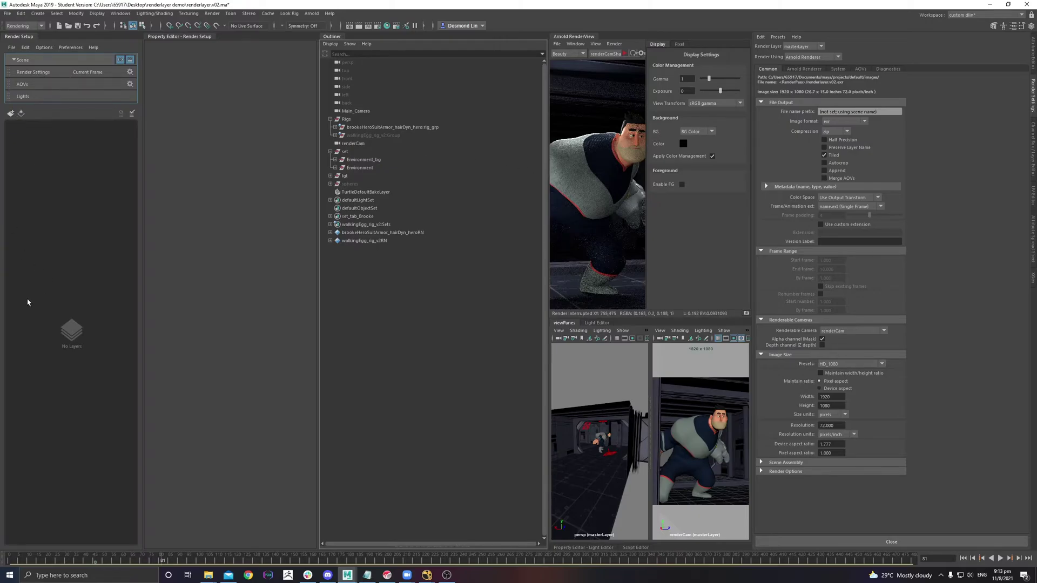
click(804, 69)
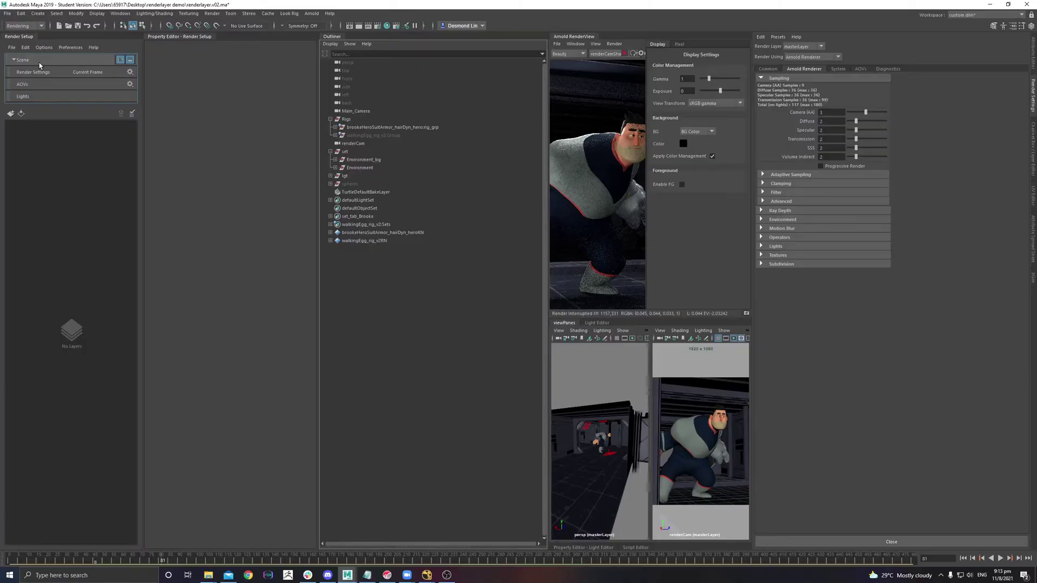
click(860, 69)
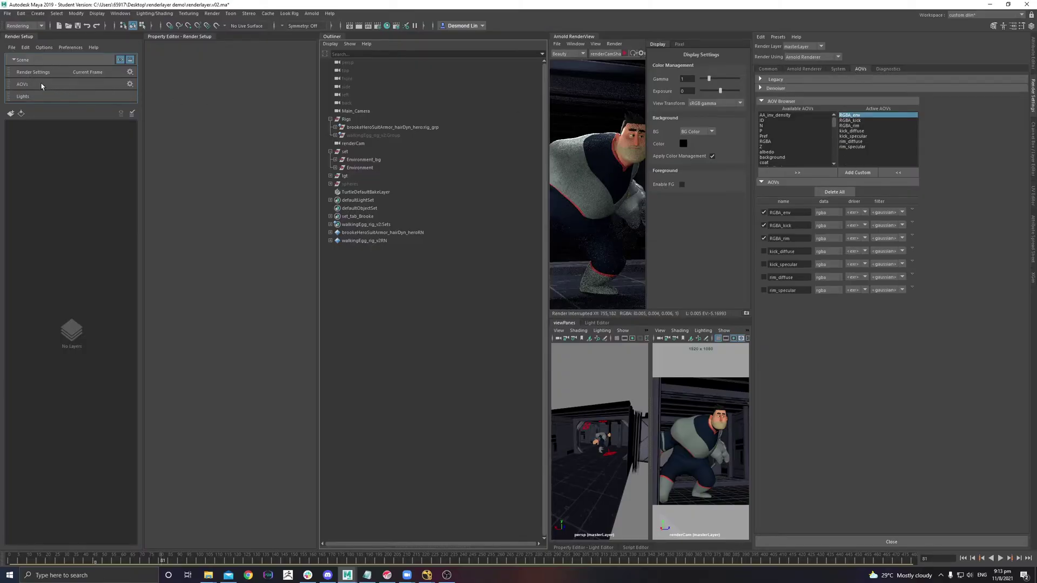
Check the scene lights in the Light Editor and return to the Attribute Editor
click(63, 98)
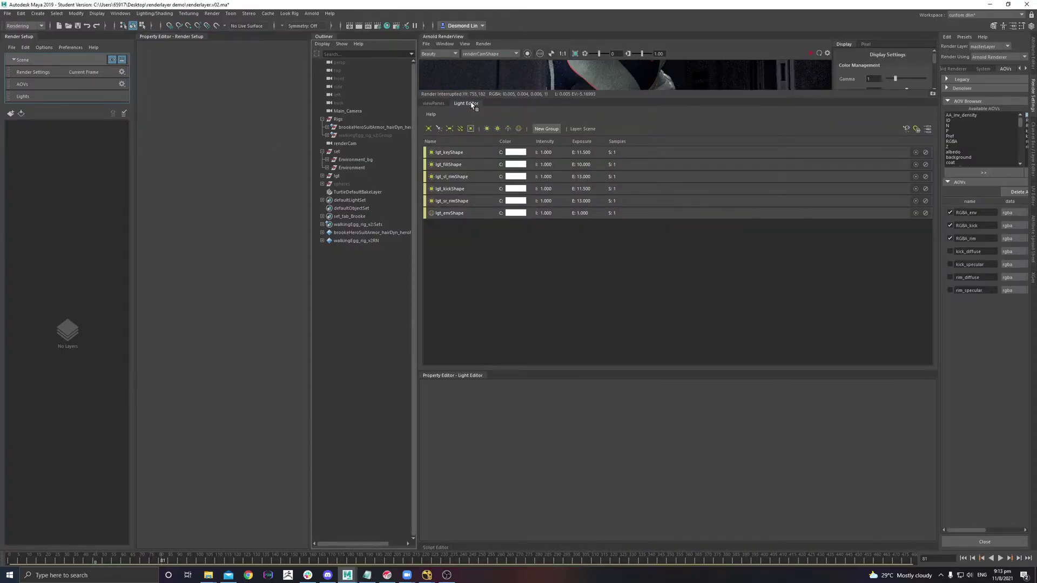
click(473, 105)
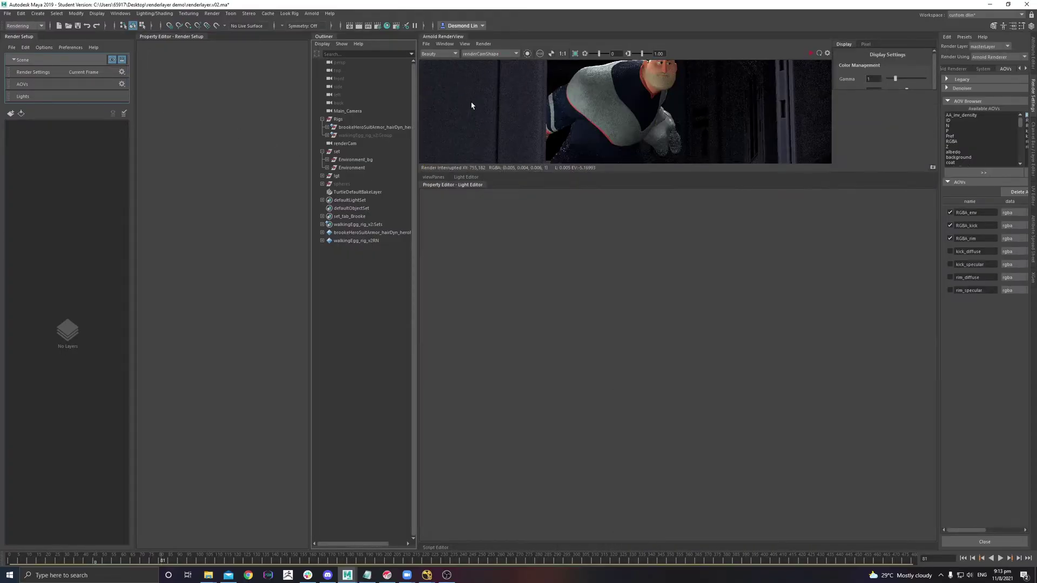
click(442, 185)
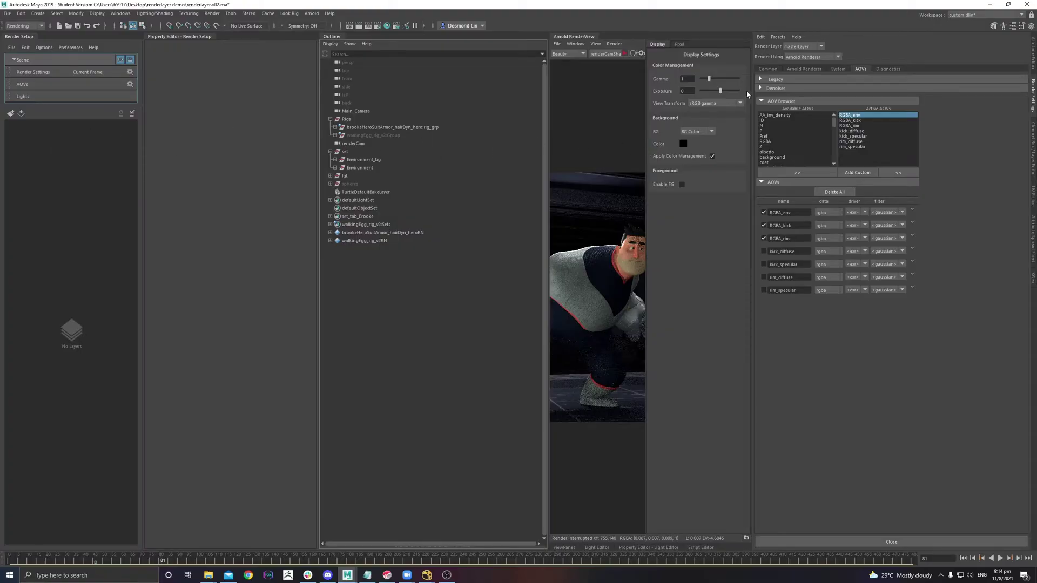
click(1033, 65)
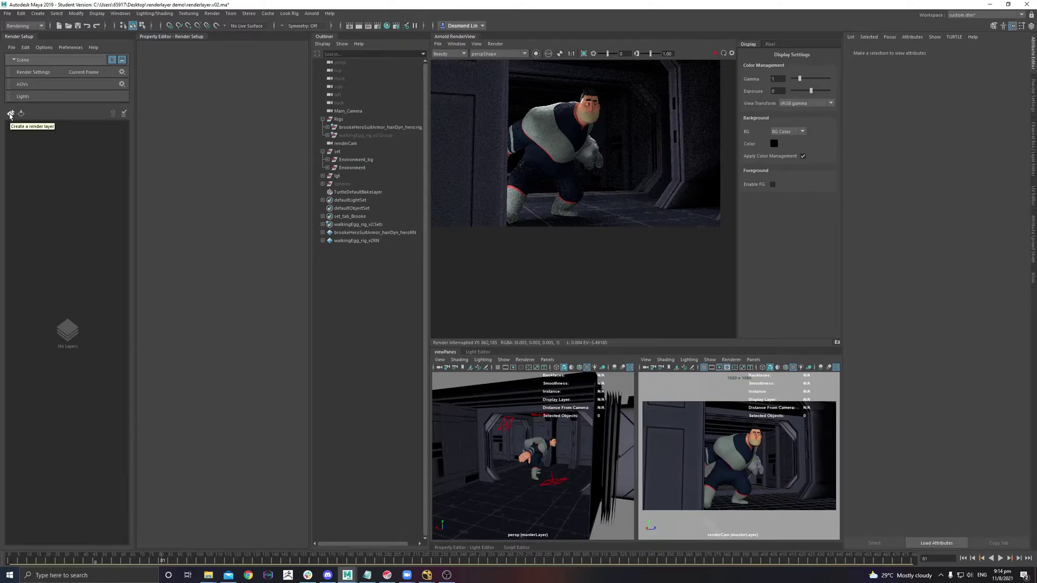
Create a render layer and name it ENVIRONMENT
click(10, 113)
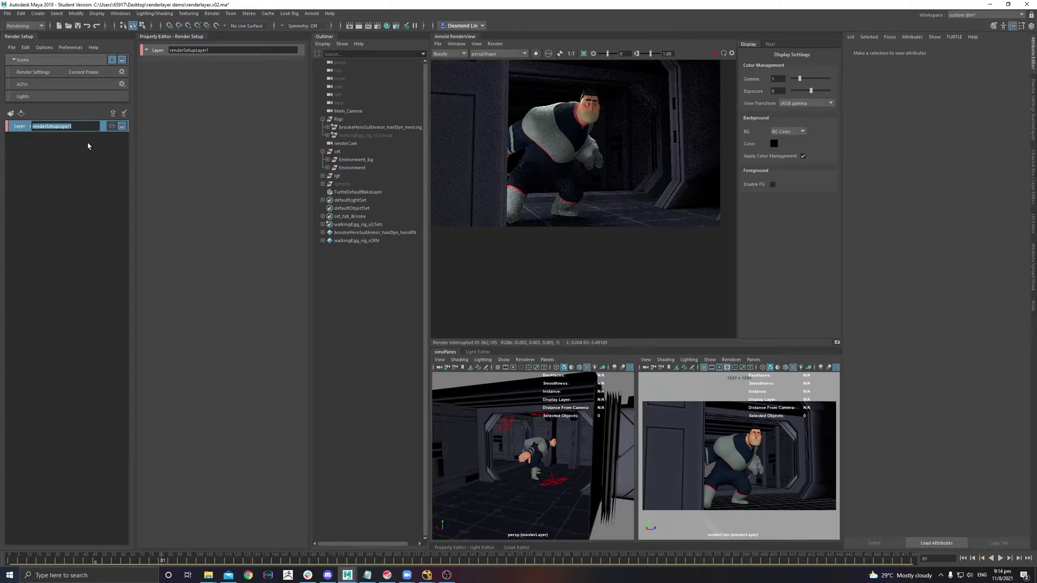
text(r)
middle_drag(545, 154, 577, 193)
click(69, 222)
mouse_move(551, 238)
middle_down()
mouse_move(480, 273)
mouse_move(540, 246)
middle_up()
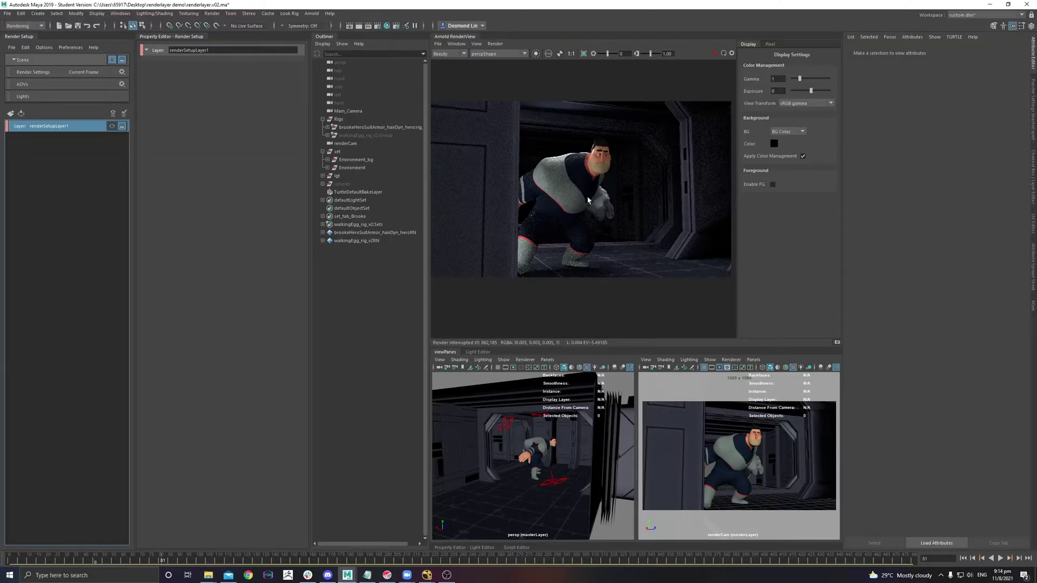
scroll(647, 187, down, 2)
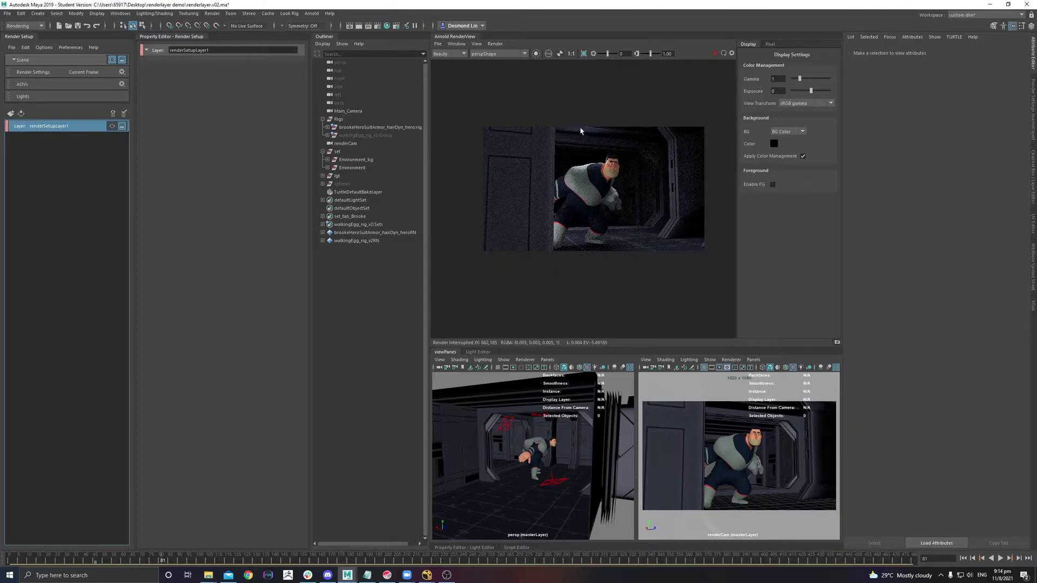
double_click(53, 126)
text(e)
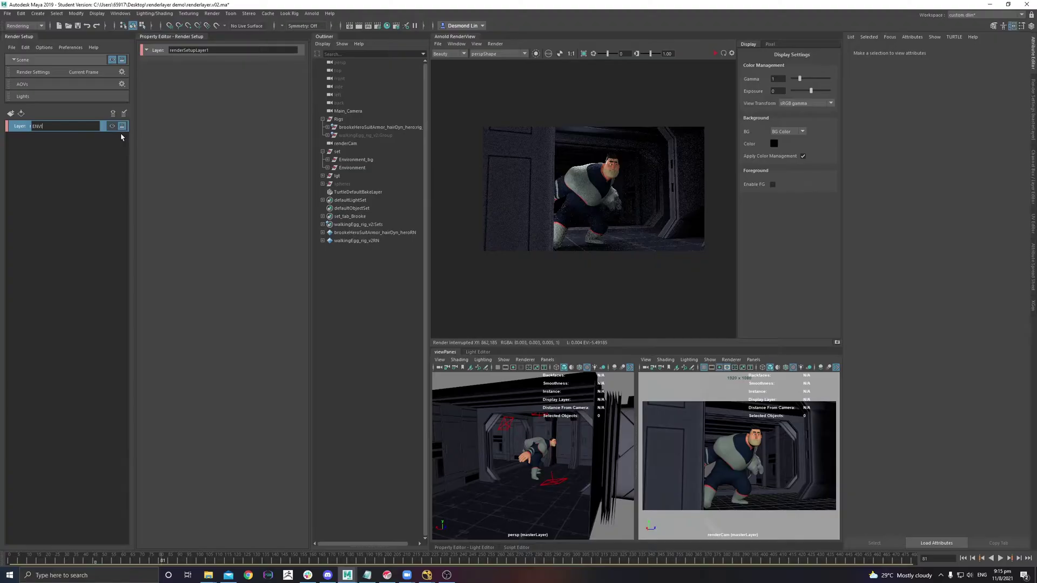
text(NVIRONMENT)
key(Return)
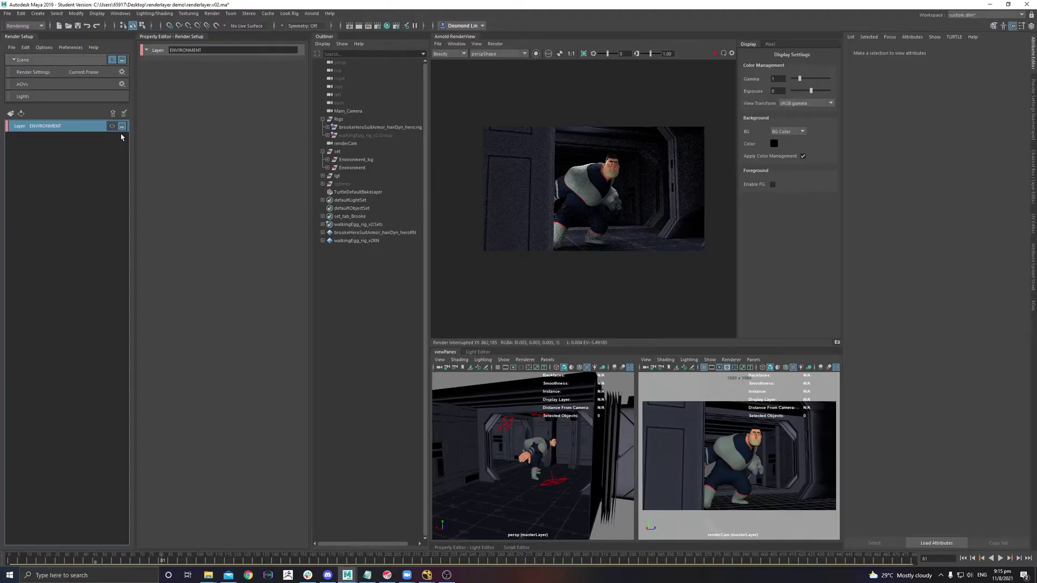
Create a second render layer named BOB
click(79, 133)
click(10, 113)
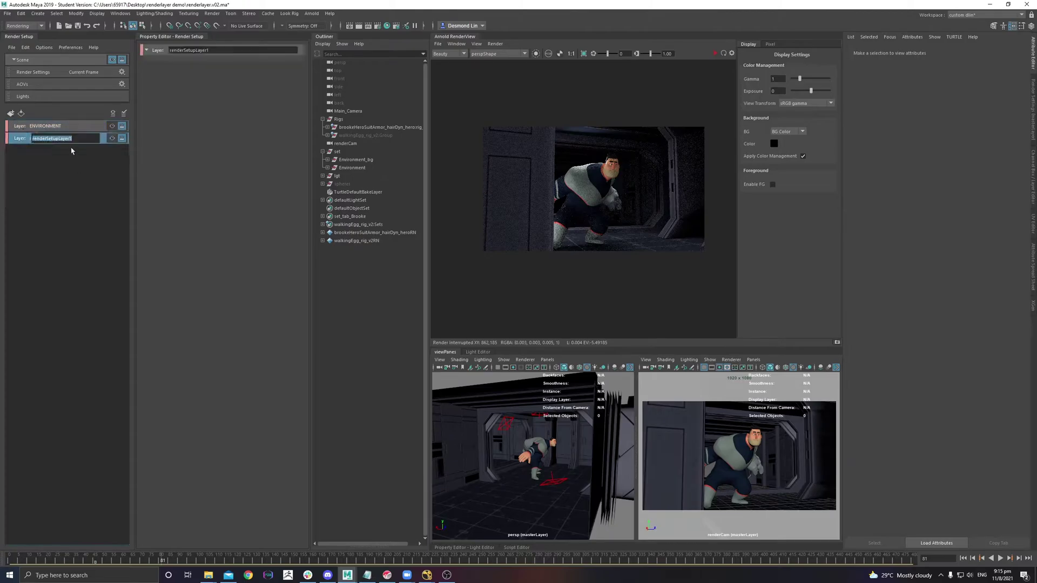
text(BOB)
key(Return)
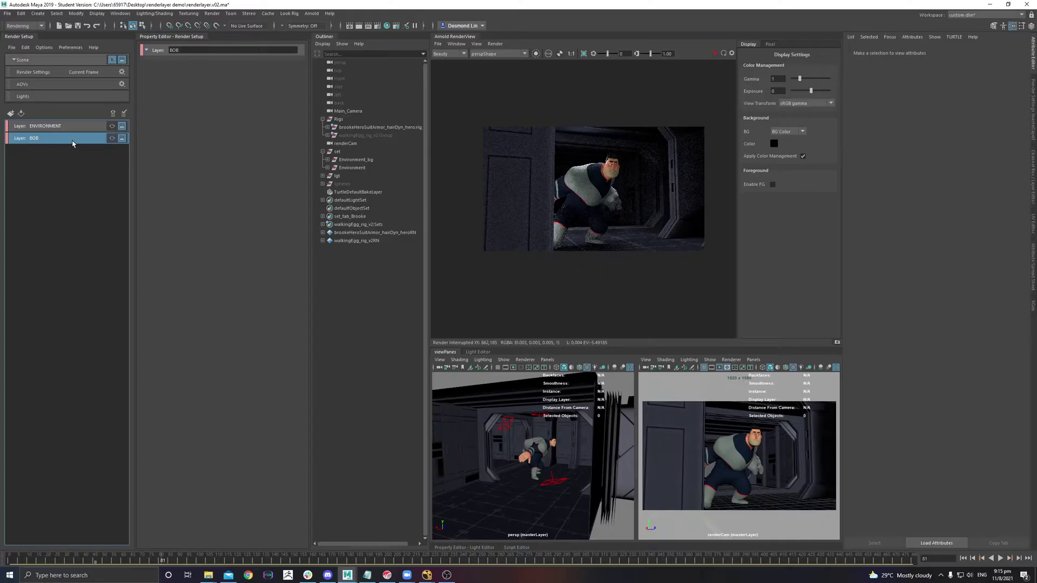
Make the ENVIRONMENT render layer the visible layer
click(68, 184)
click(69, 146)
click(28, 129)
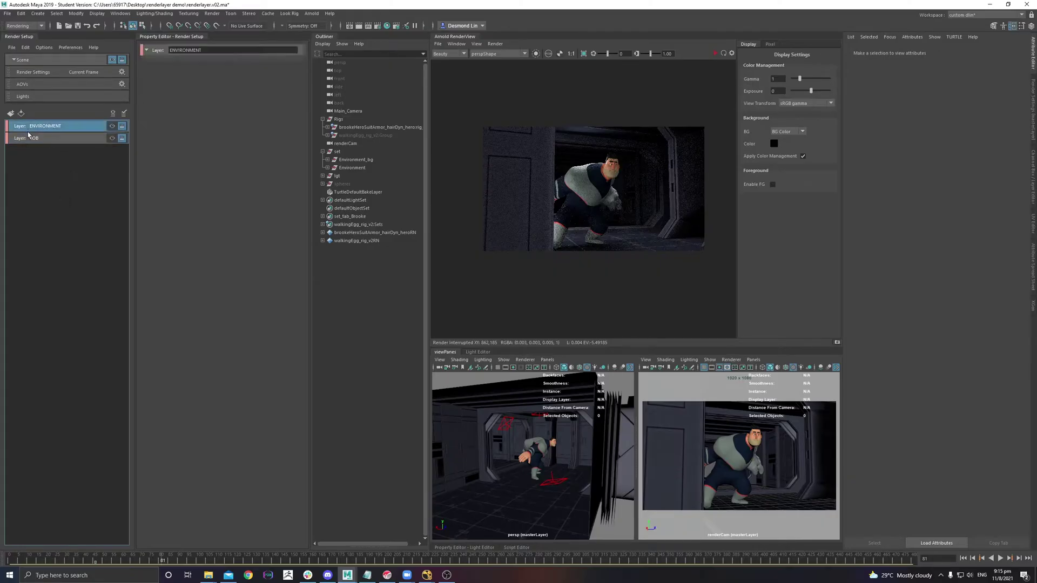
click(112, 127)
click(122, 126)
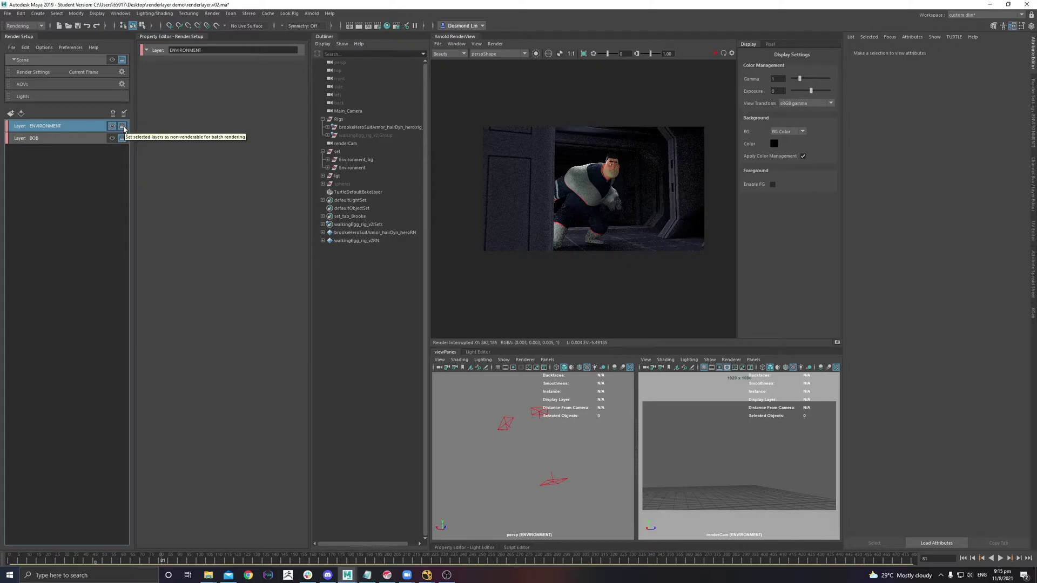
Disable batch rendering for the scene and the BOB layer, keeping only the ENVIRONMENT layer renderable
click(43, 138)
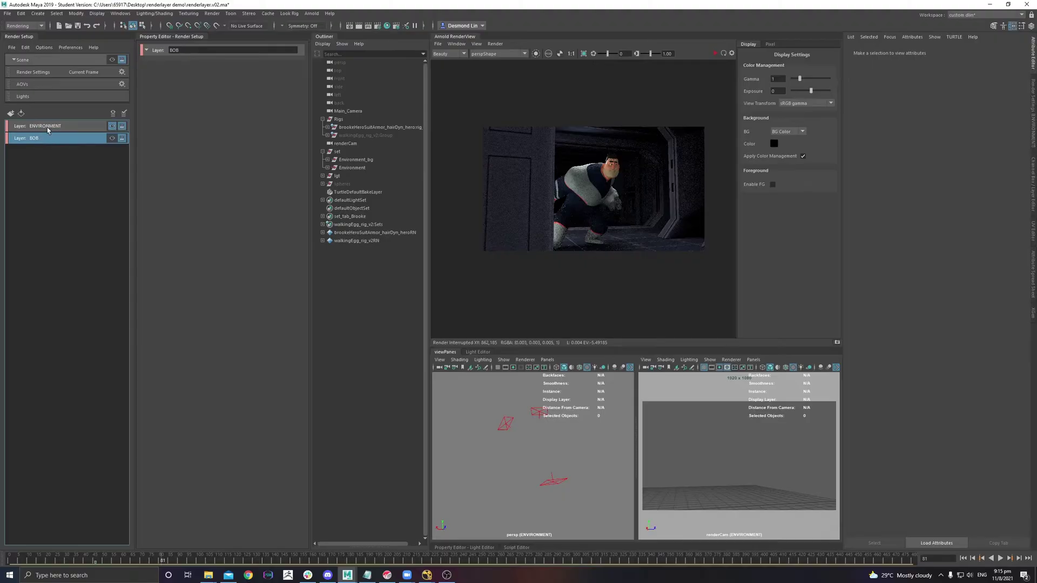
click(29, 126)
click(31, 139)
click(122, 60)
click(81, 125)
click(70, 139)
click(65, 127)
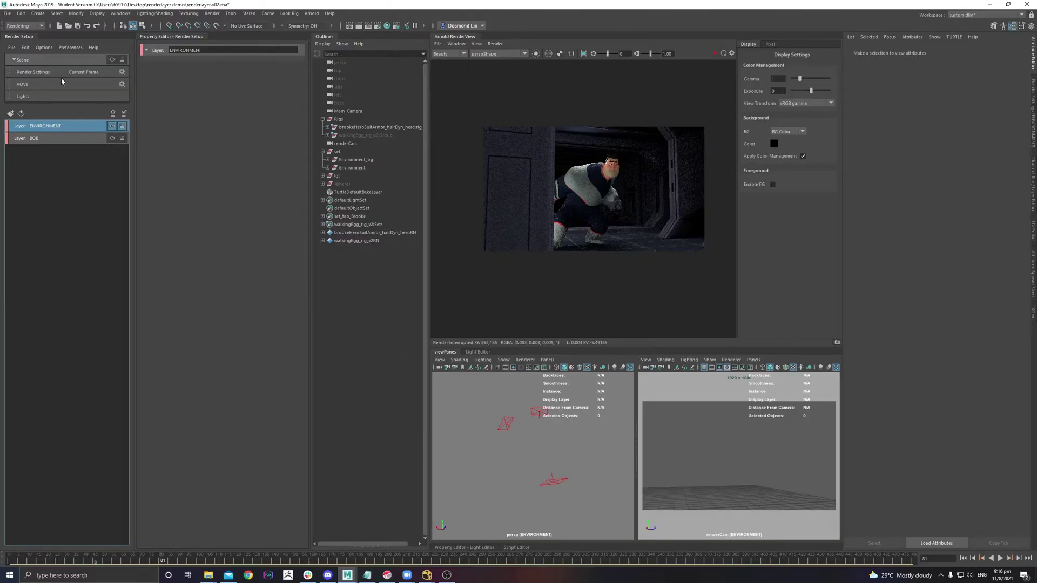
Examine the Render Setup options for untitled collections and for including all lights in each render layer
click(44, 47)
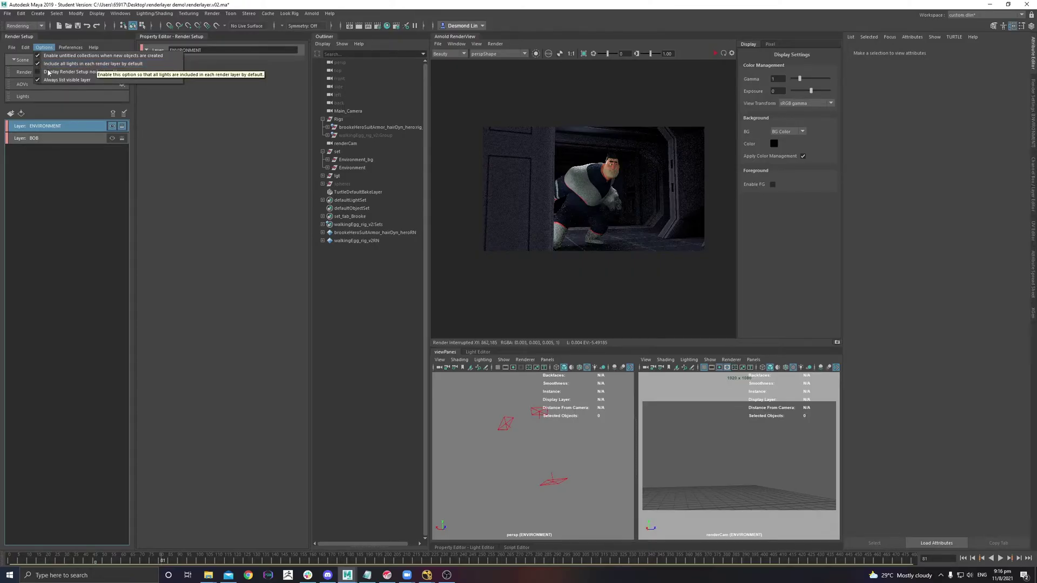
click(77, 224)
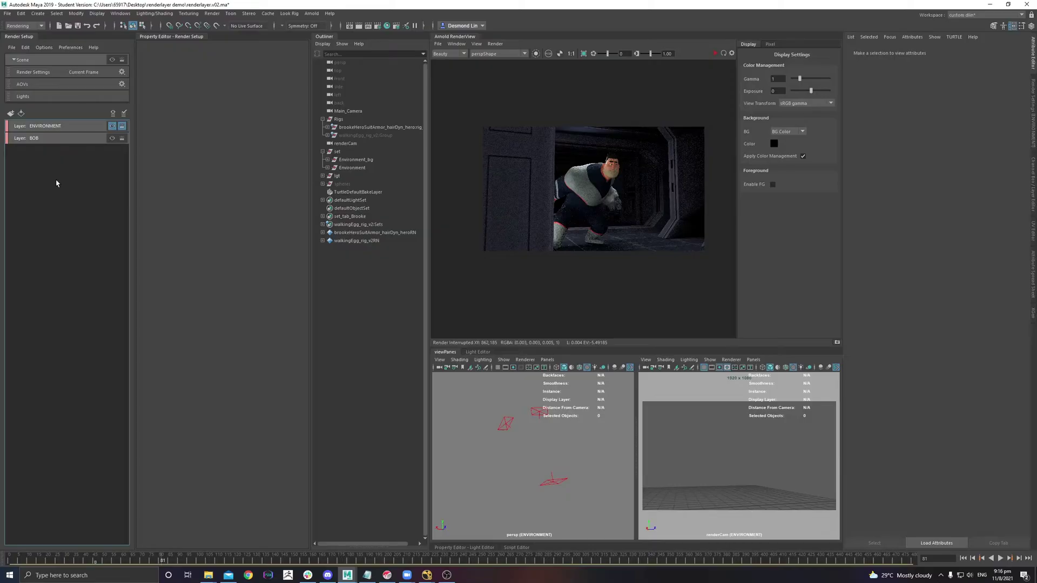
click(65, 128)
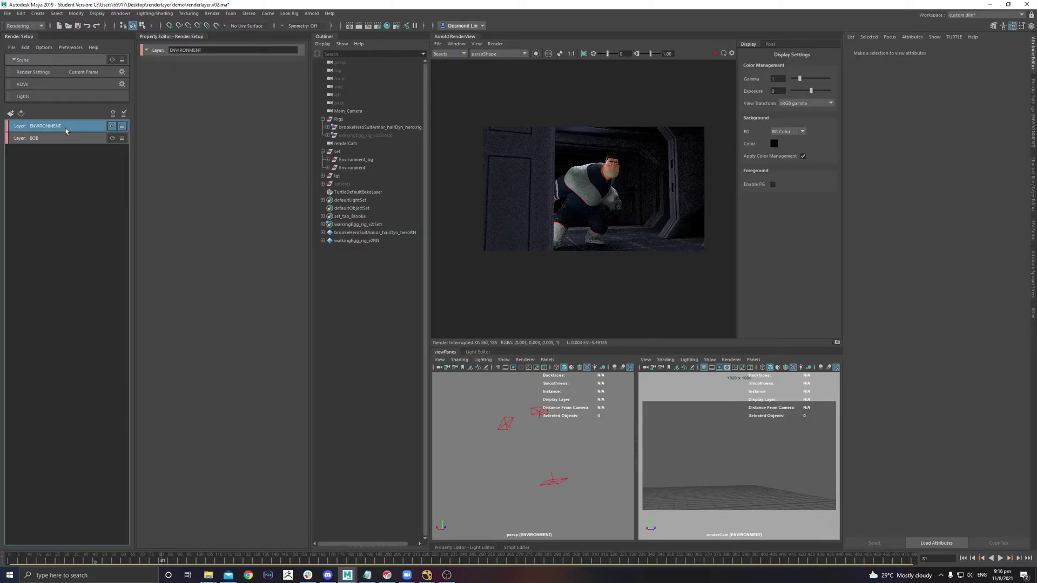
click(64, 182)
Create a collection named env_geo in the ENVIRONMENT render layer
click(64, 127)
right_click(64, 126)
click(42, 127)
click(46, 182)
click(38, 127)
right_click(40, 128)
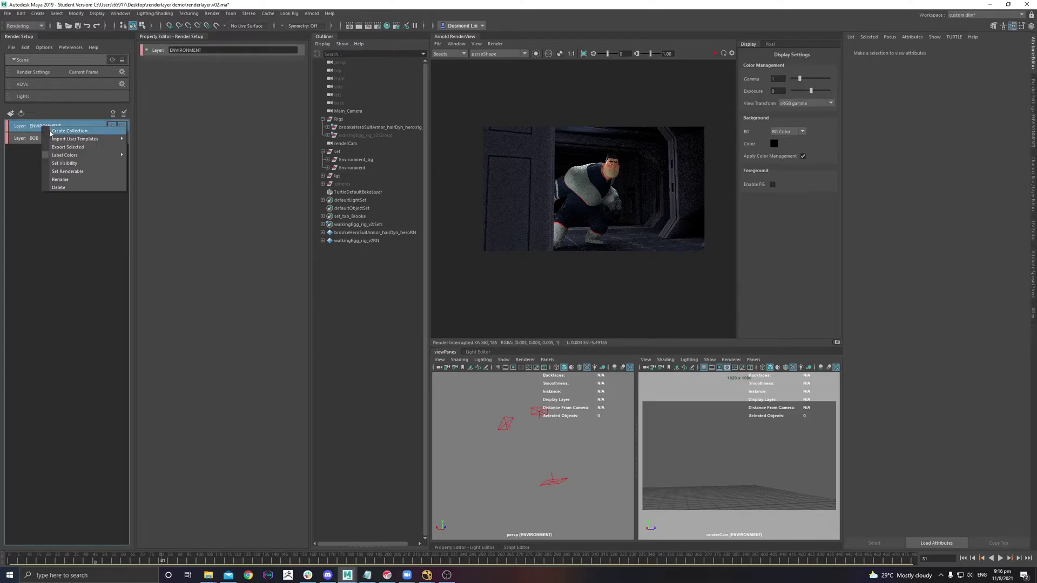
click(64, 131)
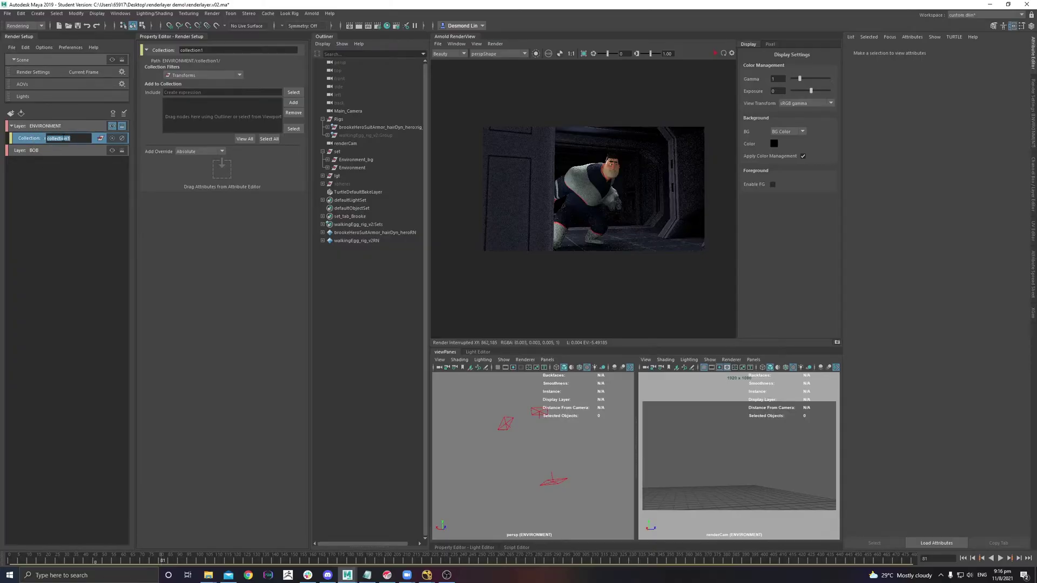
text(E)
key(Return)
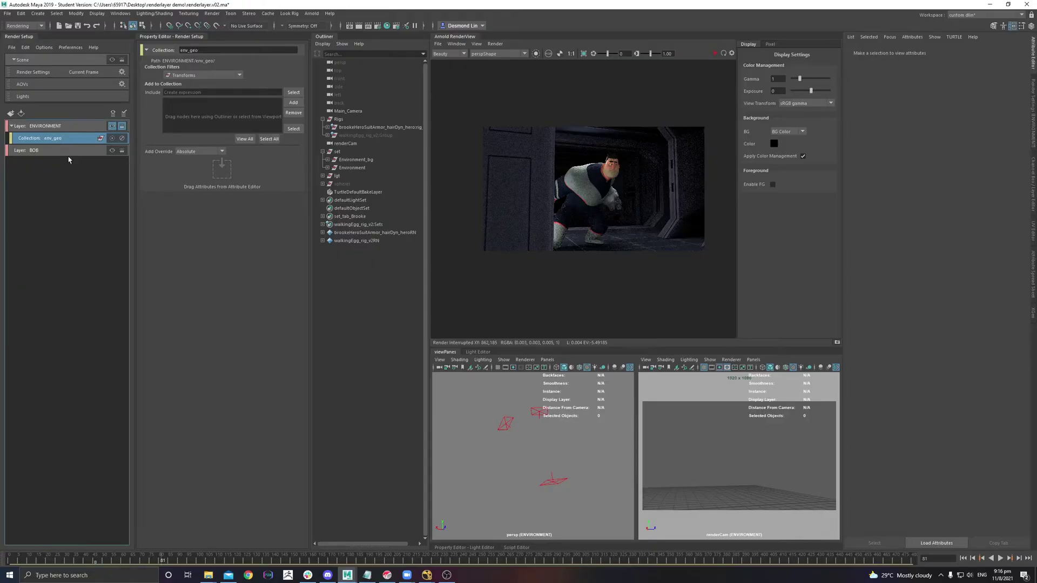
Add the set group to the env_geo collection of the ENVIRONMENT layer
click(62, 125)
click(68, 139)
click(69, 126)
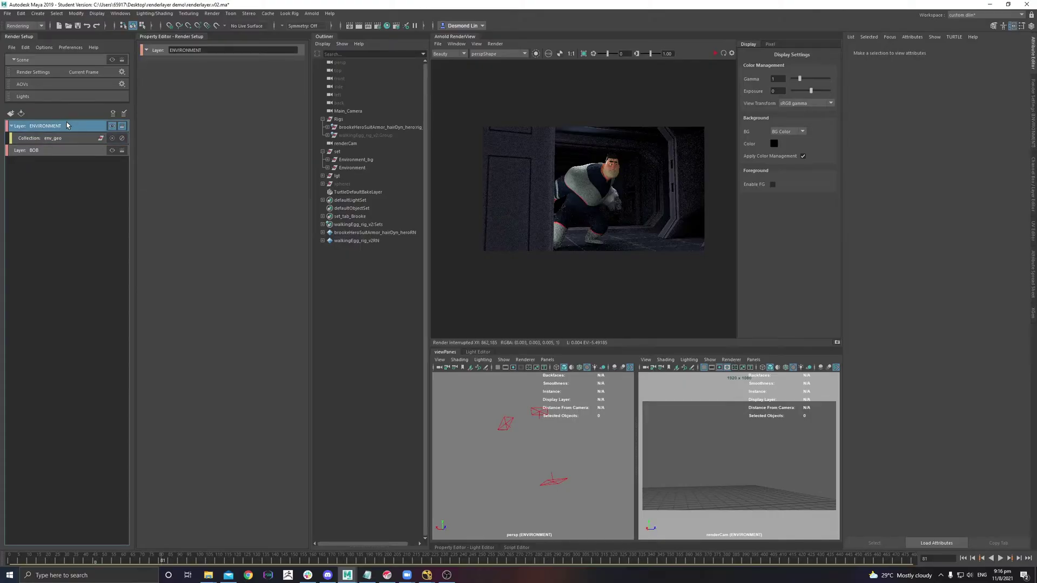
click(63, 139)
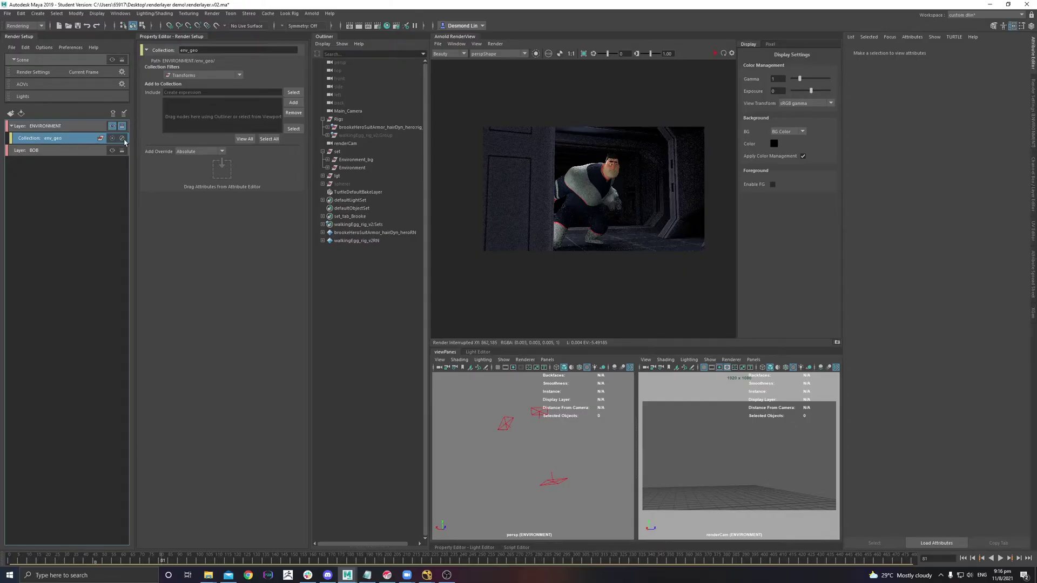
click(342, 153)
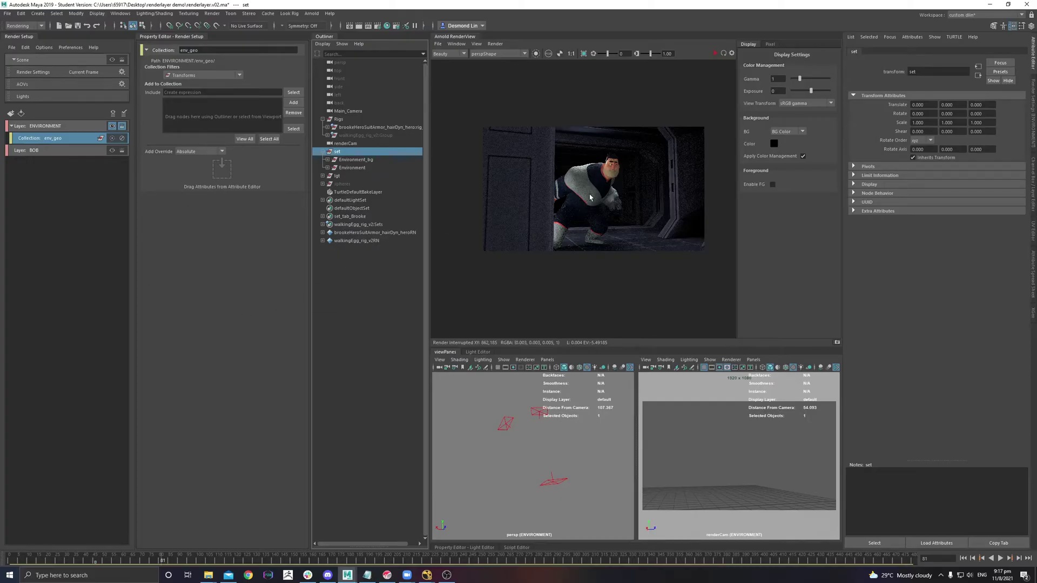
middle_drag(590, 197, 576, 209)
middle_drag(375, 145, 222, 116)
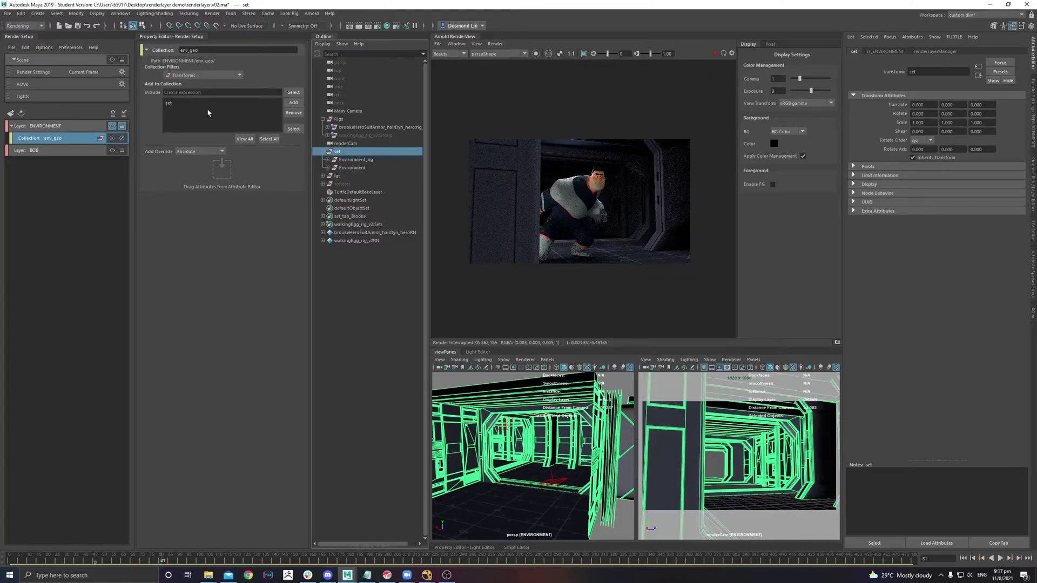
Remove the set group from the env_geo collection and add it again
click(173, 106)
click(293, 113)
click(352, 167)
middle_drag(350, 151, 350, 152)
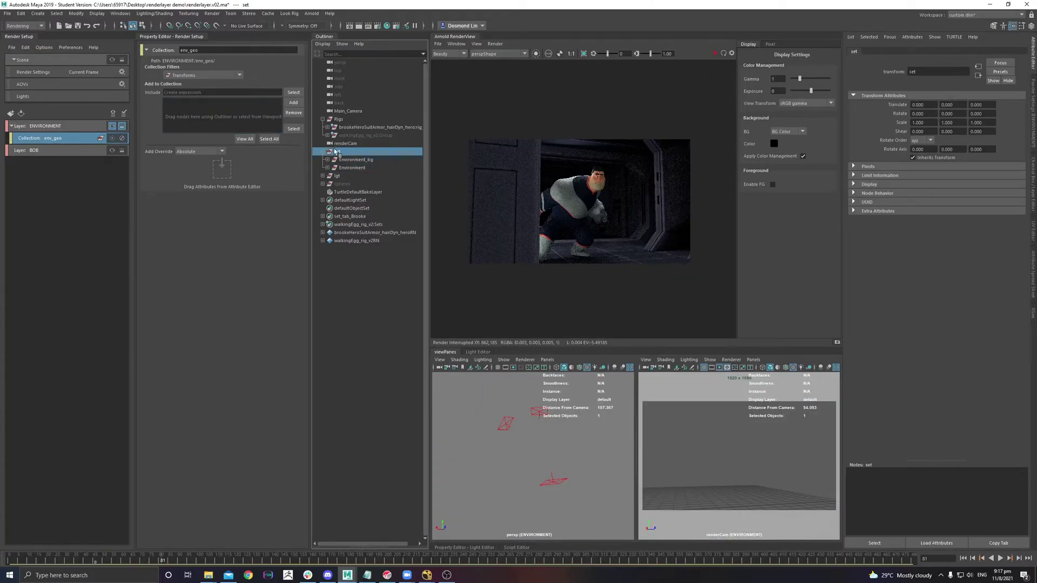
click(293, 103)
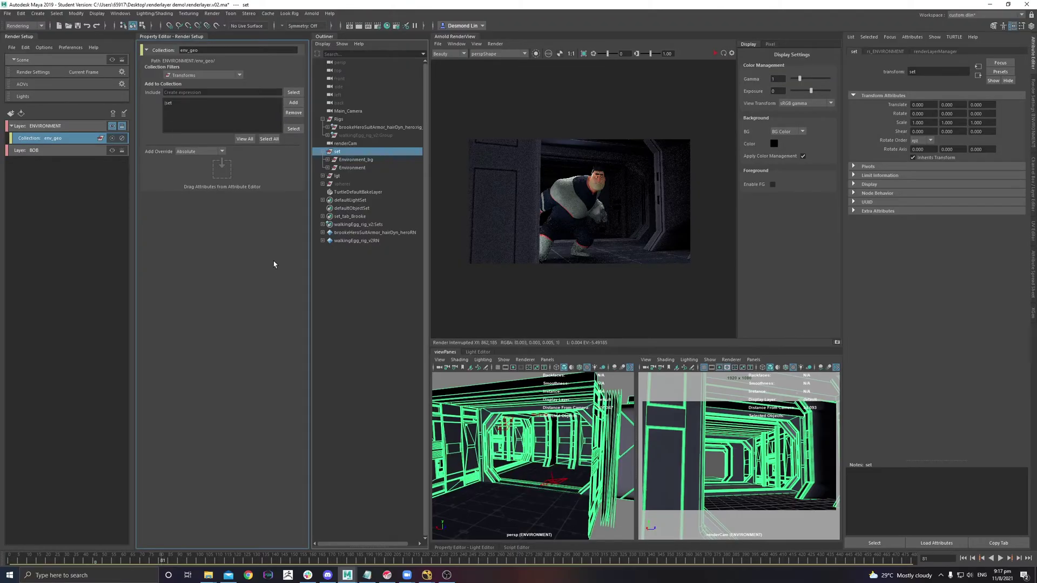
Remove the set group from the env_geo collection and enter the include expression |set|* instead
click(179, 103)
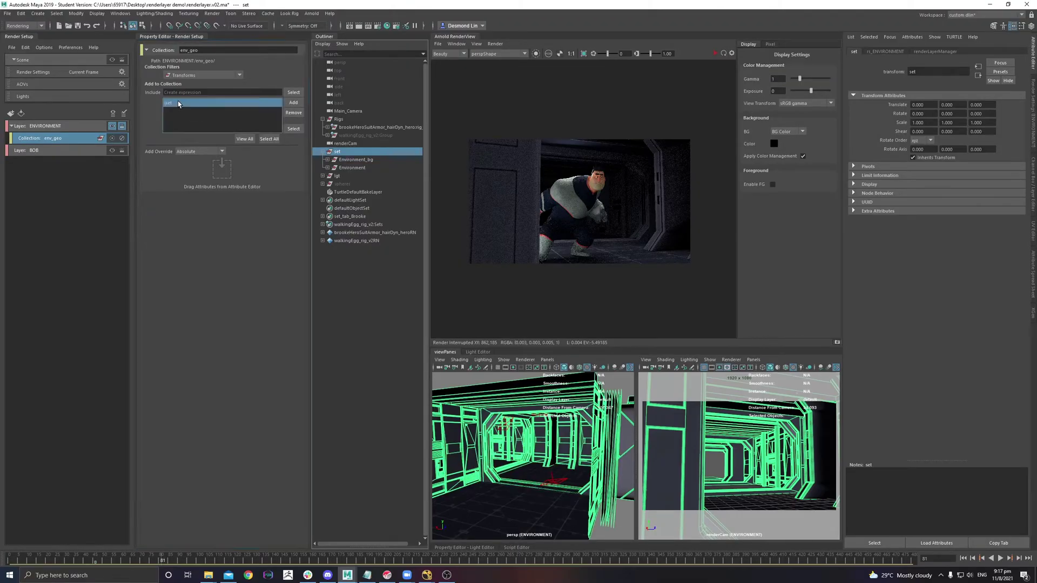
key(Delete)
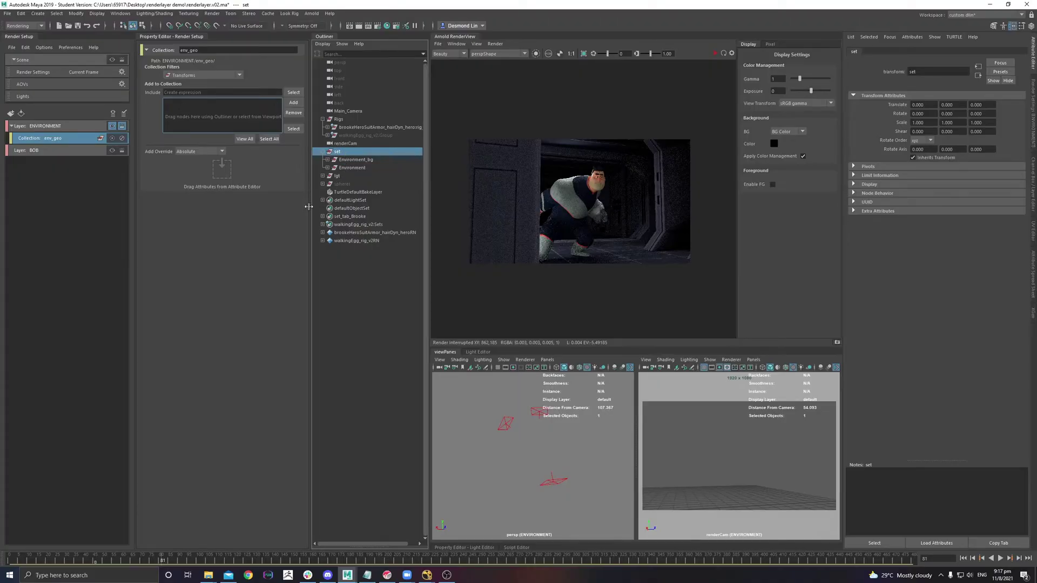
click(197, 92)
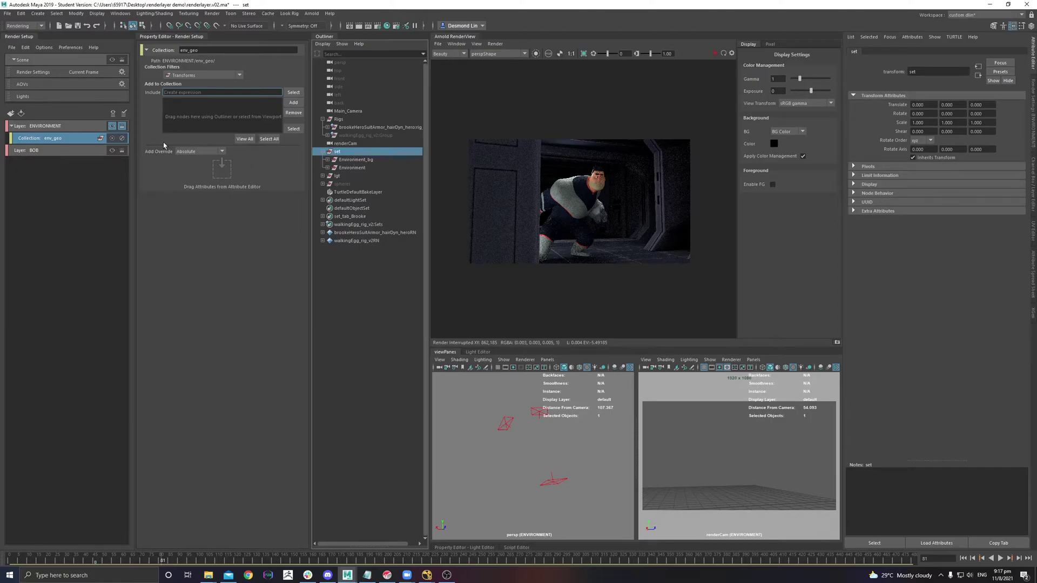
text(|set|*)
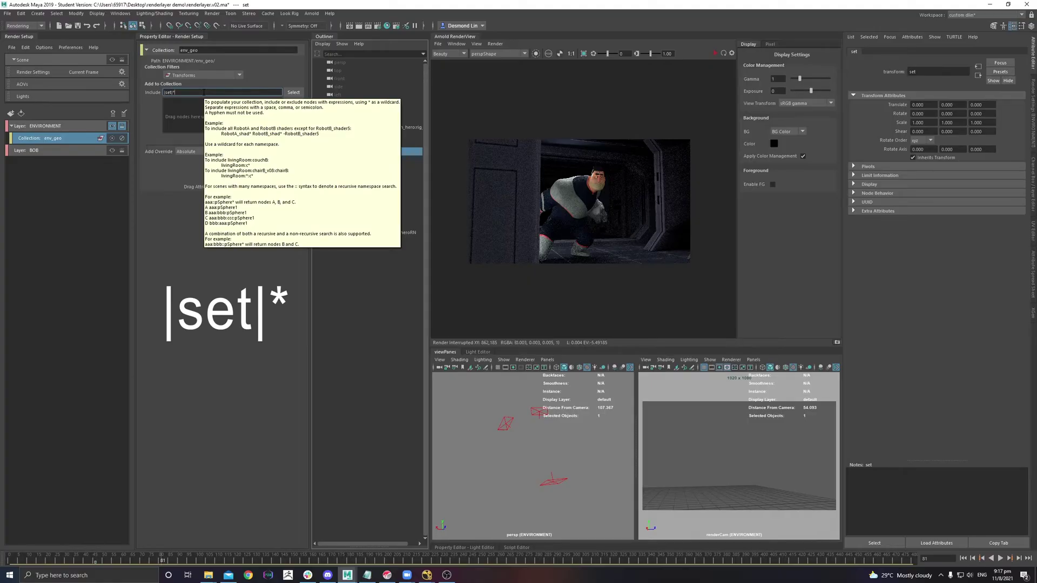
key(Return)
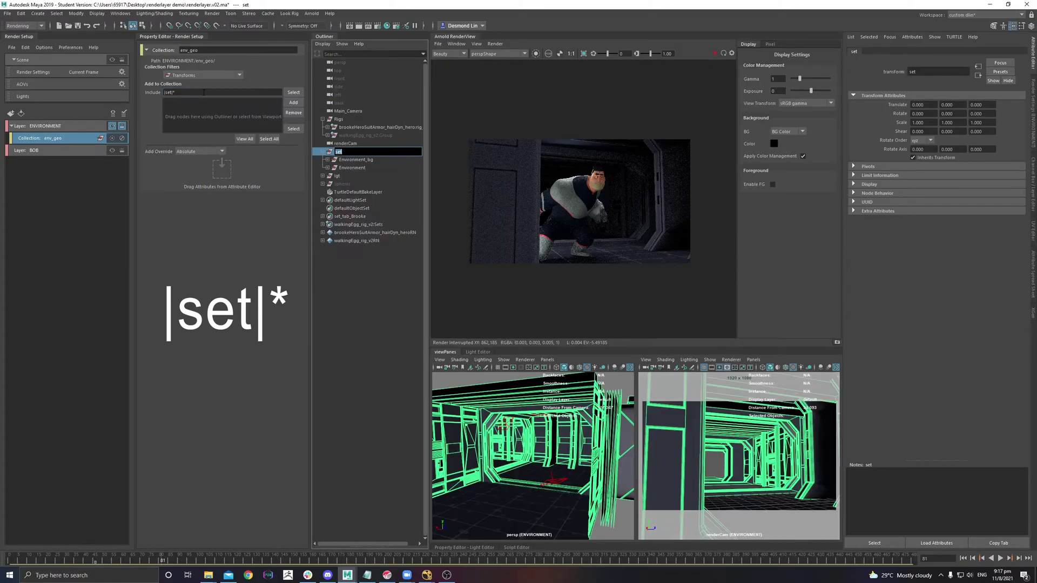
View the objects collected by env_geo and inspect the Environment and Environment_bg entries individually
click(244, 139)
click(446, 196)
click(462, 204)
click(462, 195)
click(464, 203)
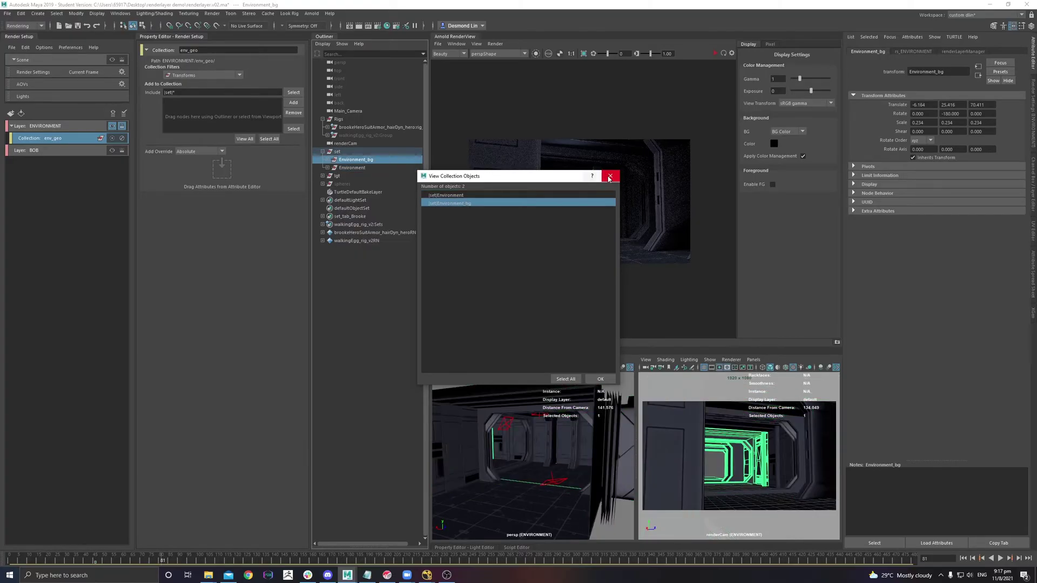
click(610, 176)
Clear the include expression of env_geo and rebuild it from the outliner object's path as |set|*
click(170, 92)
double_click(171, 92)
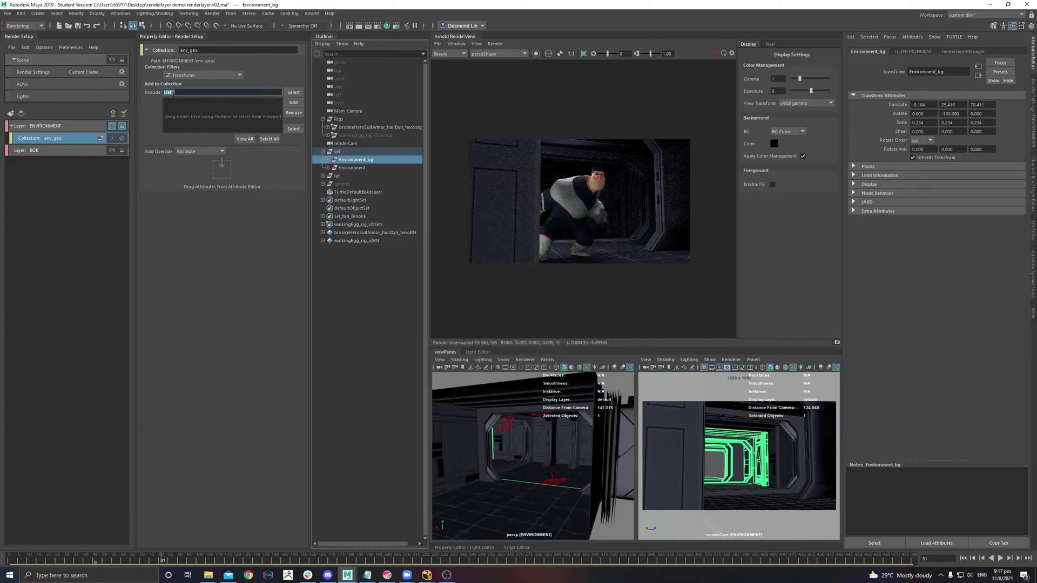
key(BackSpace)
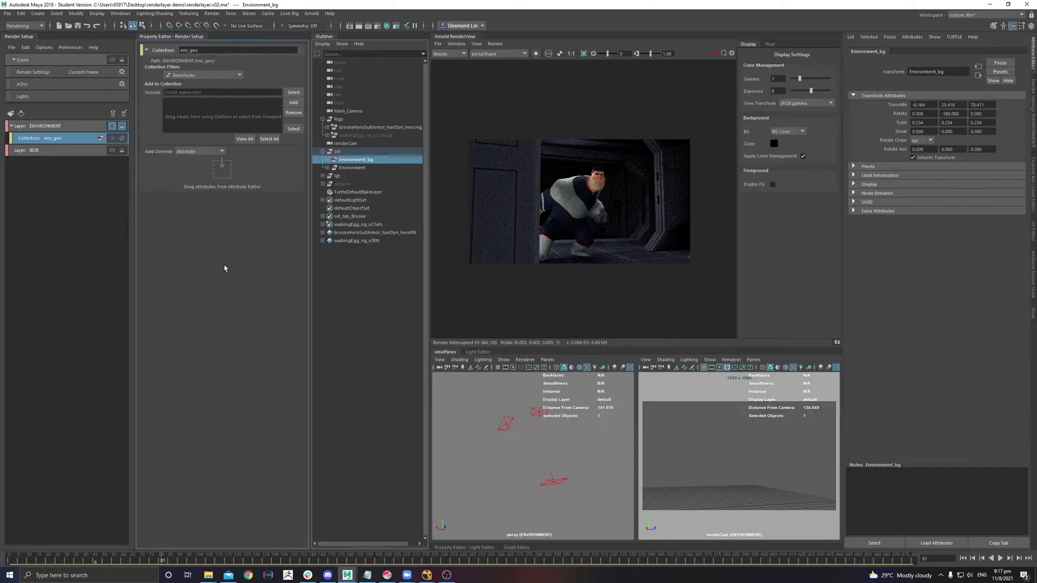
click(354, 153)
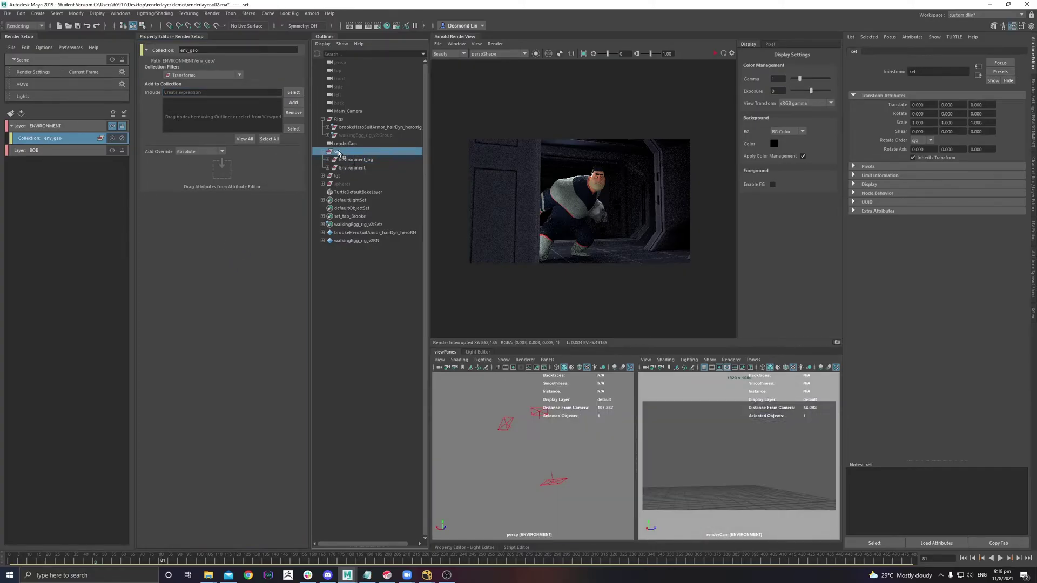
drag(339, 154, 185, 93)
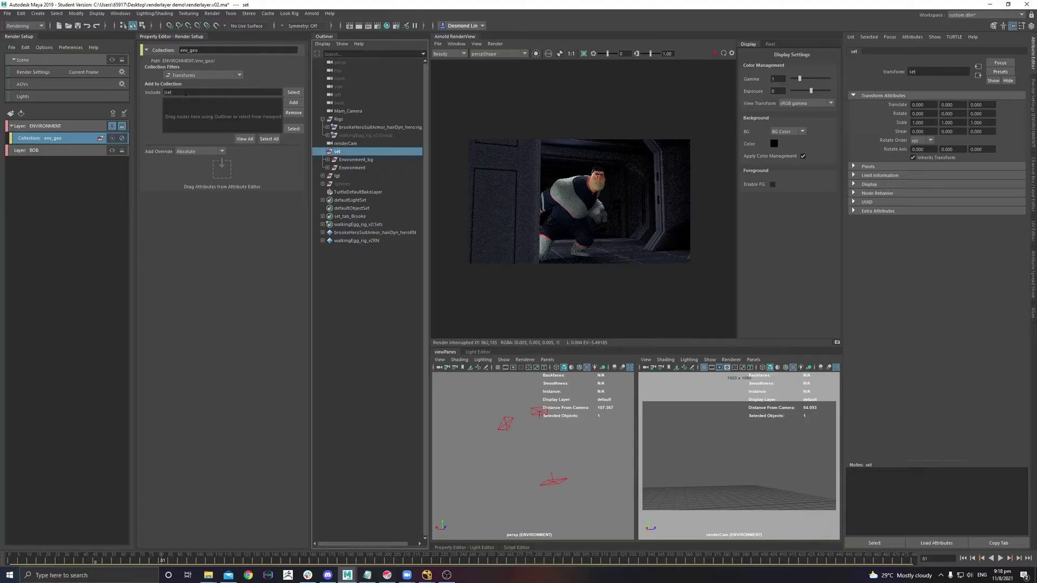
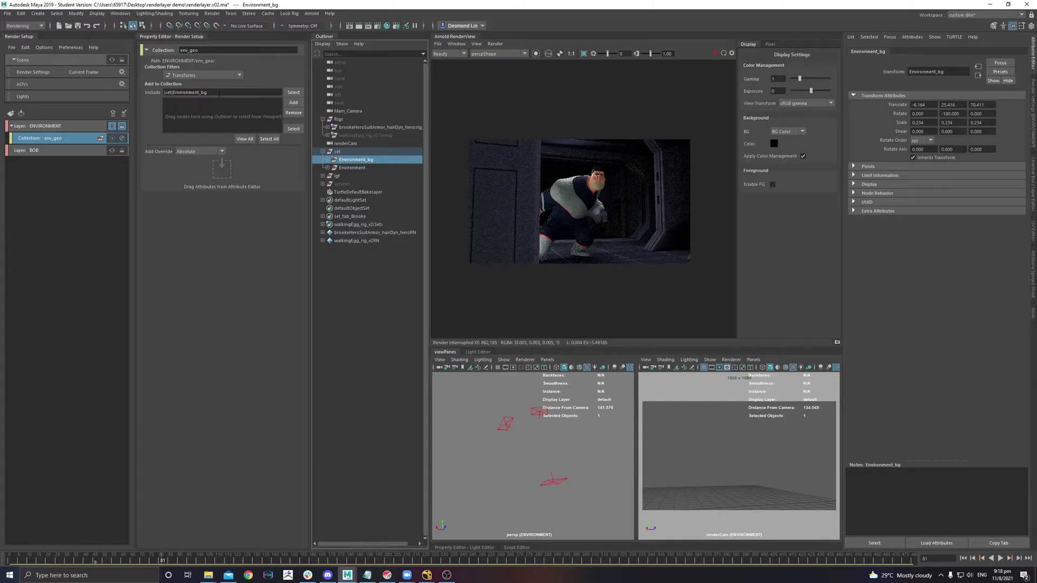
key(BackSpace)
key(Return)
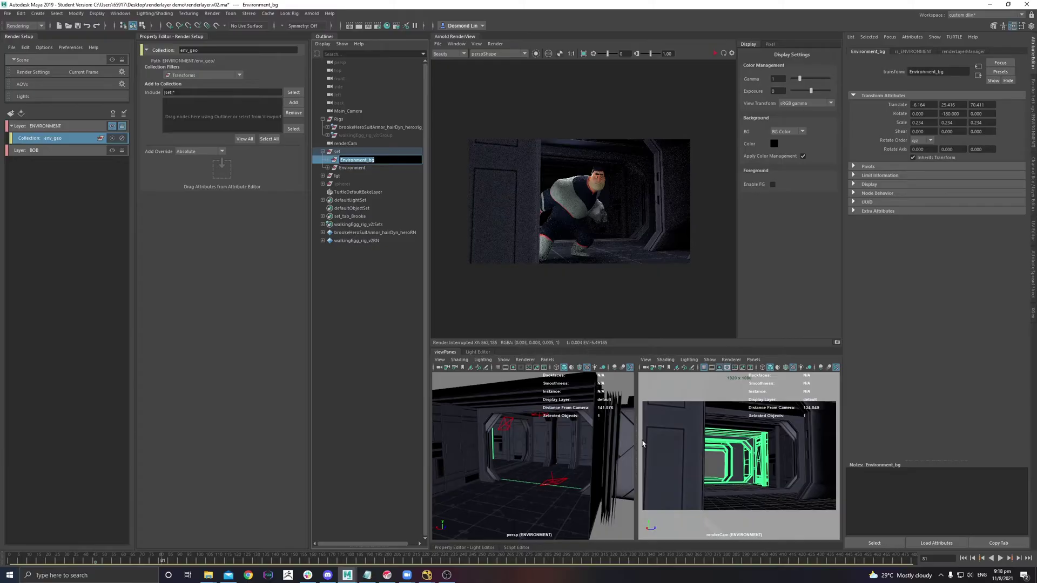
click(409, 309)
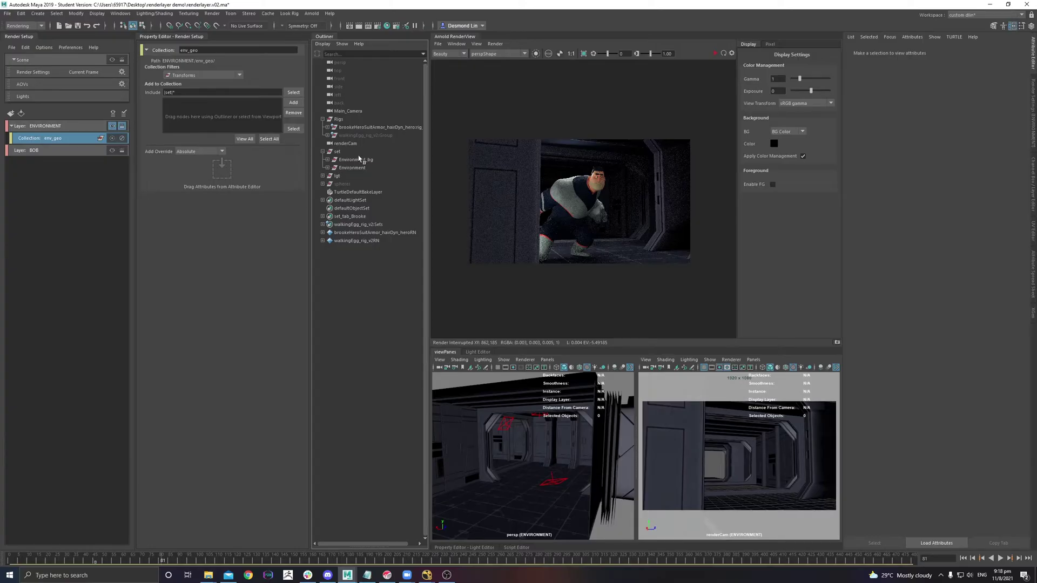
Replace the include expression of env_geo with the set group itself, and undo a trial removal of the group
drag(218, 93, 151, 102)
key(BackSpace)
drag(346, 153, 215, 108)
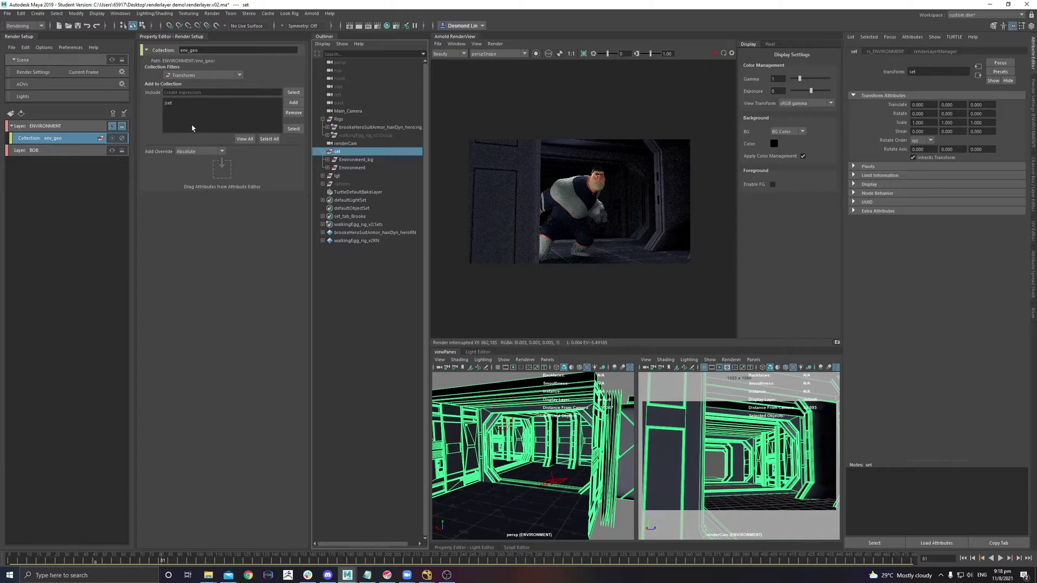
click(182, 104)
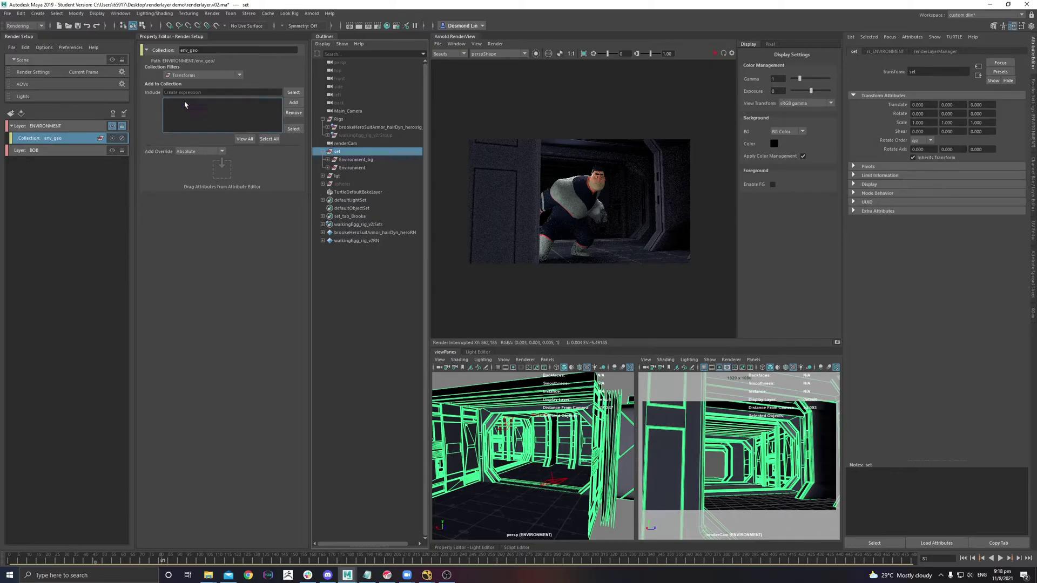
key(Delete)
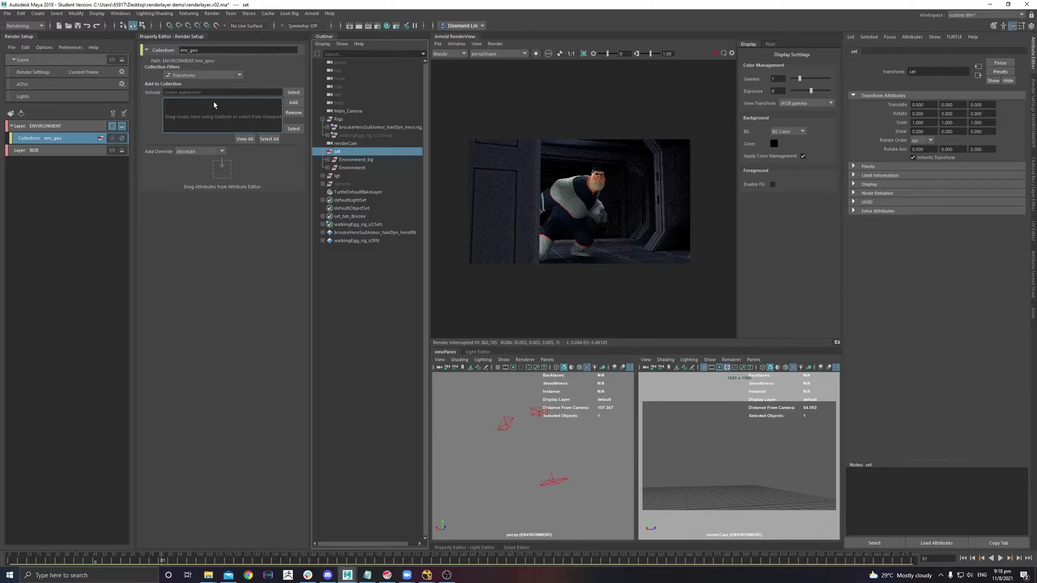
key(ctrl+z)
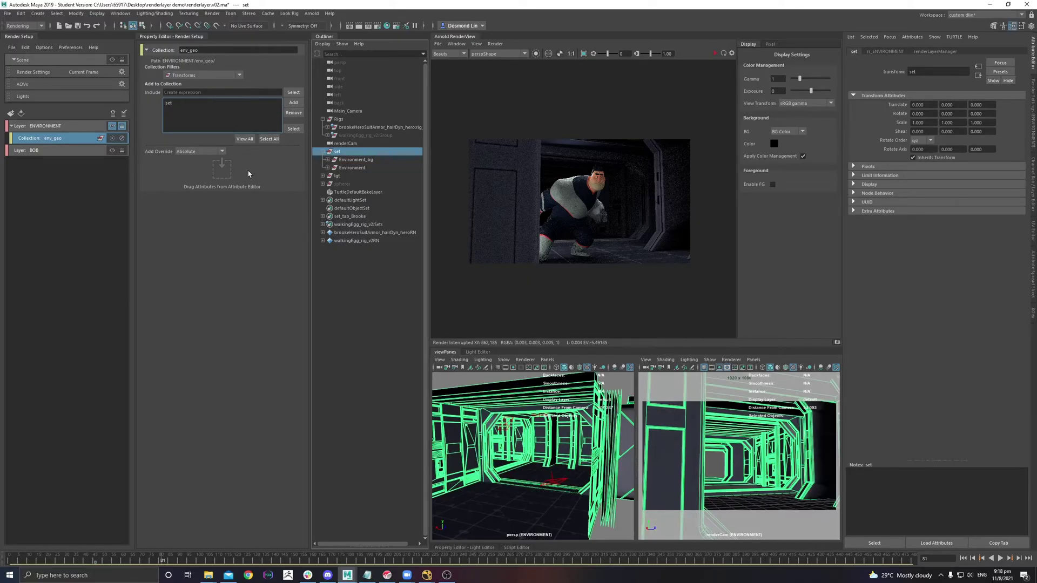
Replace the set group in env_geo with its two child objects, Environment_bg and Environment
click(352, 168)
shift+click(358, 160)
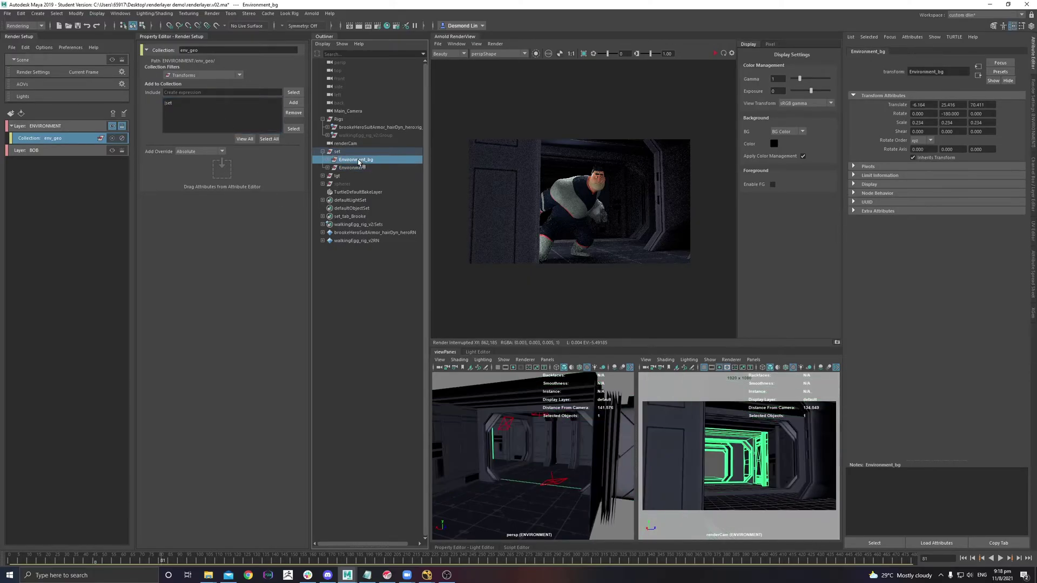
drag(169, 112, 173, 113)
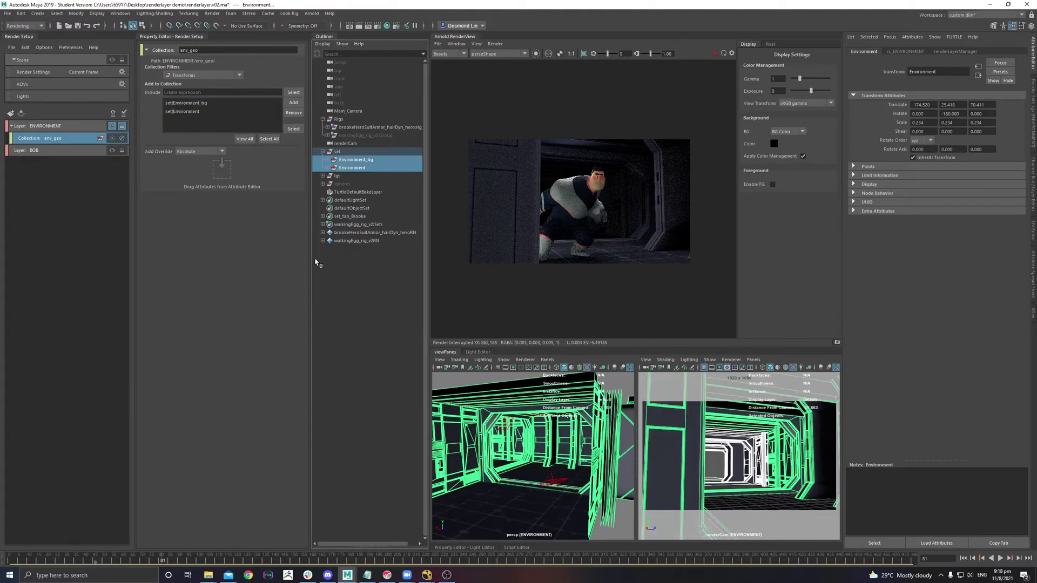
Duplicate Environment_bg and move the copy along X to about 148, extending the far end of the corridor
click(368, 168)
click(357, 160)
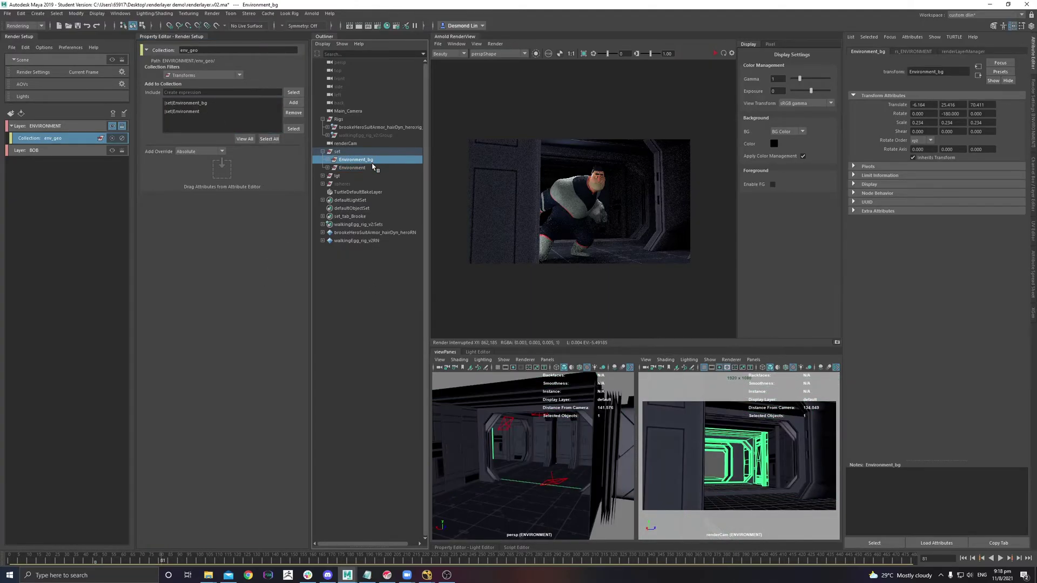
alt+drag(492, 425, 510, 439)
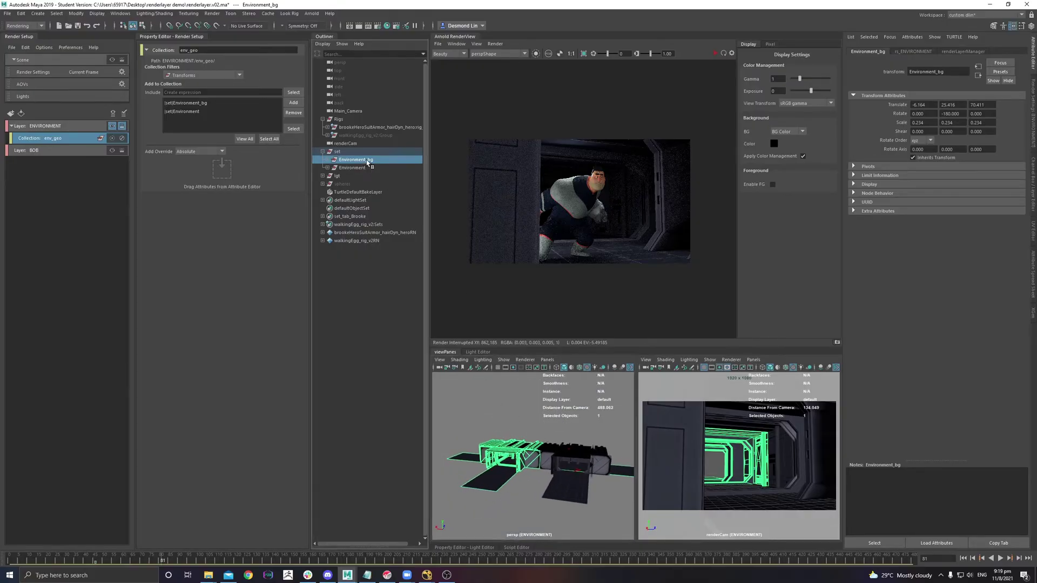
key(ctrl+d)
key(w)
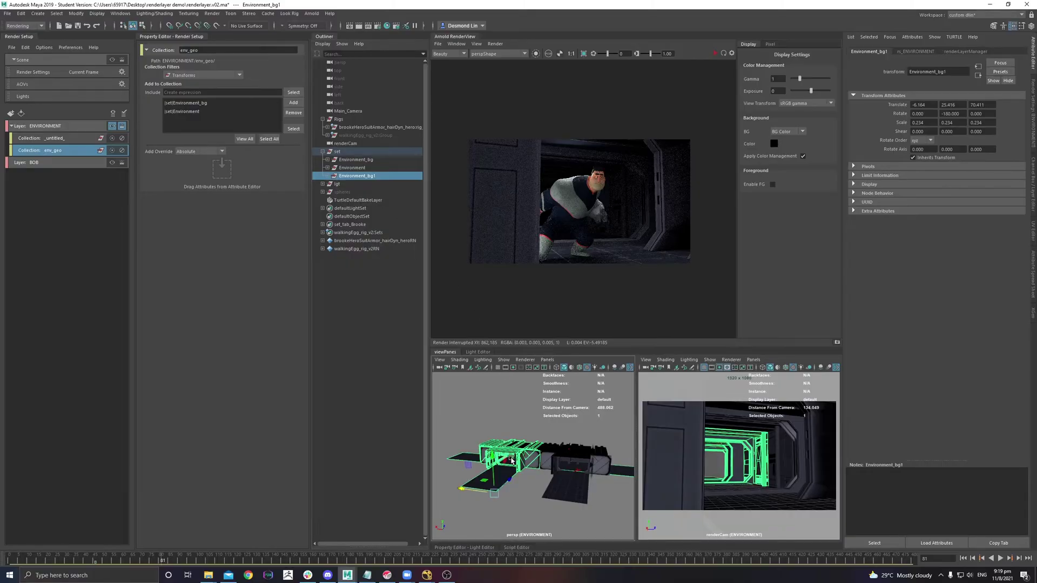
drag(478, 487, 417, 477)
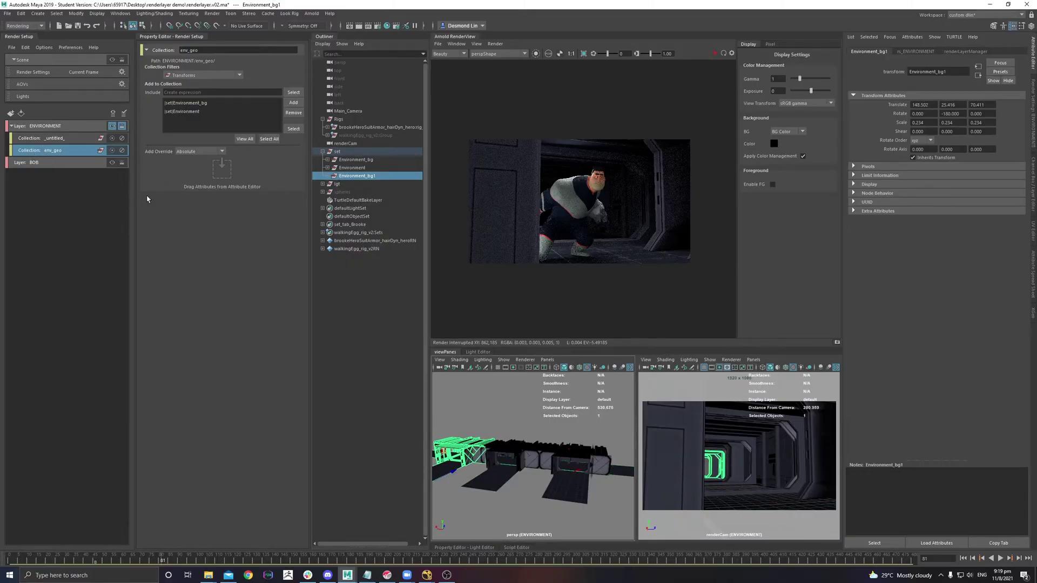
alt+drag(533, 444, 550, 439)
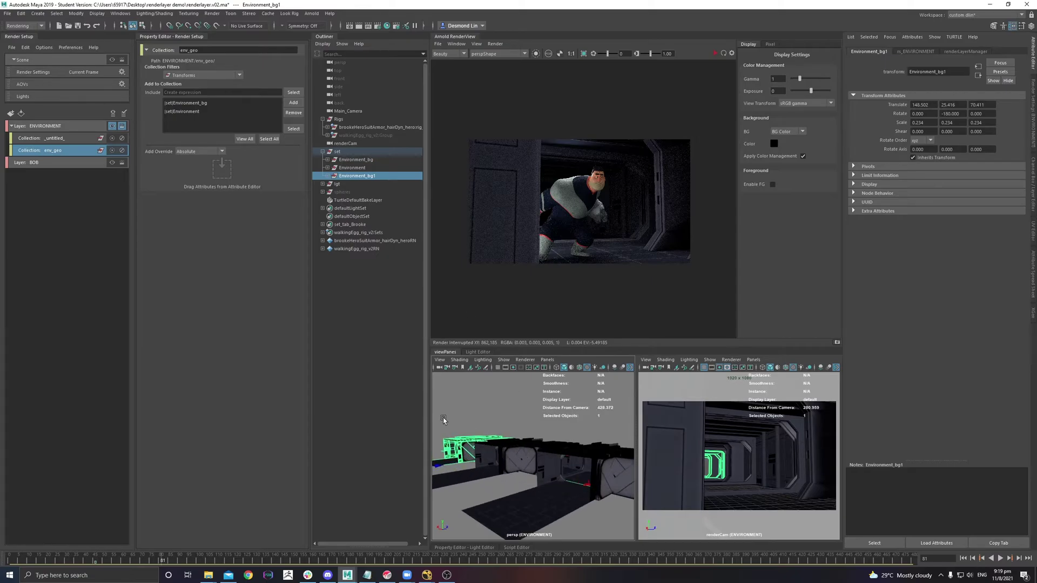
Compare the objects listed in env_geo with the children of the set group, including the new duplicate
click(219, 110)
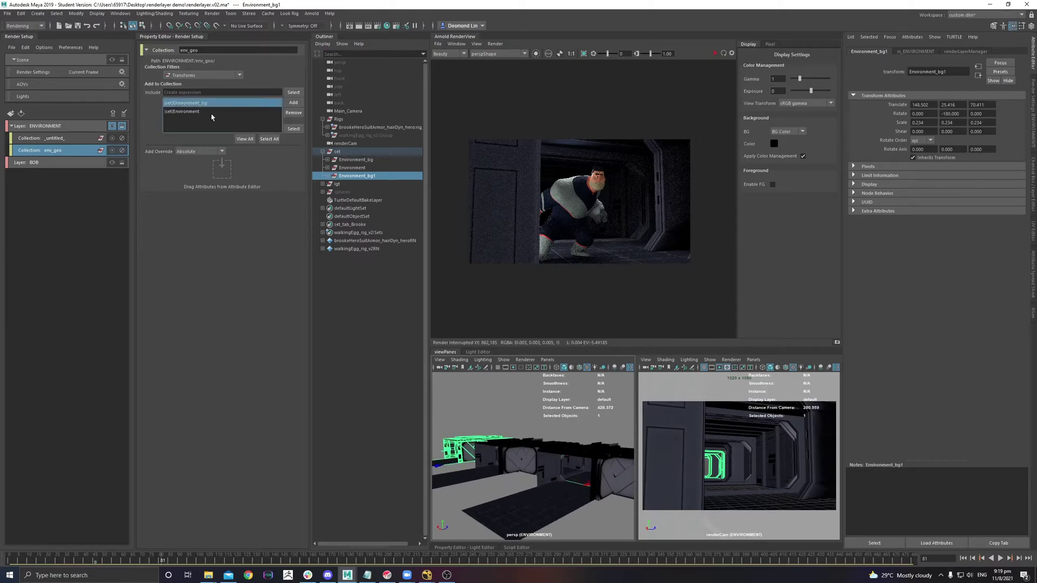
click(365, 166)
drag(367, 176, 370, 176)
drag(402, 301, 291, 223)
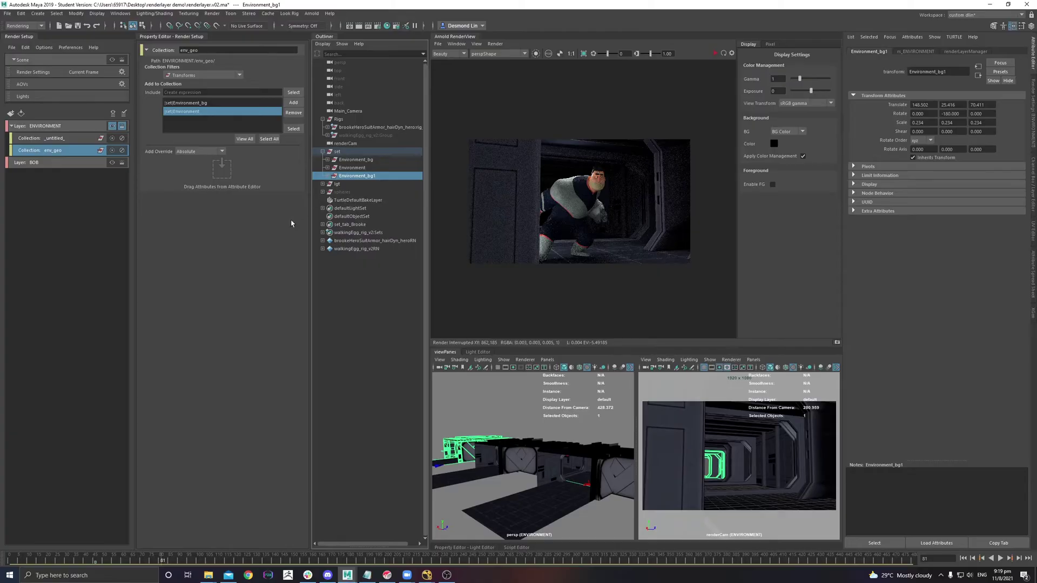
Delete the untitled collection from the ENVIRONMENT layer and select the env_geo collection
click(73, 138)
right_click(73, 138)
mouse_move(90, 153)
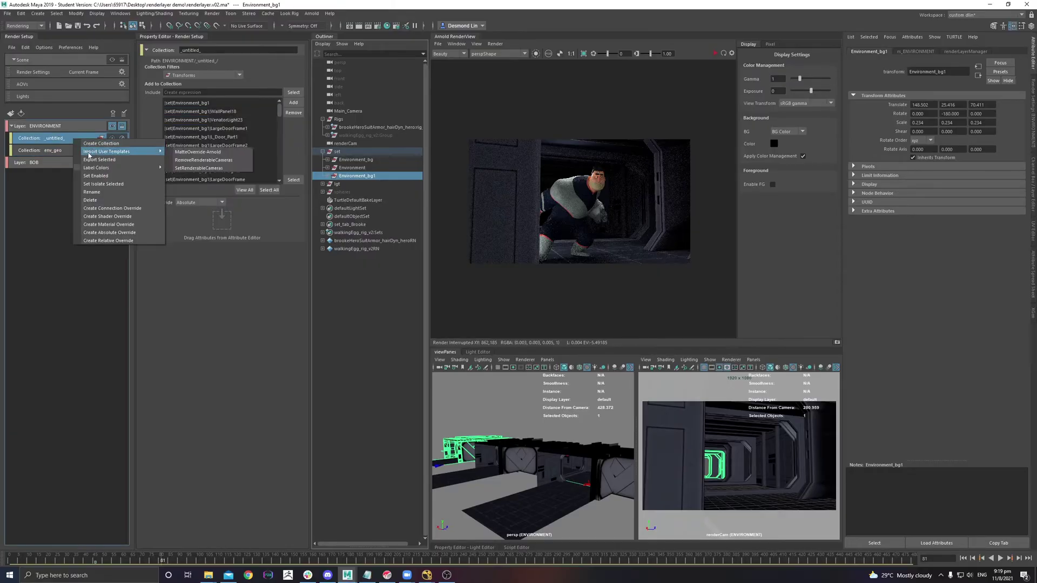
click(90, 200)
click(63, 140)
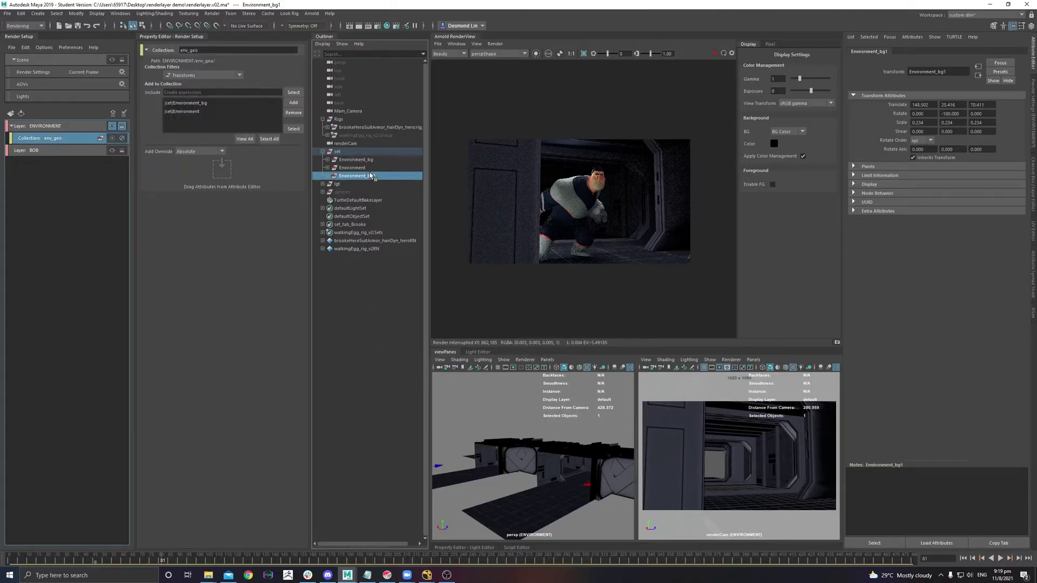
Remove the individually listed objects from env_geo and set its include expression to |set|* using the set group's path
click(258, 139)
key(Delete)
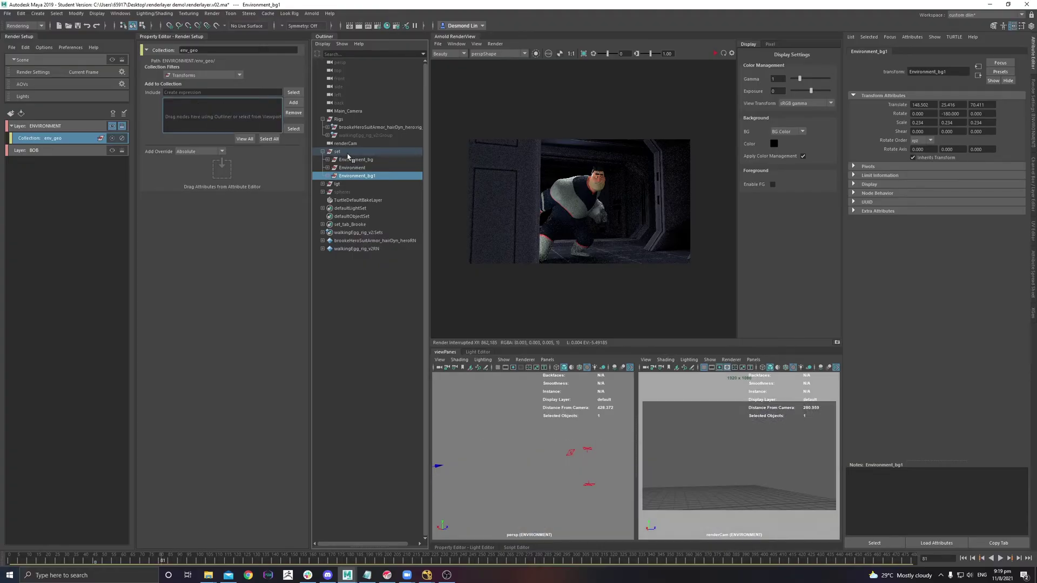
click(337, 152)
drag(342, 154, 216, 92)
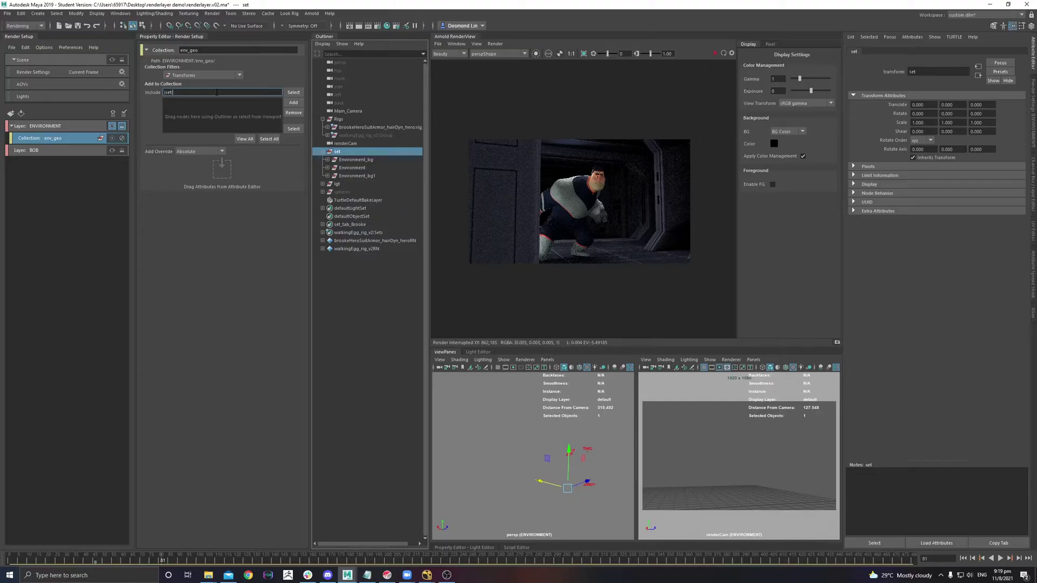
key(Return)
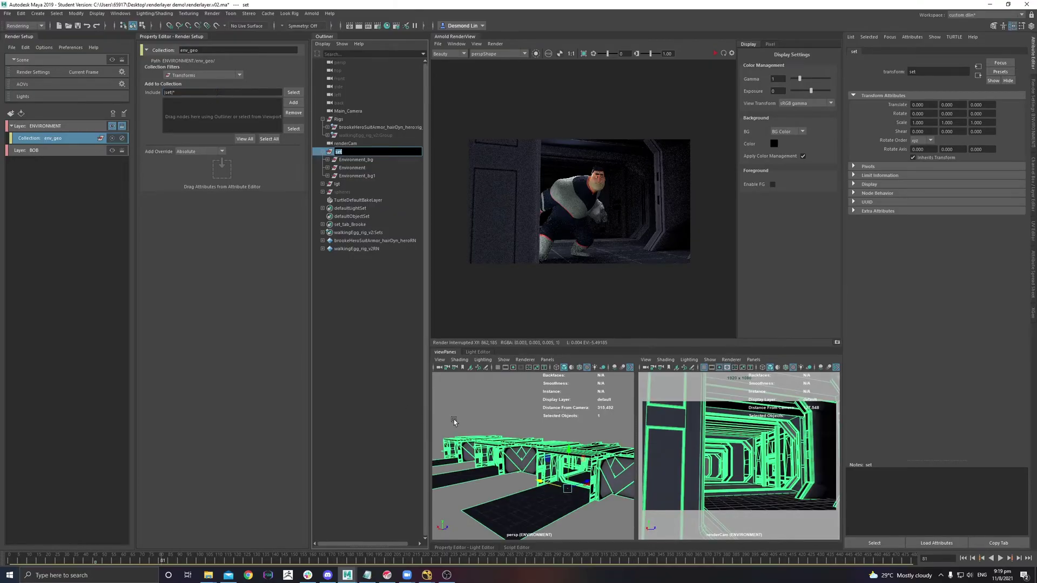
Duplicate Environment_bg1 and move the new copy along X to about 482, beyond the corridor's far end
click(368, 176)
scroll(508, 473, down, 5)
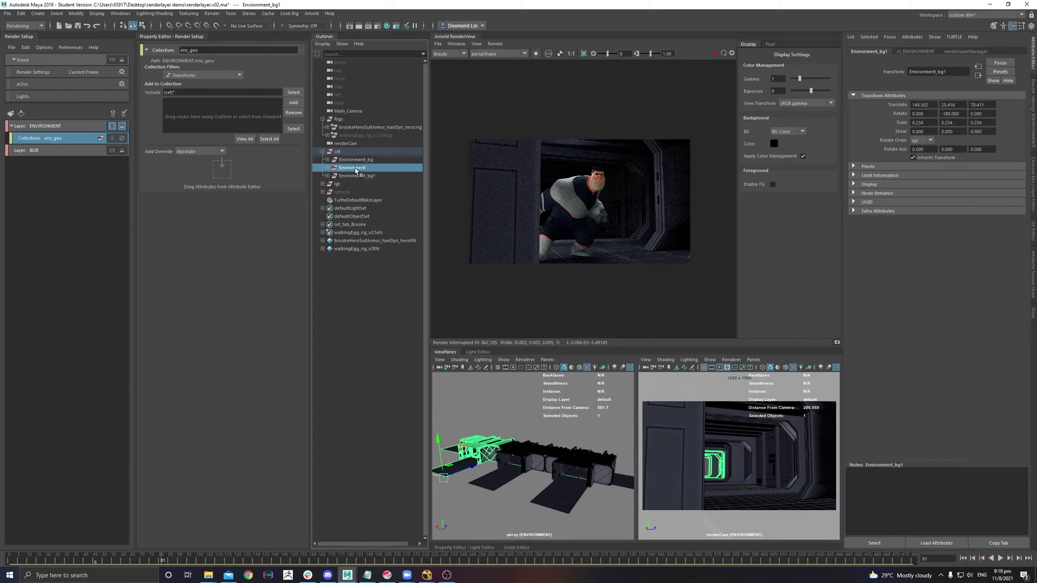
scroll(541, 454, down, 4)
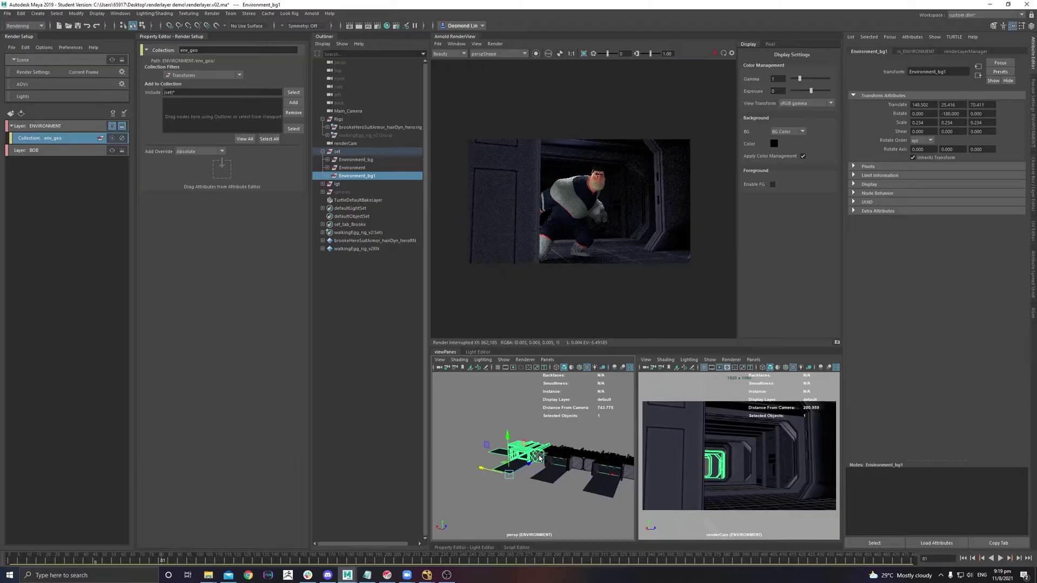
key(ctrl+d)
drag(502, 465, 437, 448)
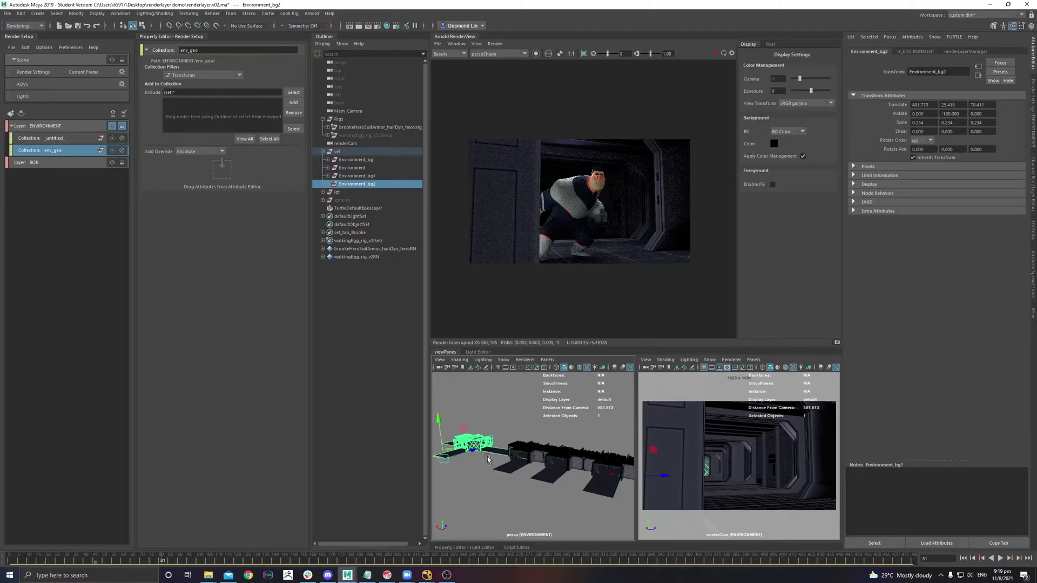
View the objects that env_geo's |set|* include expression gathers
click(244, 139)
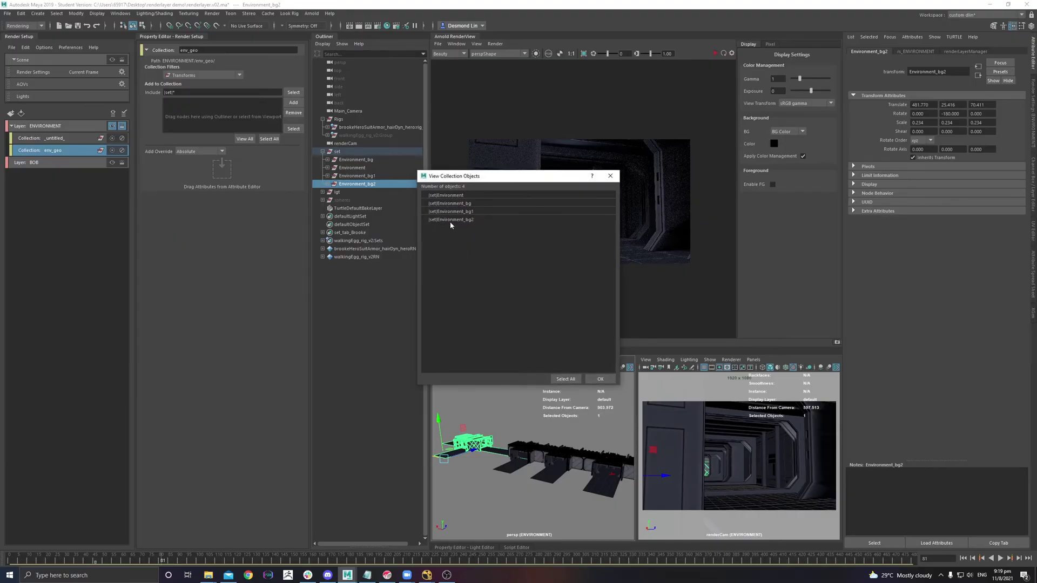
click(597, 380)
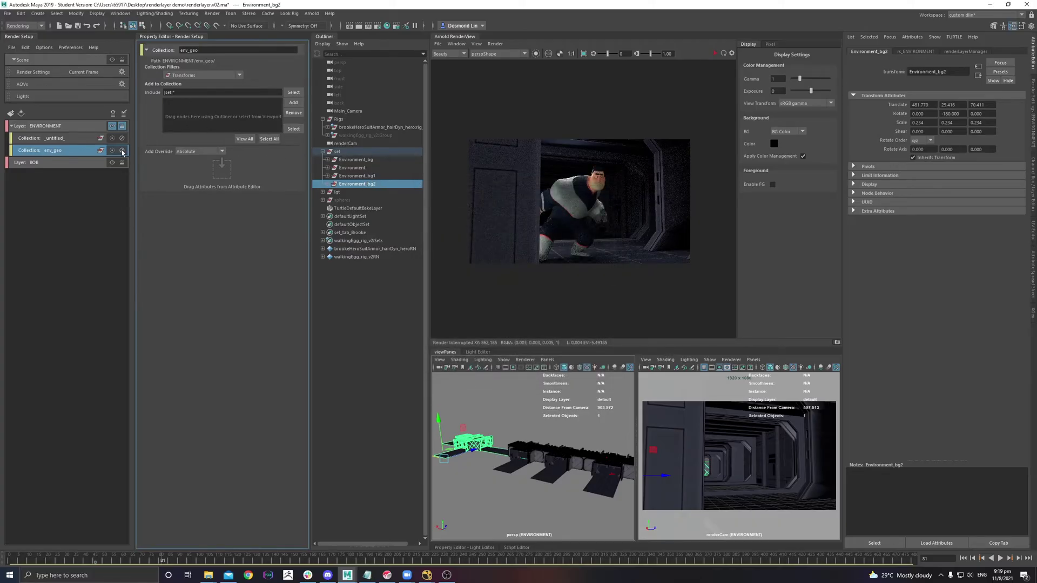
Delete the untitled collection from the ENVIRONMENT layer and the duplicates Environment_bg1 and Environment_bg2 from the set group
click(75, 139)
key(Delete)
click(367, 176)
key(Delete)
click(371, 176)
key(Delete)
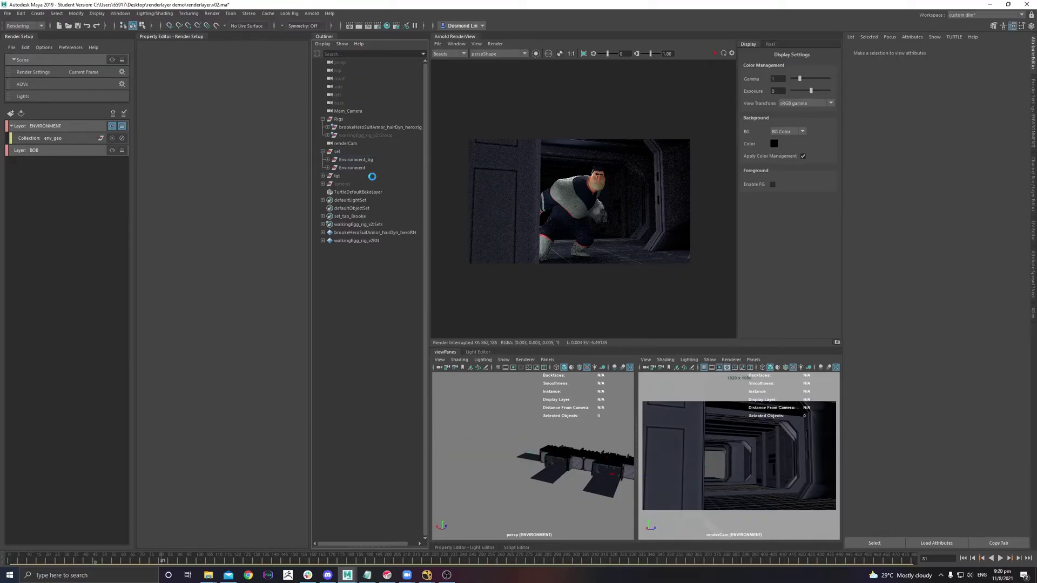
Test-render the ENVIRONMENT layer with only the env_geo collection, and stop the render
click(57, 142)
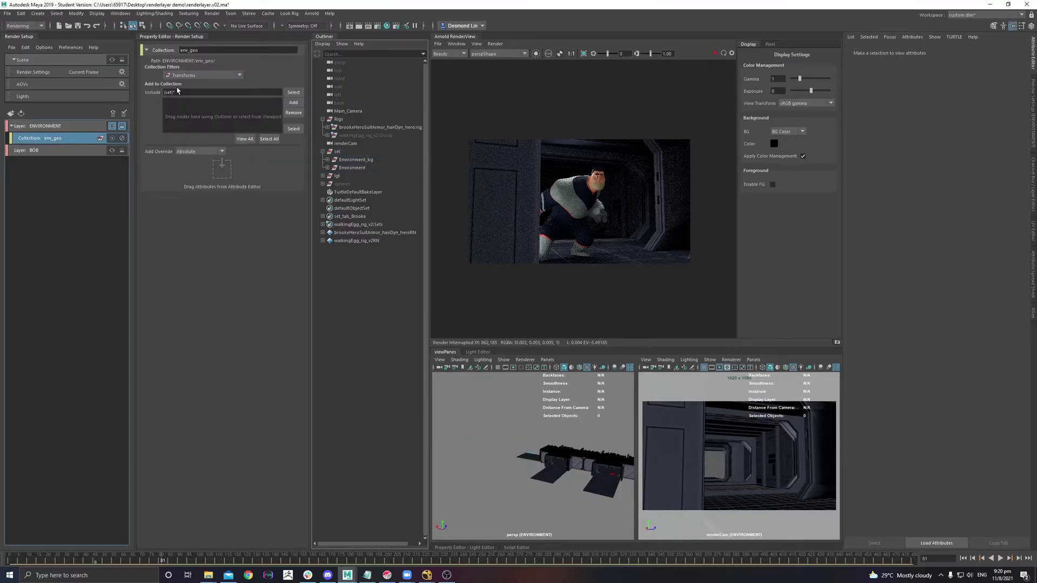
mouse_move(190, 94)
alt+drag(567, 481, 528, 471)
scroll(528, 471, up, 10)
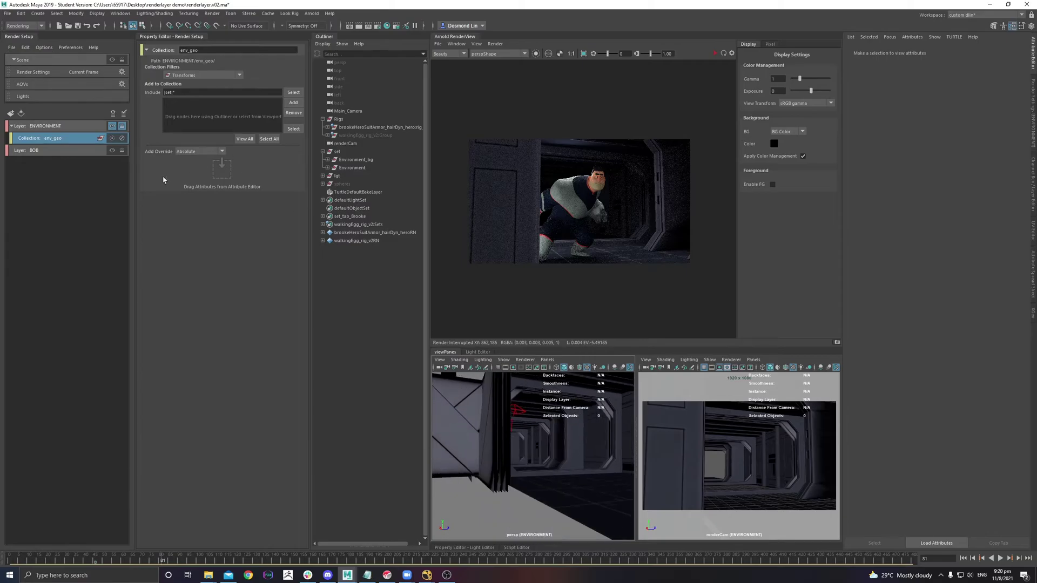
click(74, 141)
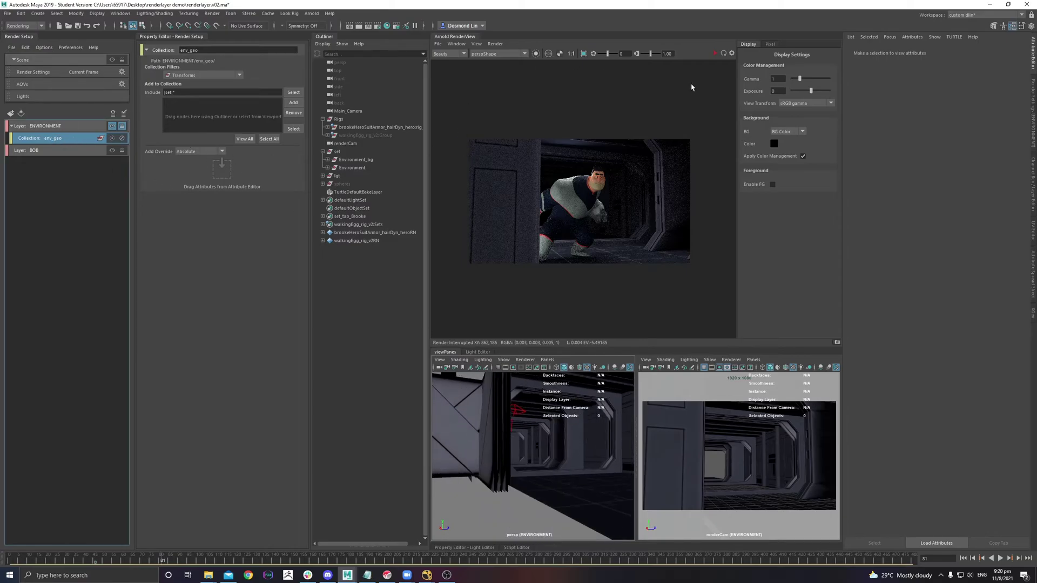
scroll(629, 151, up, 2)
click(722, 53)
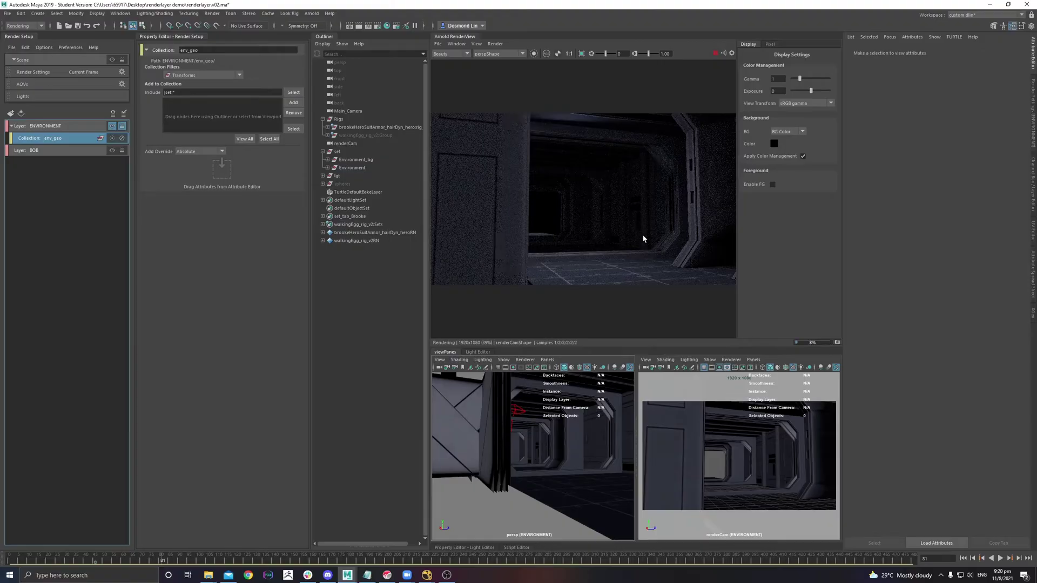
click(715, 53)
click(54, 127)
click(49, 142)
click(56, 127)
click(59, 139)
click(49, 127)
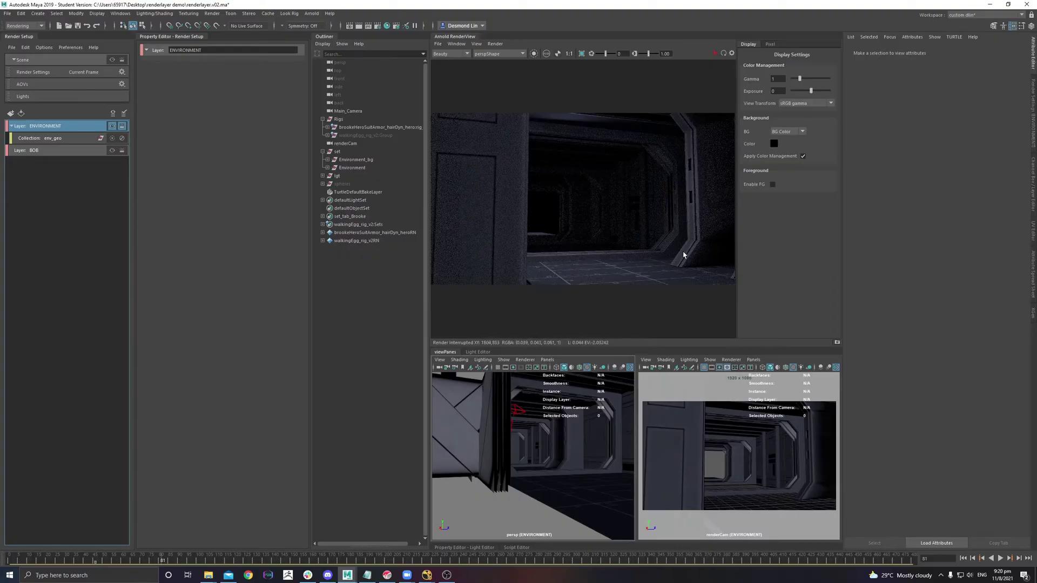
click(68, 232)
Create a collection named bob_geo in the ENVIRONMENT layer and add the Rigs group to it
click(57, 126)
right_click(57, 126)
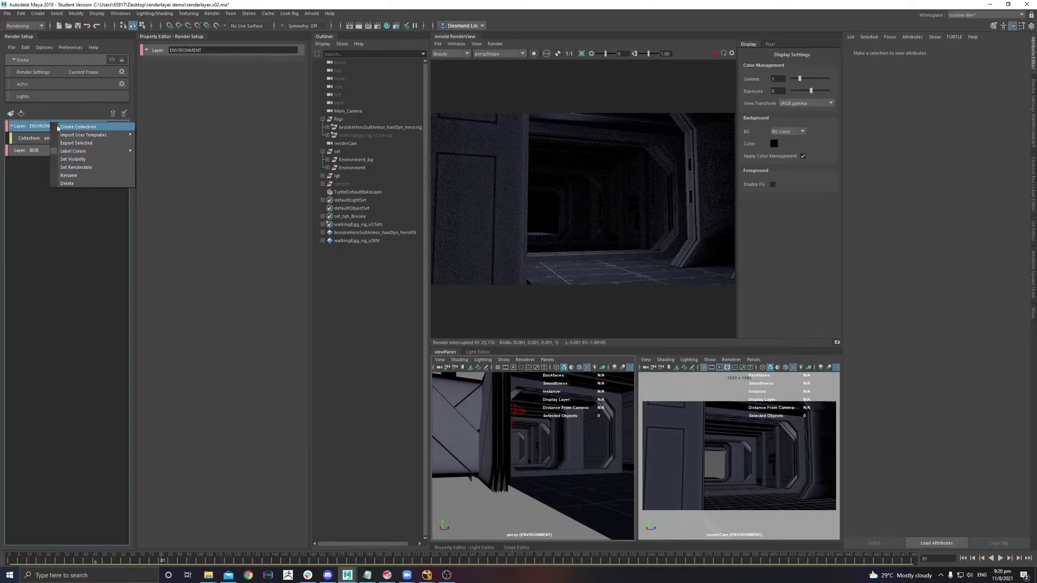
click(59, 127)
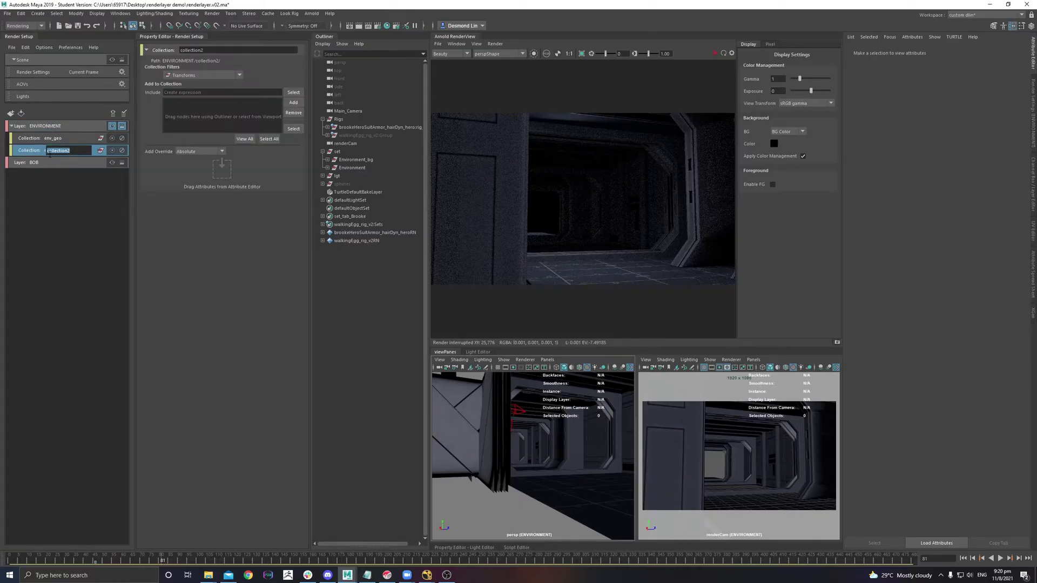
text(bob_geo)
key(Return)
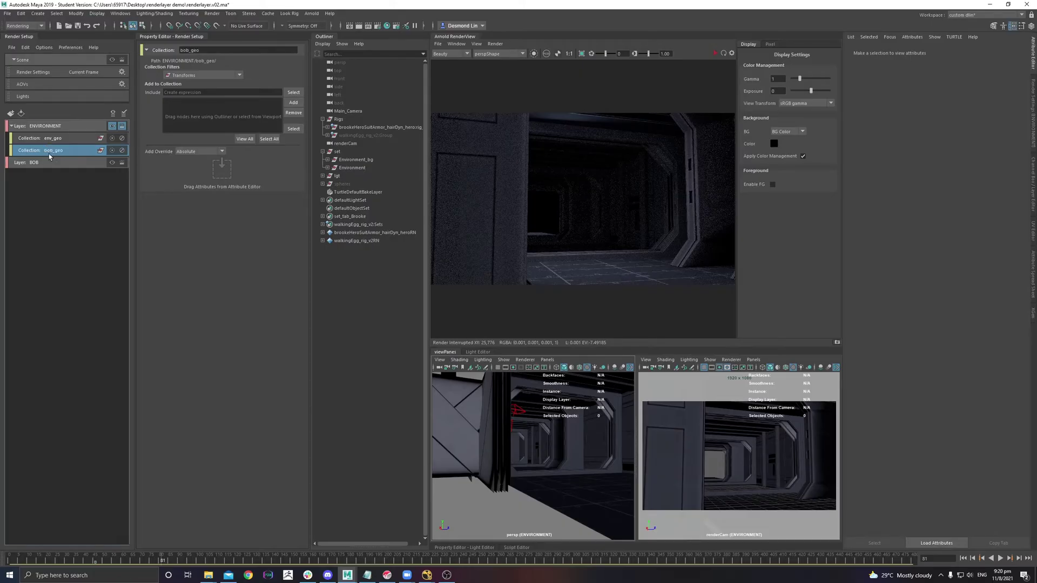
click(348, 119)
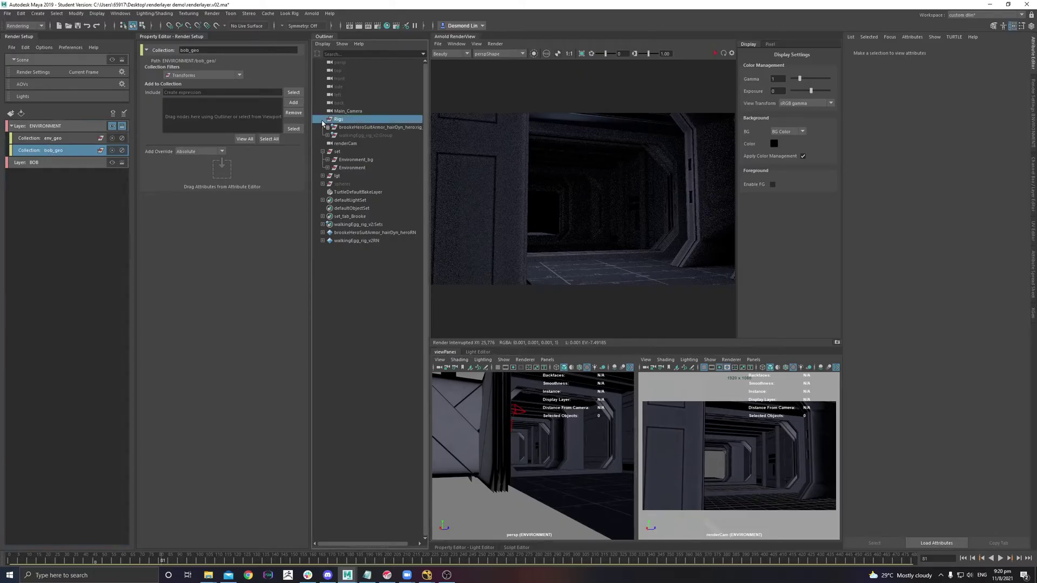
drag(337, 126, 230, 124)
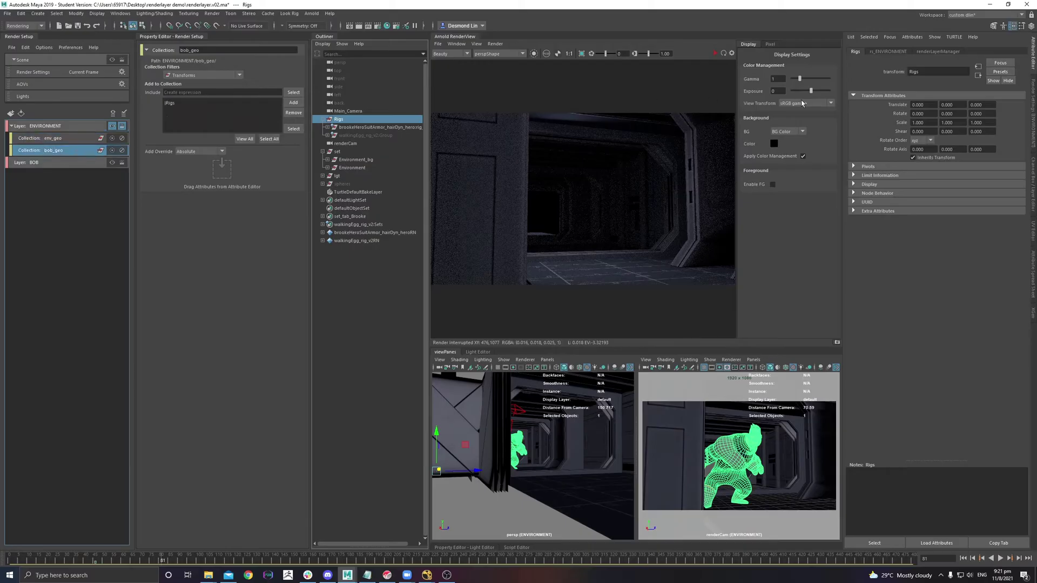
Render the ENVIRONMENT layer again with the Rigs group included, refreshing the render's scene data
click(723, 53)
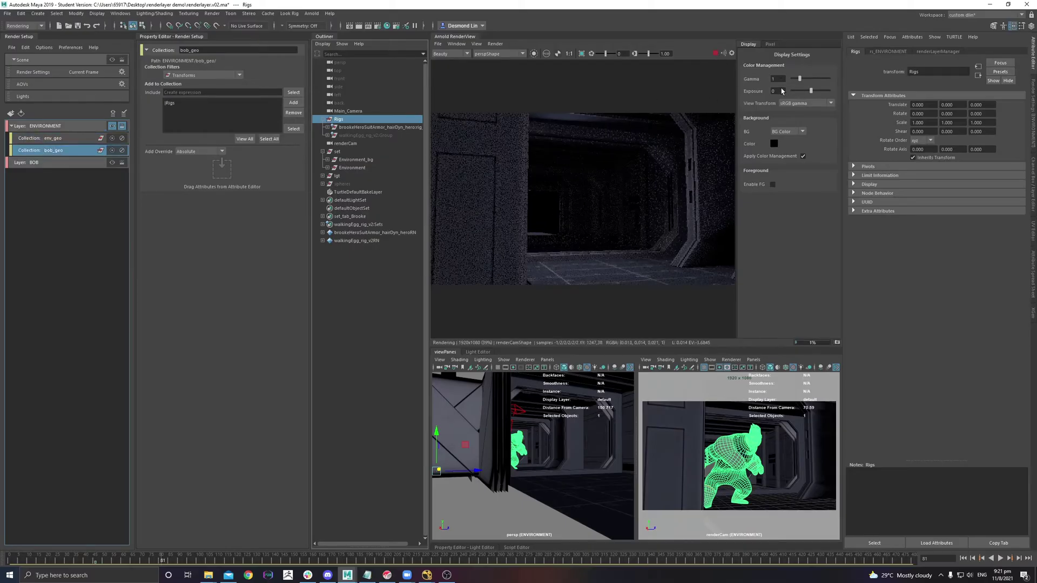
click(476, 44)
click(522, 103)
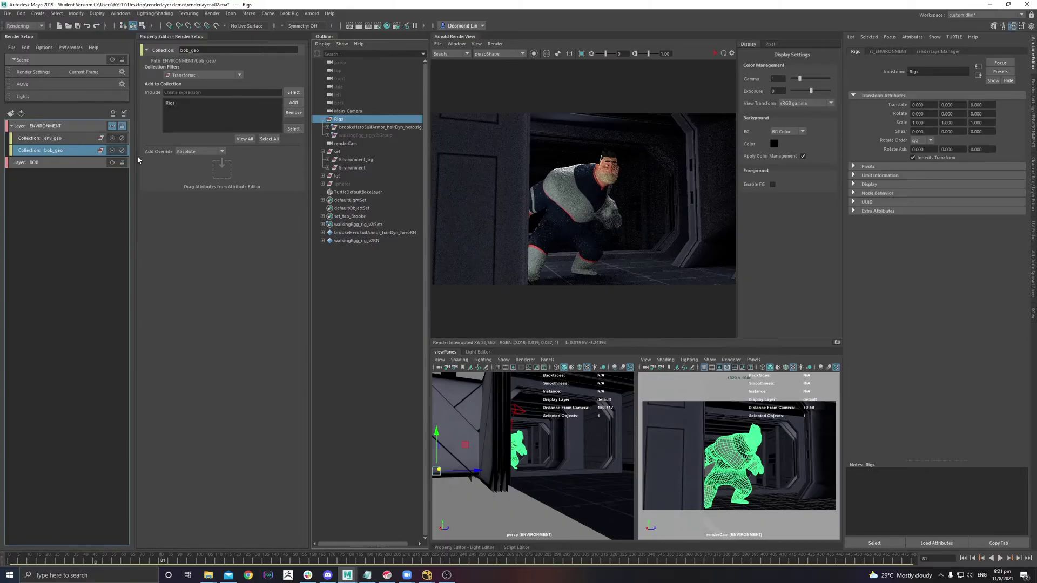
Select the character's chest armor mesh and show its shape node's Arnold visibility attributes in a widened attribute area
click(741, 458)
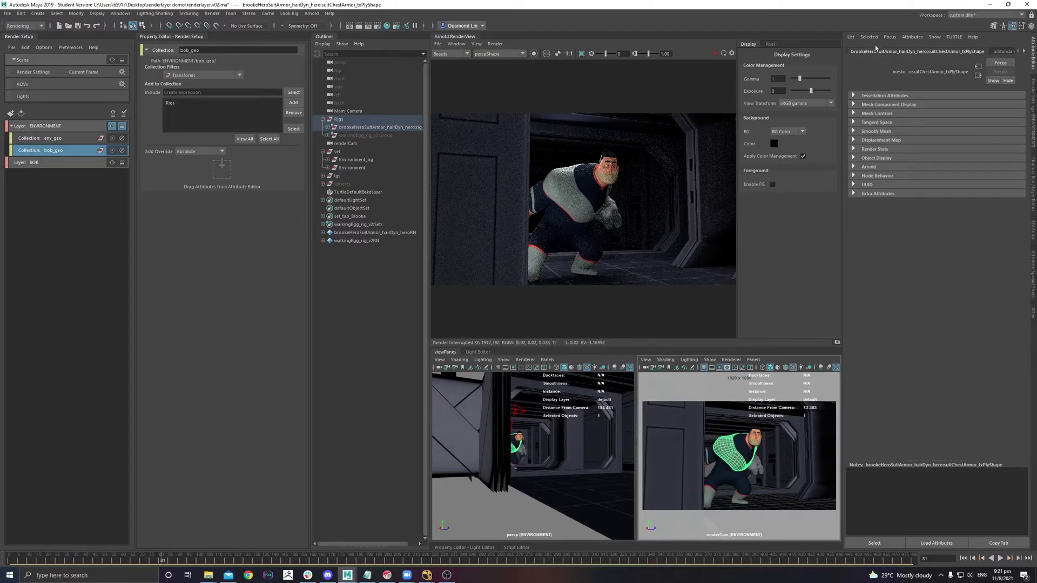
drag(846, 93, 834, 94)
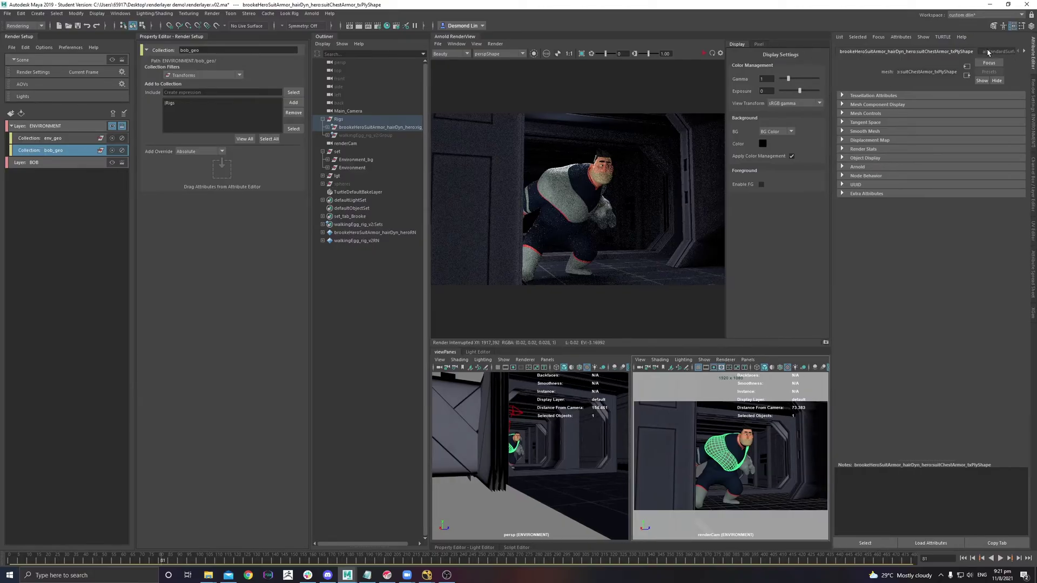
click(987, 52)
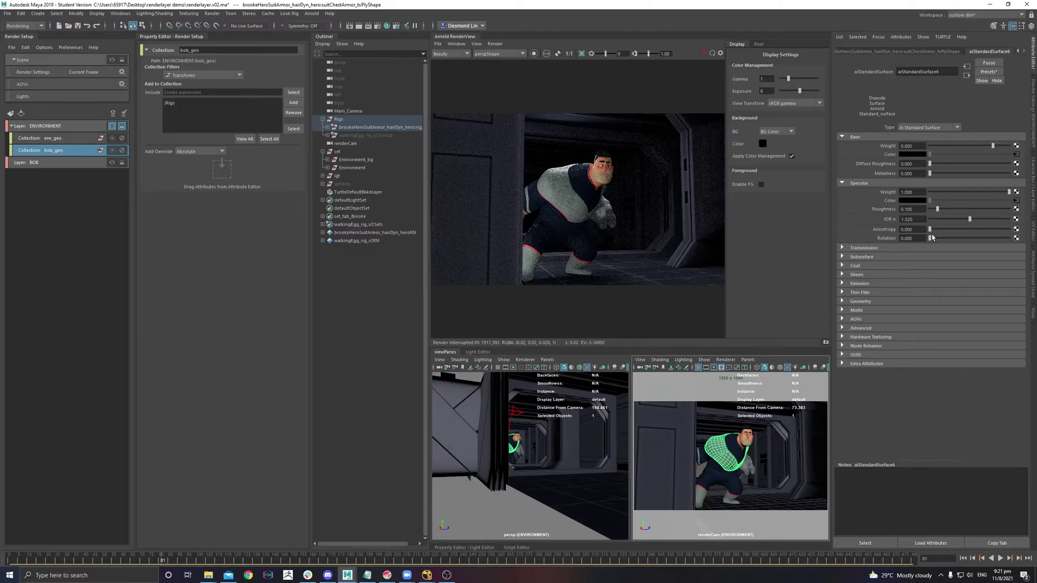
drag(832, 210, 792, 211)
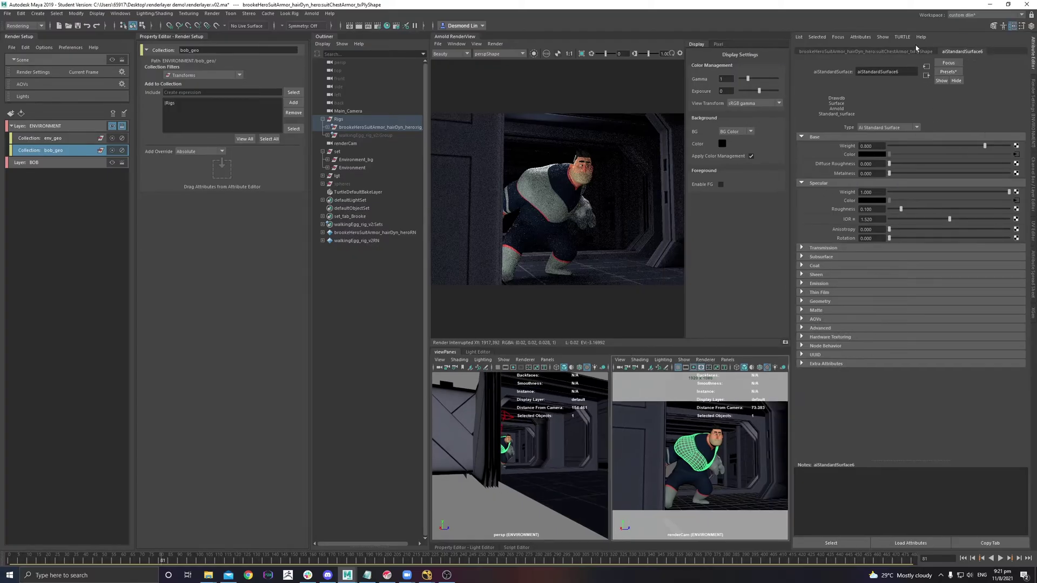
click(901, 52)
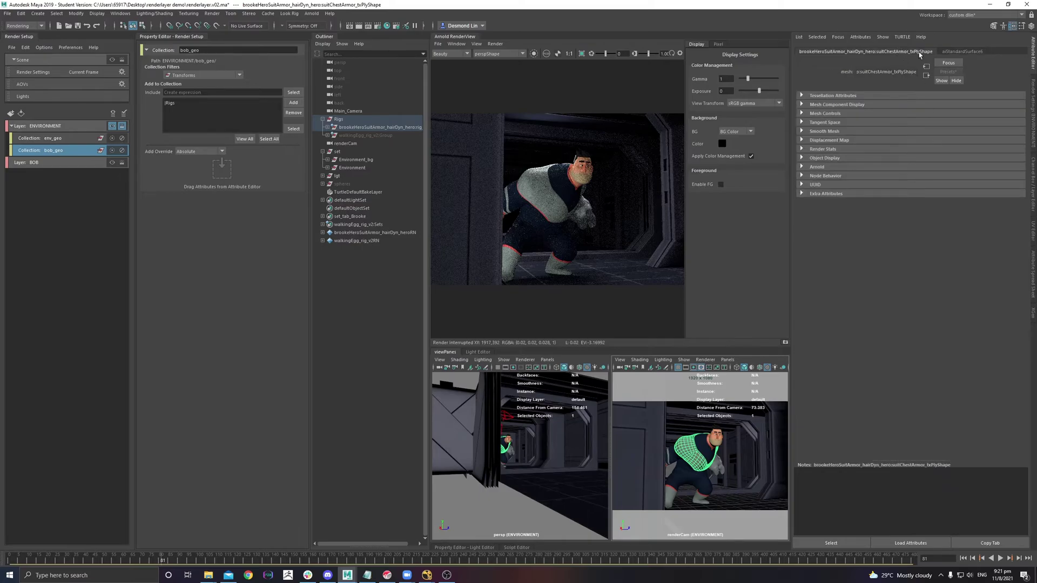
click(816, 167)
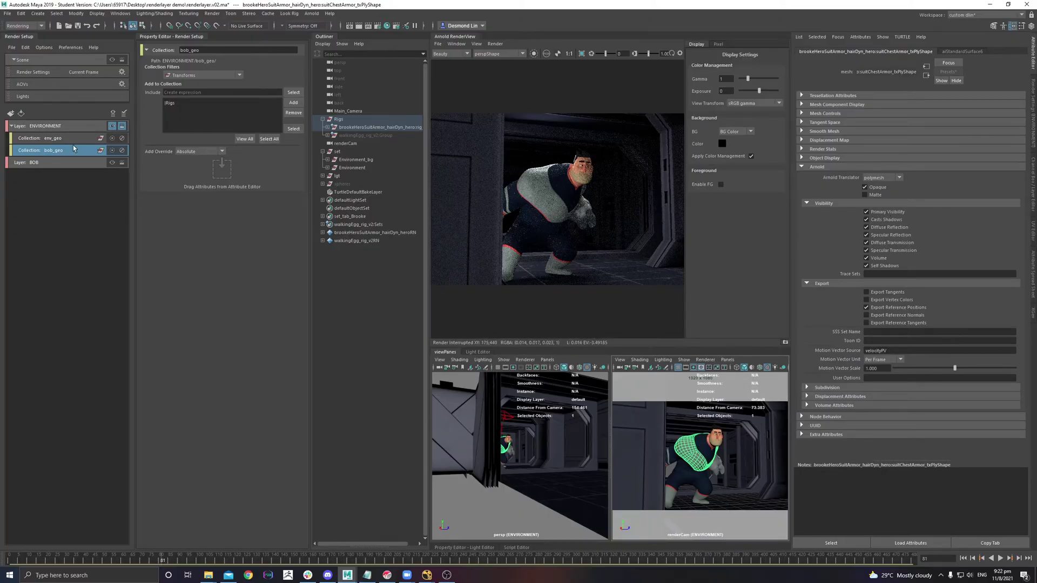
Create an absolute override for the chest armor's Primary Visibility with no collection selected, and delete the separate collection holding it
click(95, 234)
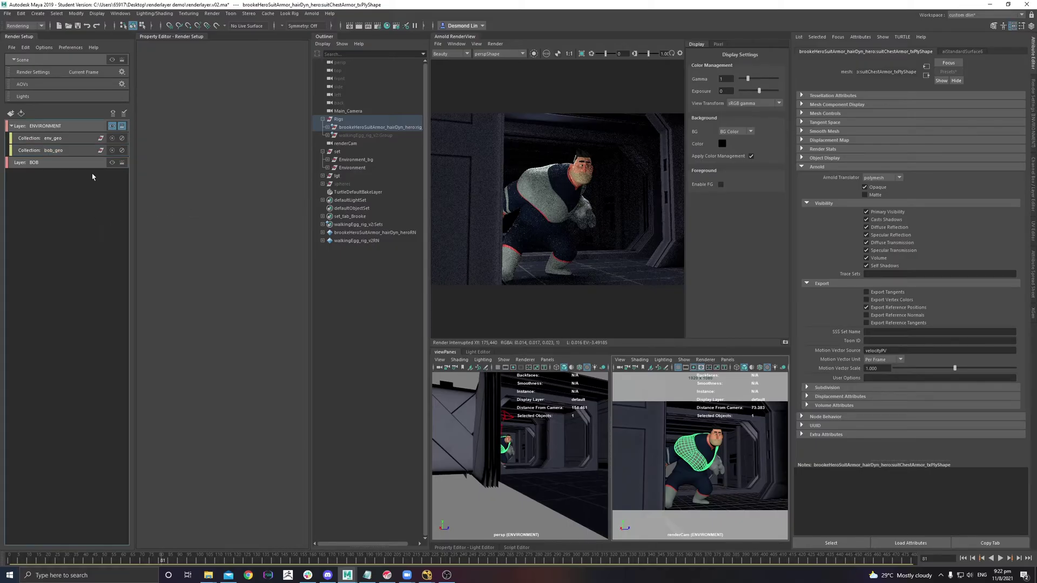
click(46, 150)
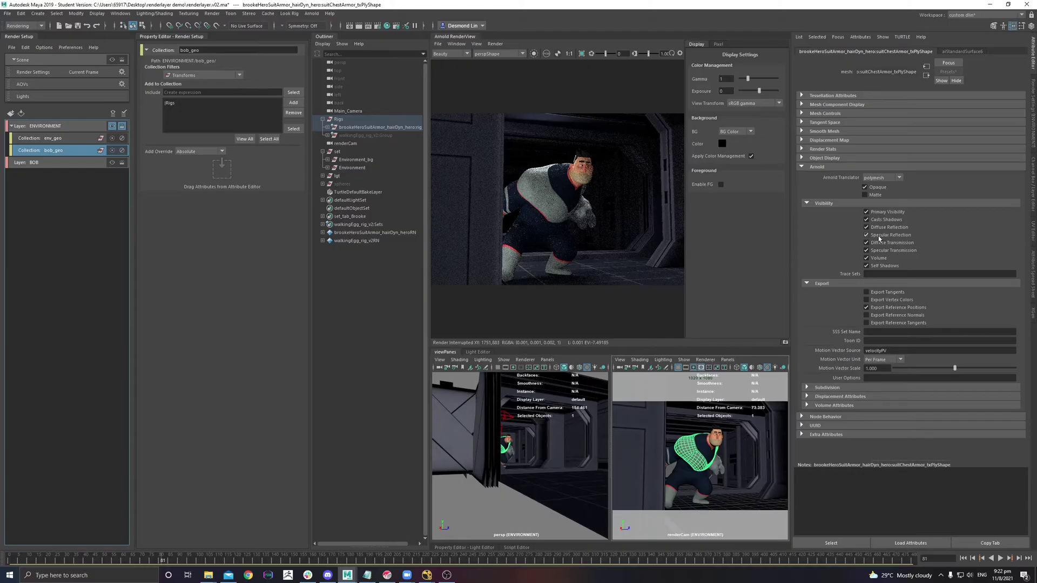
right_click(889, 213)
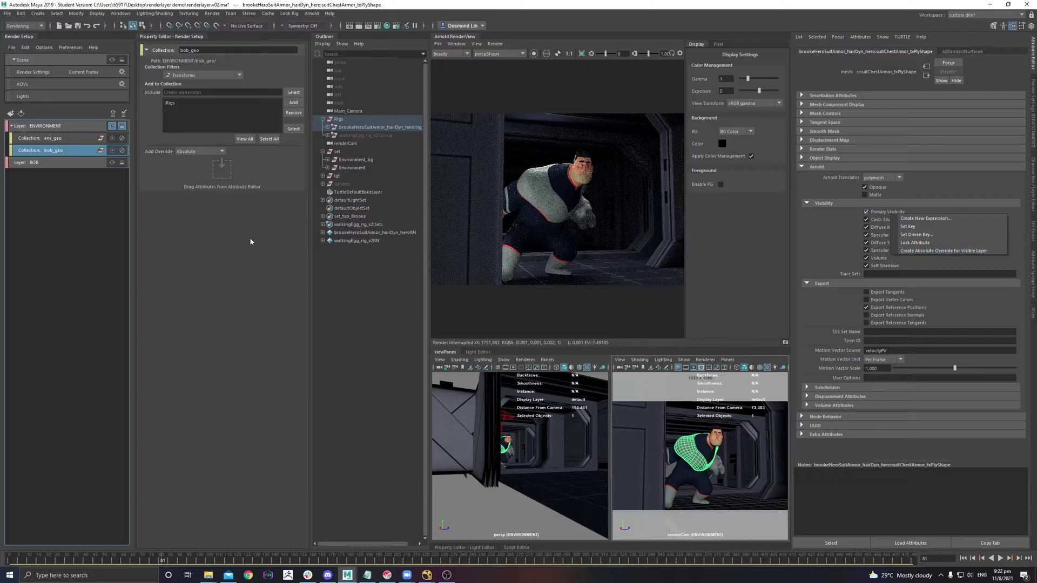
click(67, 202)
right_click(903, 214)
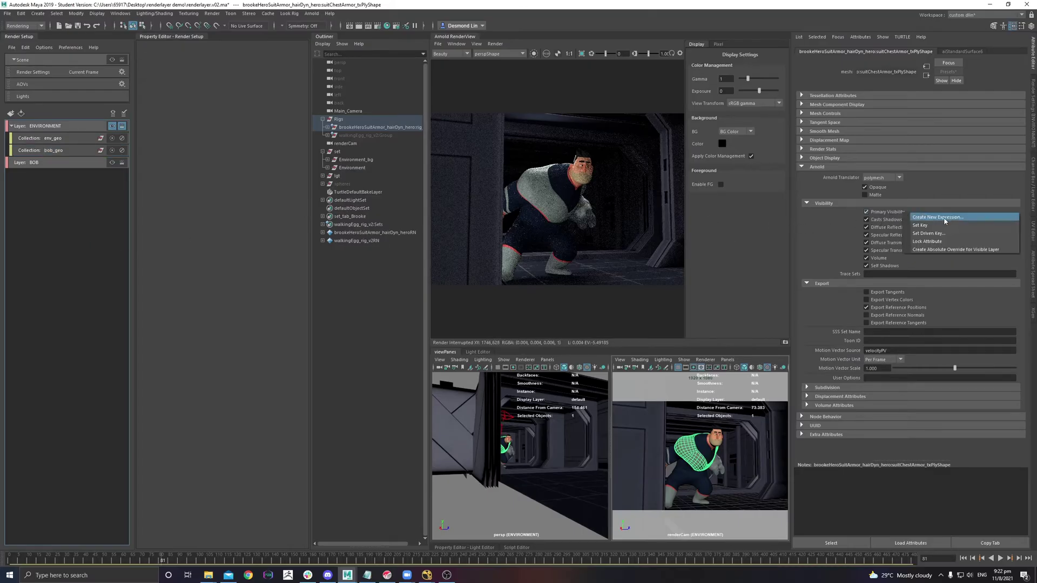
click(964, 250)
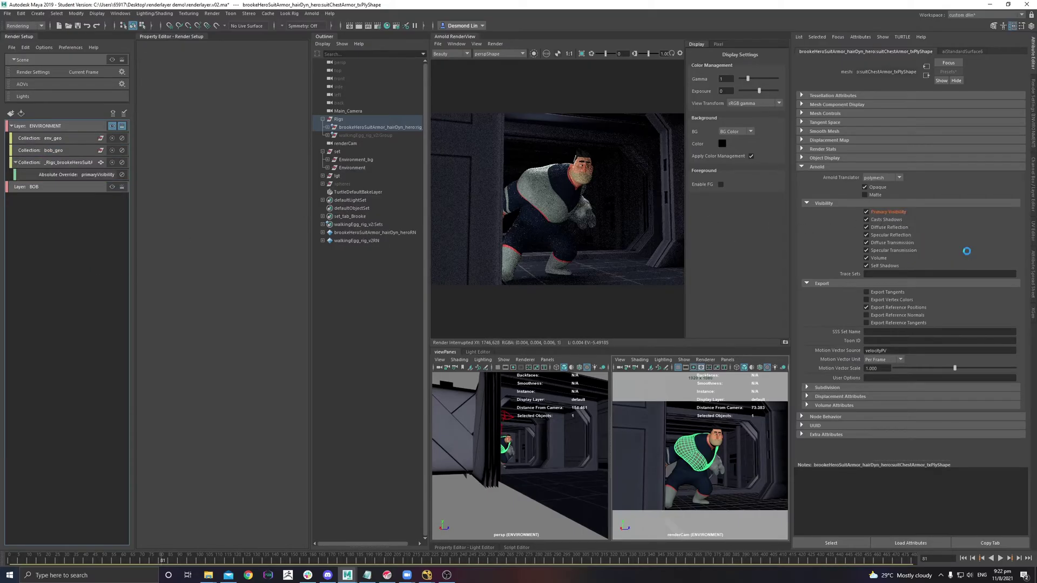
click(62, 163)
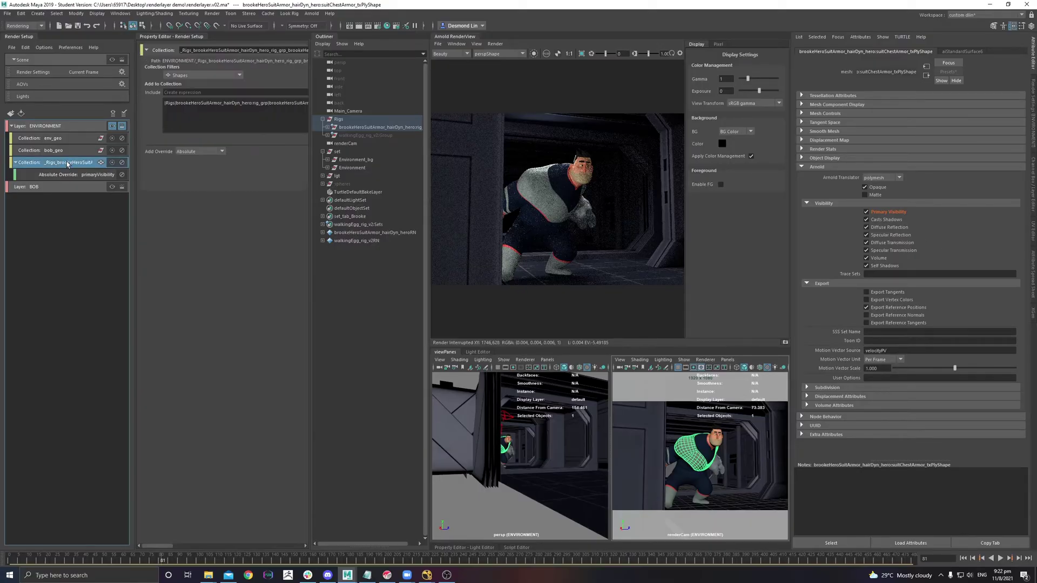
key(Delete)
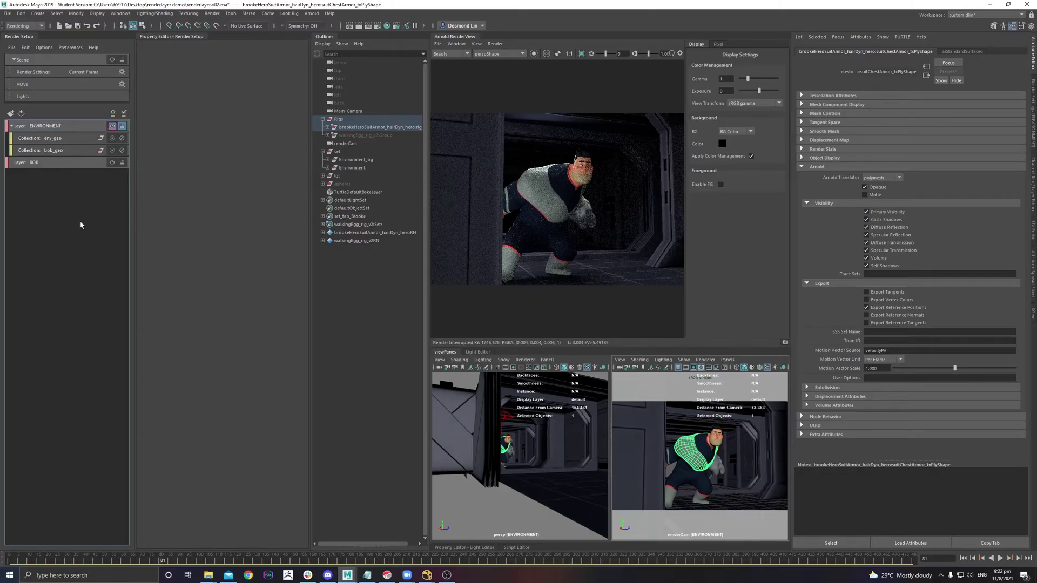
Add an absolute override for Primary Visibility under the bob_geo collection and turn Primary Visibility off in it
click(71, 151)
right_click(894, 215)
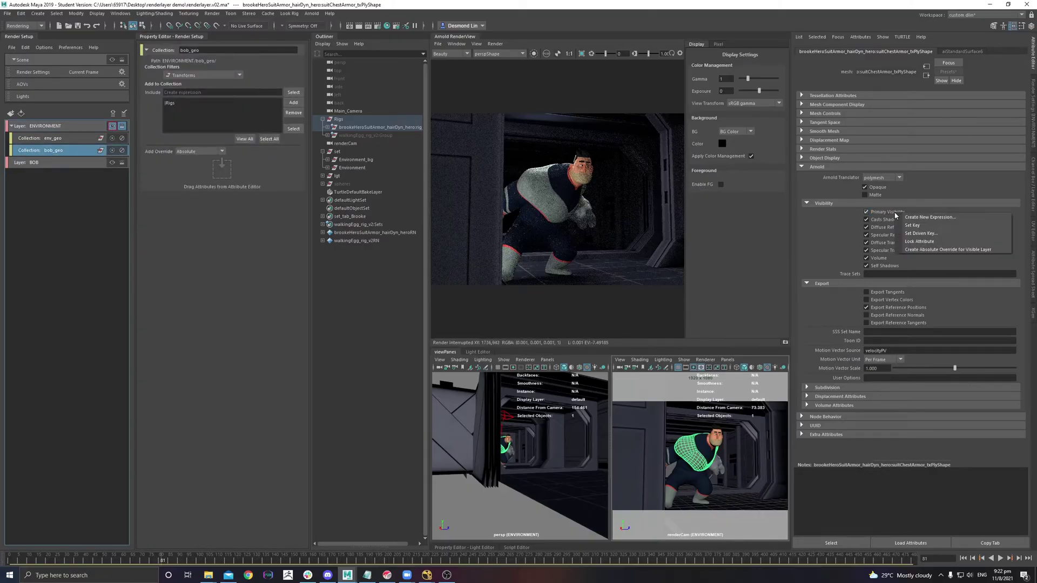
click(931, 249)
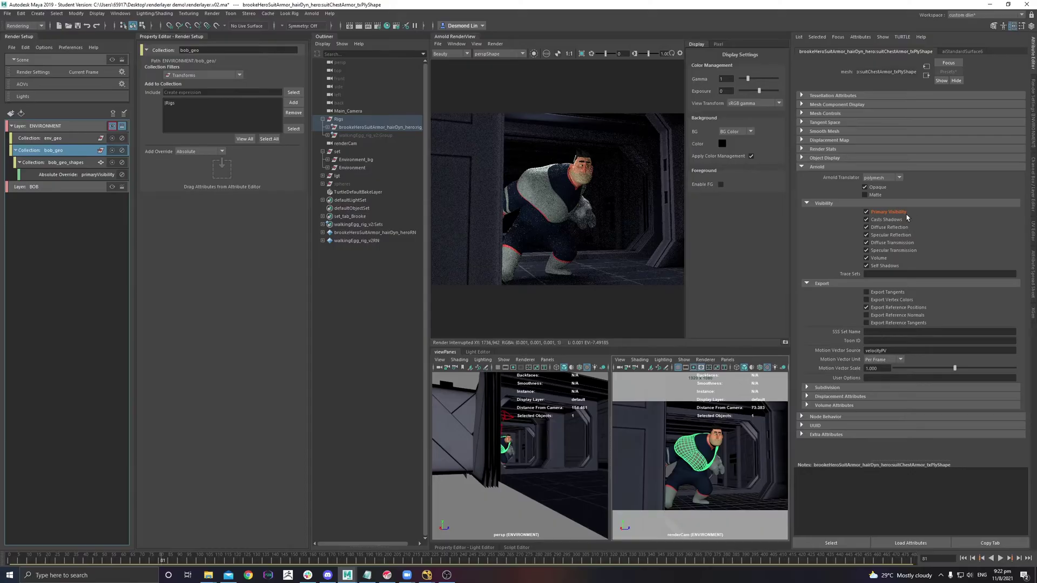
click(44, 163)
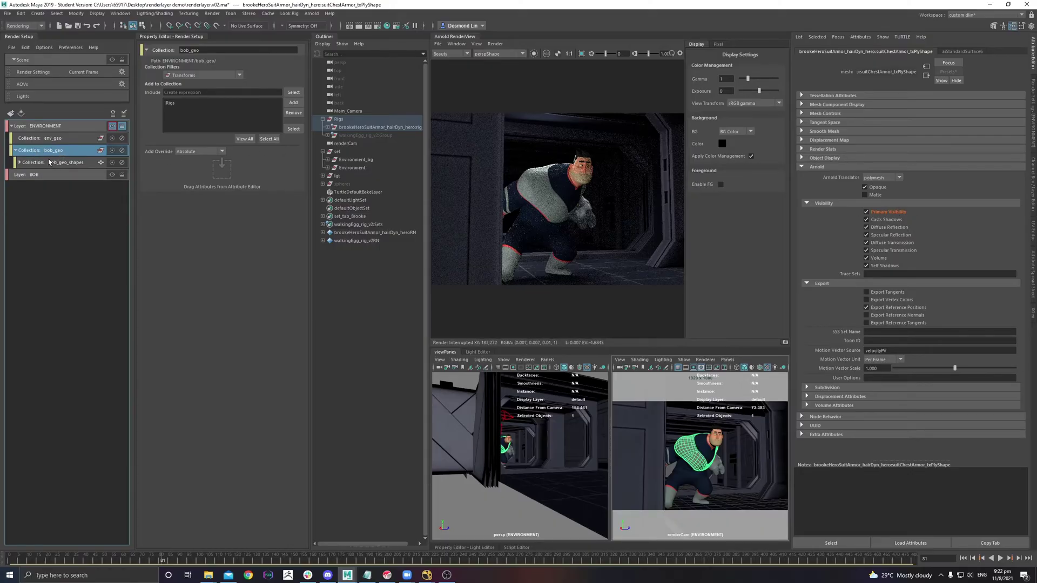
click(19, 162)
click(78, 175)
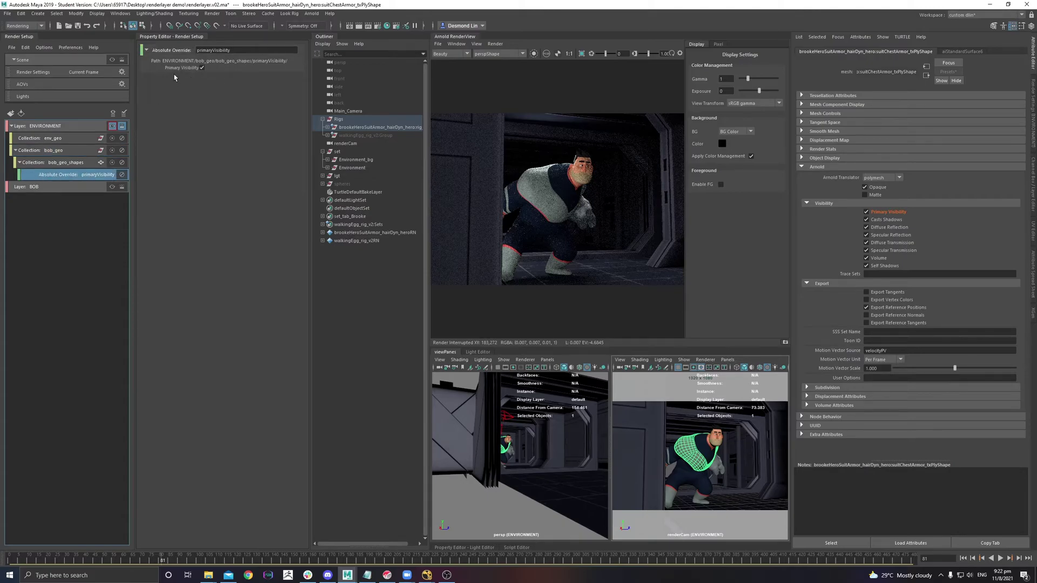
click(202, 68)
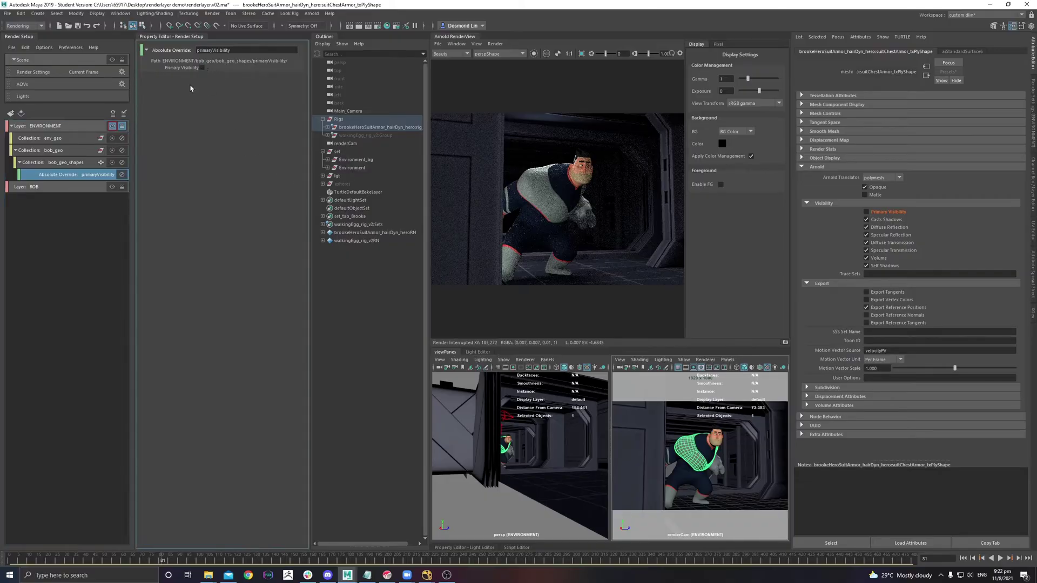
Refresh the visible ENVIRONMENT layer, enlarge the render area and re-render with the bob_geo override applied
click(68, 155)
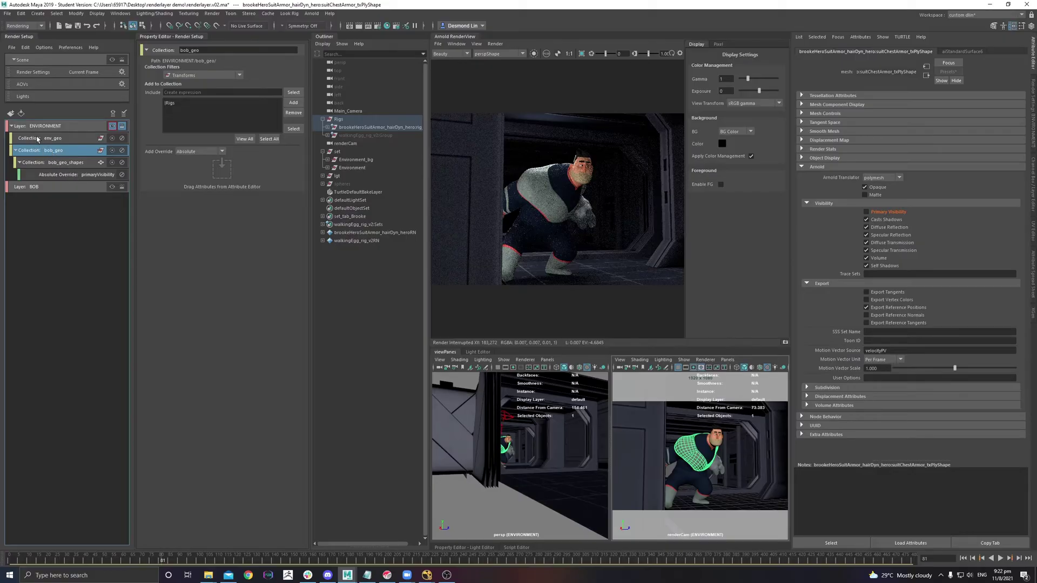
click(112, 126)
drag(787, 108, 828, 108)
click(701, 54)
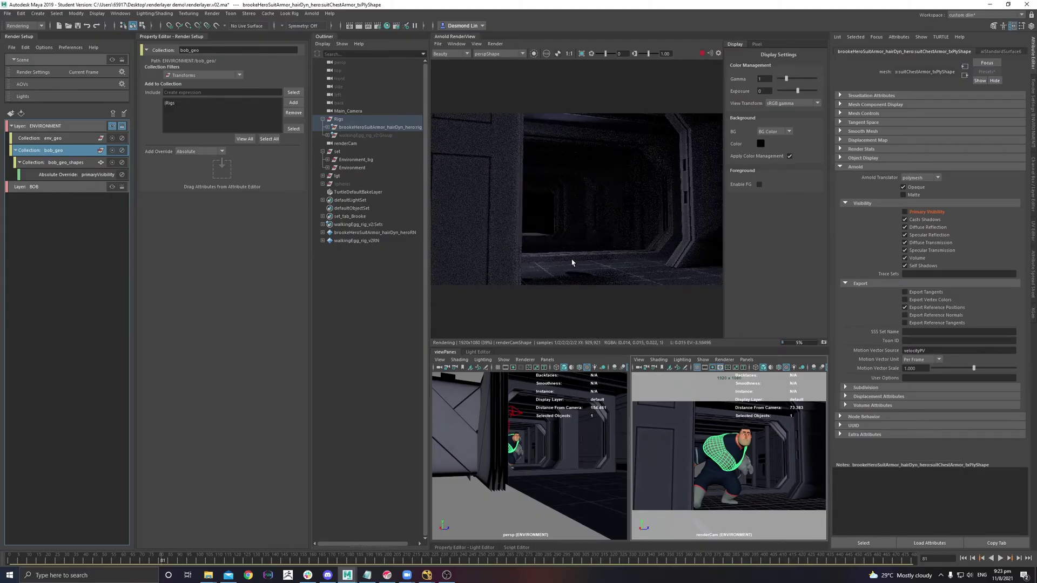
Stop the render and examine the ENVIRONMENT image for the character's absence and the shadow left on the corridor floor
scroll(580, 227, down, 1)
key(Escape)
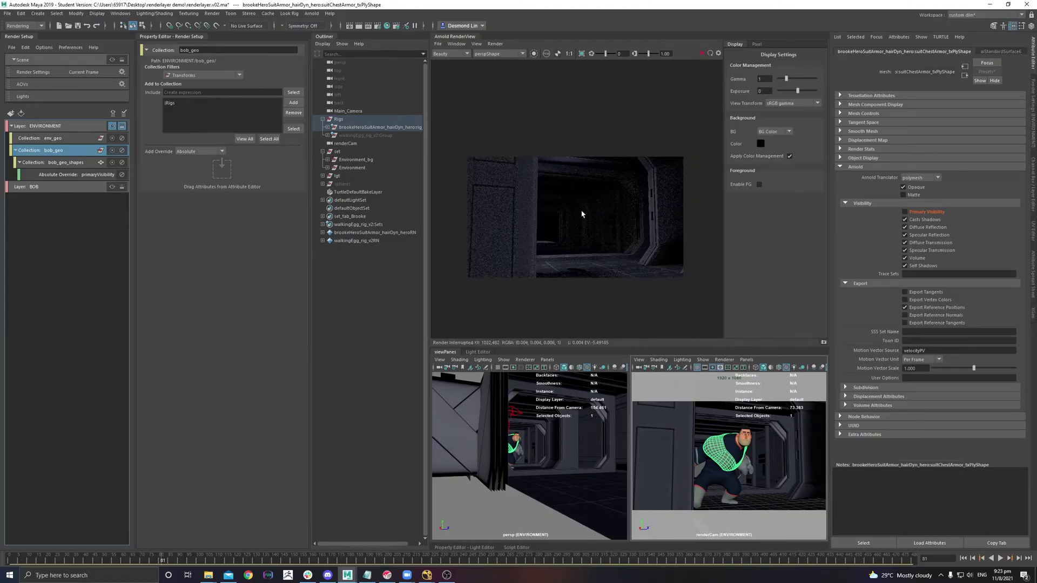
scroll(583, 211, up, 1)
scroll(616, 219, down, 1)
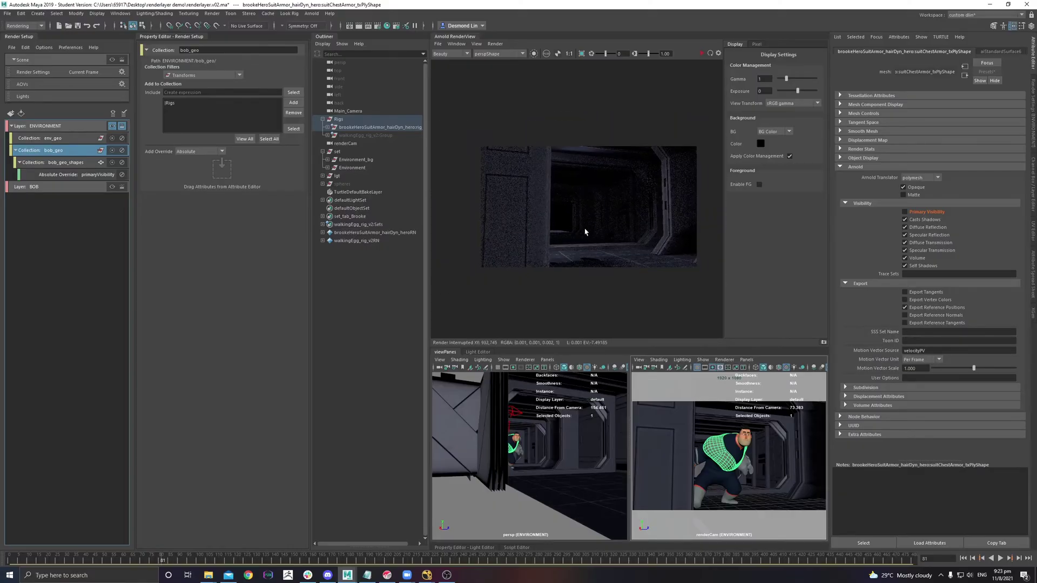
scroll(561, 219, up, 1)
scroll(561, 223, up, 1)
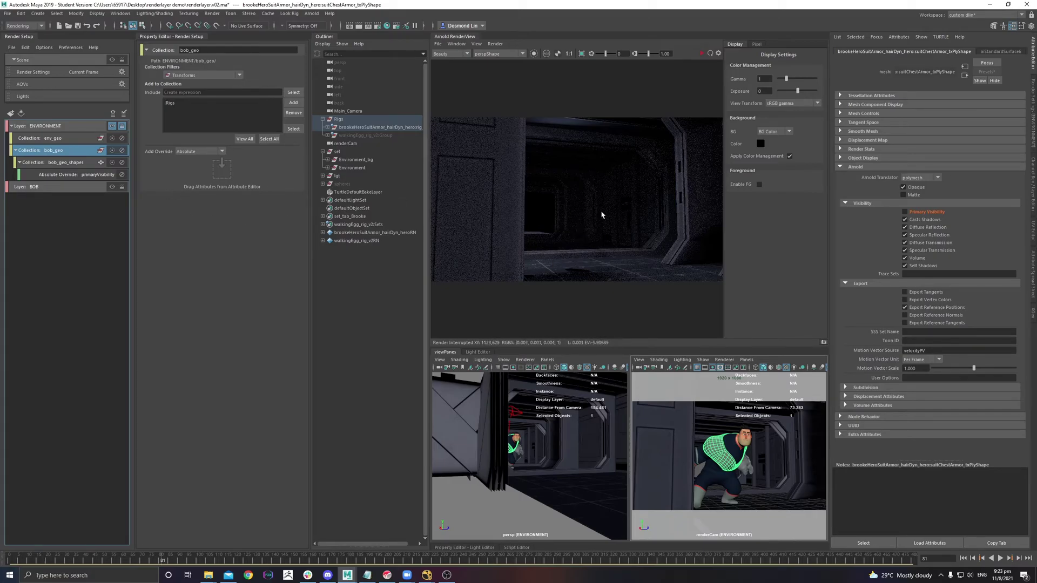
scroll(606, 220, down, 2)
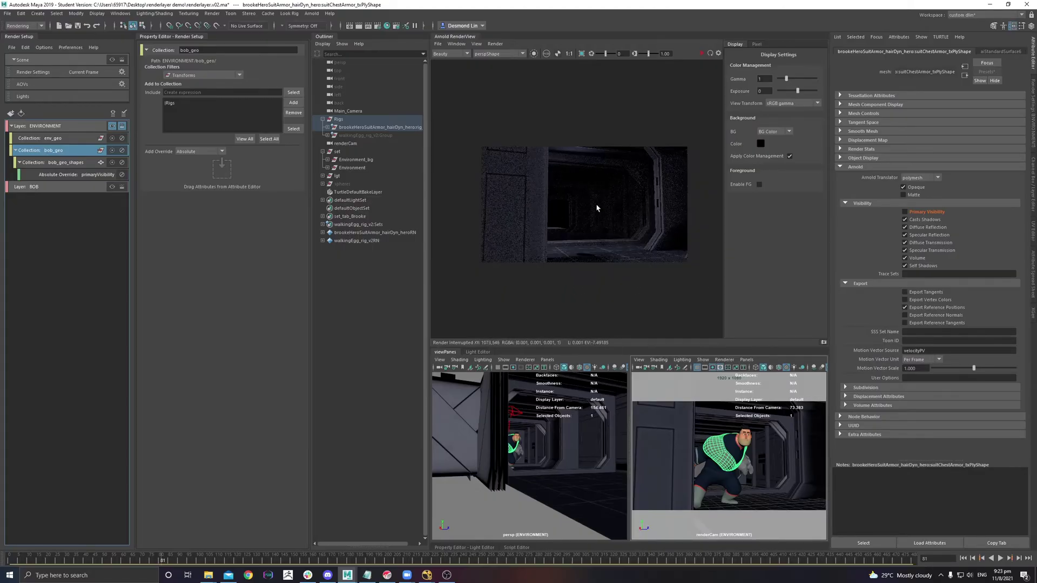
click(51, 126)
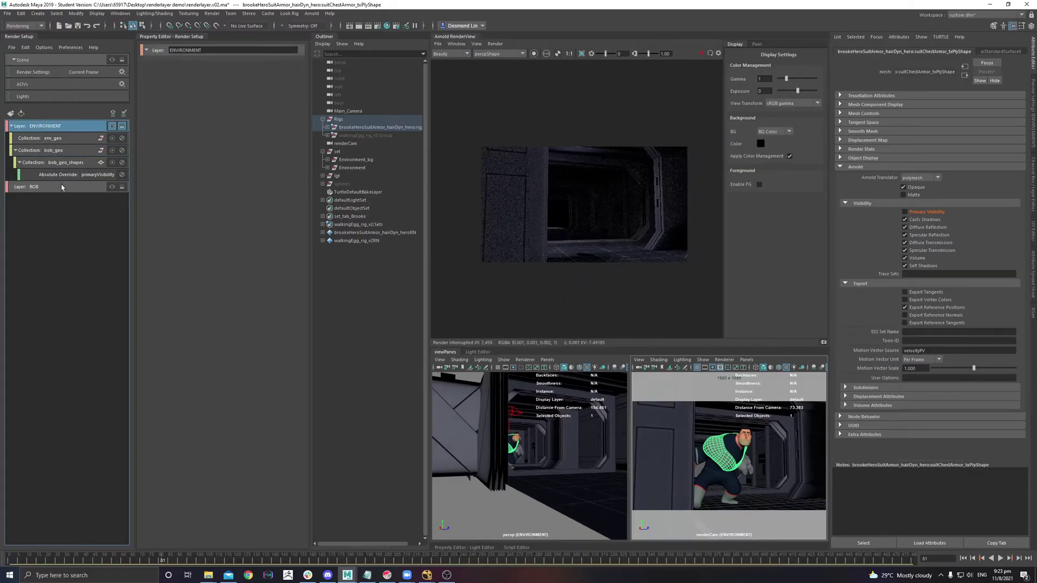
middle_drag(621, 225, 614, 212)
scroll(613, 212, up, 2)
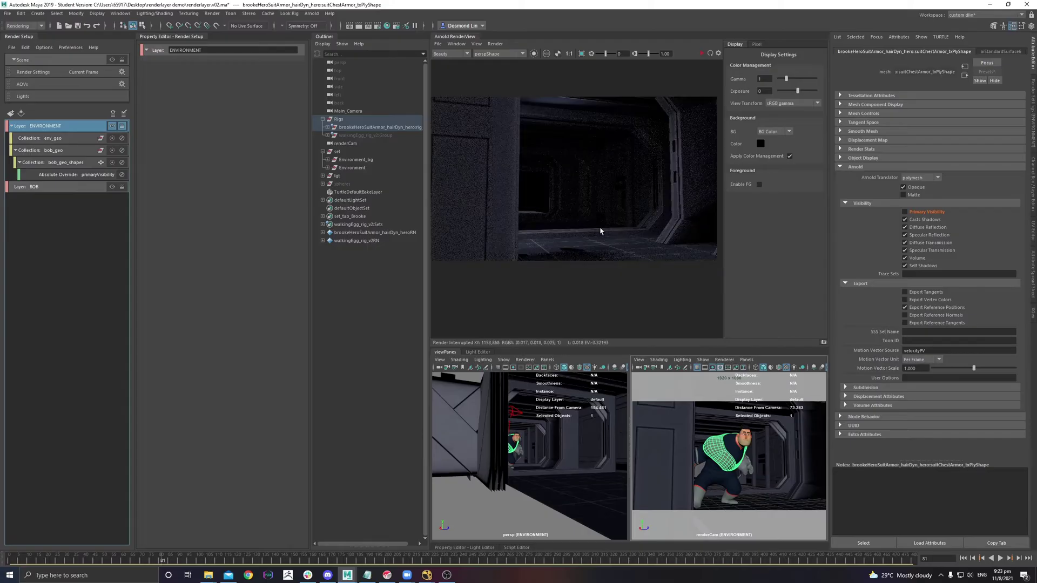
Create a collection named bob_geo1 in the BOB layer and add the Rigs group to it
click(44, 187)
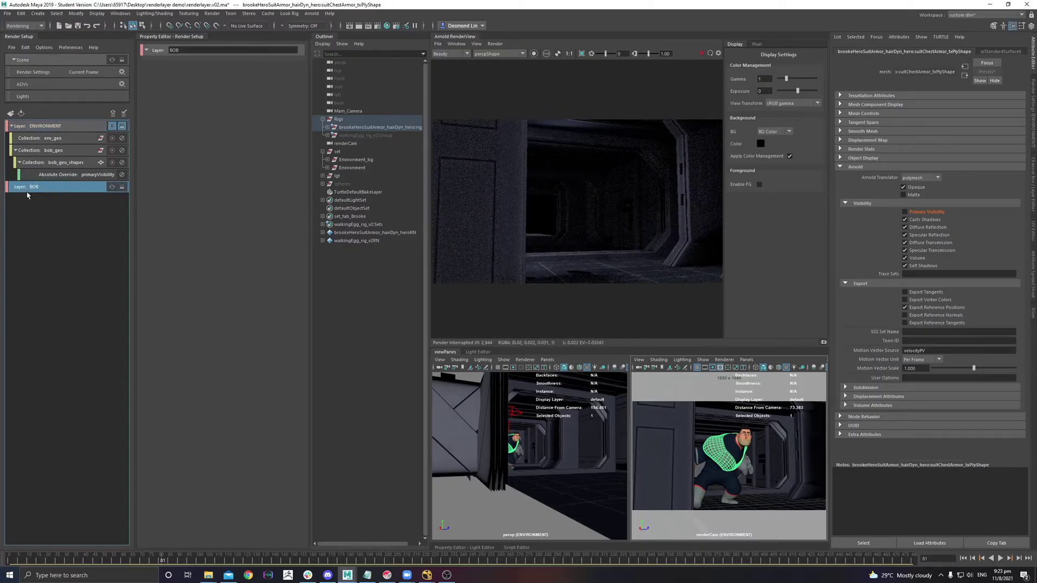
right_click(48, 186)
click(45, 188)
right_click(42, 189)
click(44, 193)
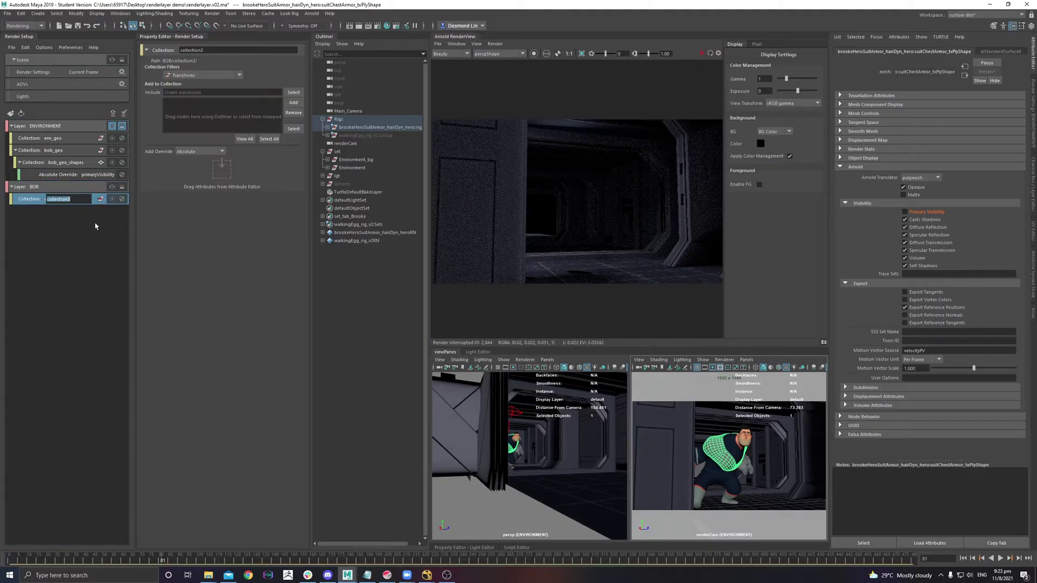
text(bob_geo1)
key(Return)
click(338, 119)
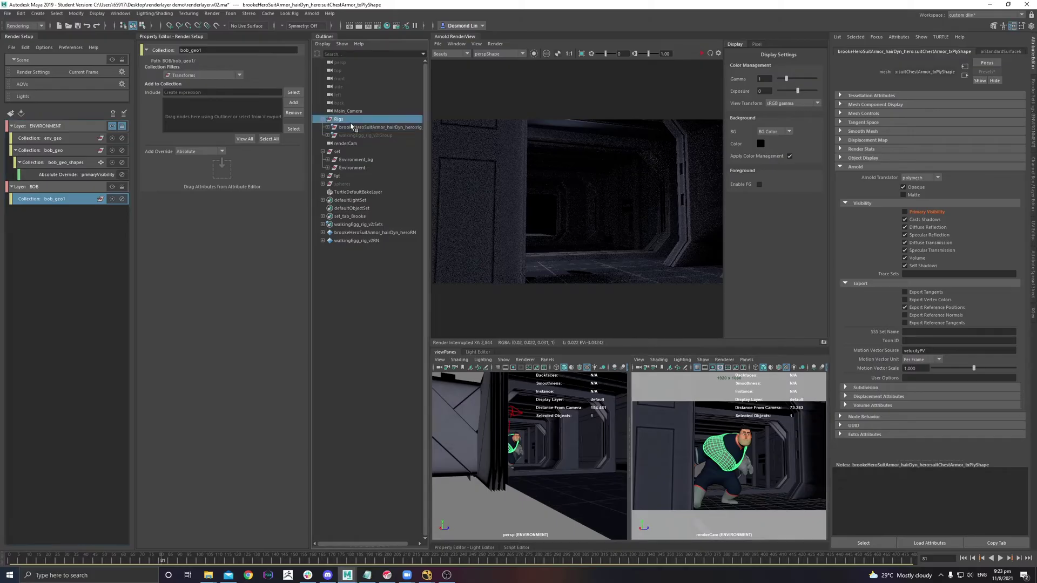
click(294, 103)
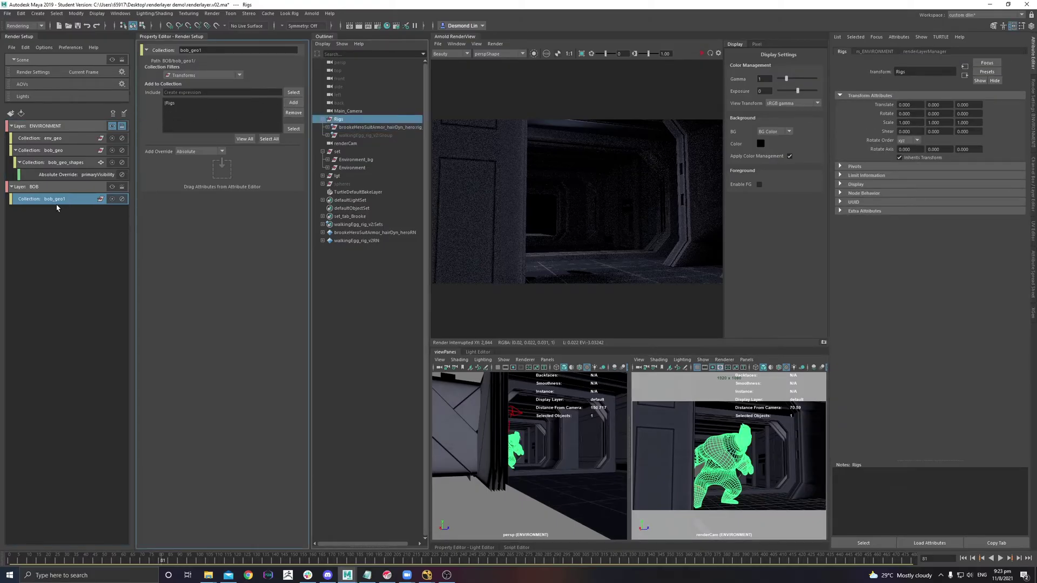
Create a second collection named set_geo in the BOB layer and add the set group to it
click(56, 186)
right_click(55, 188)
click(57, 192)
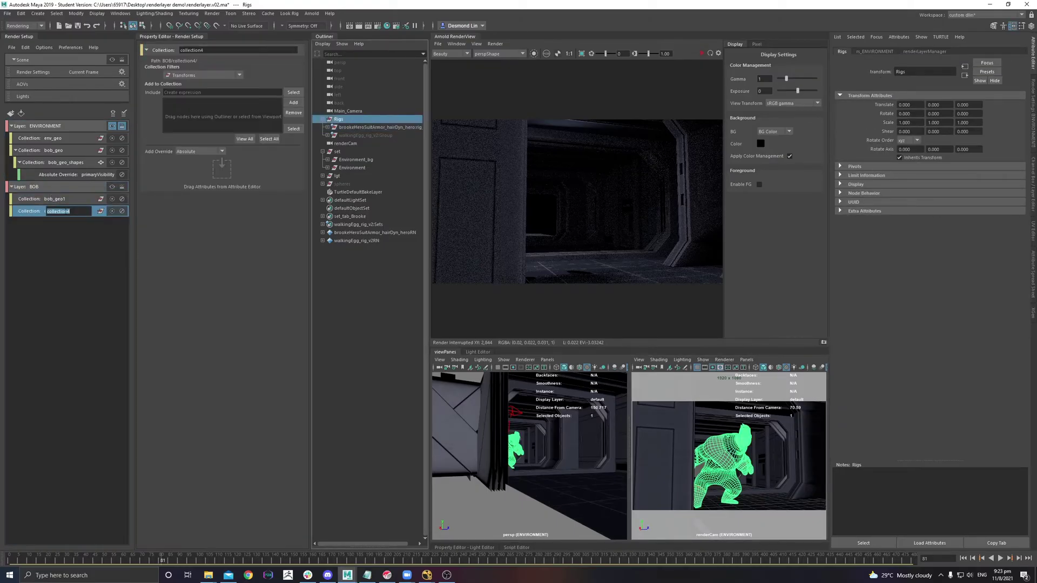
text(set_geo)
key(Return)
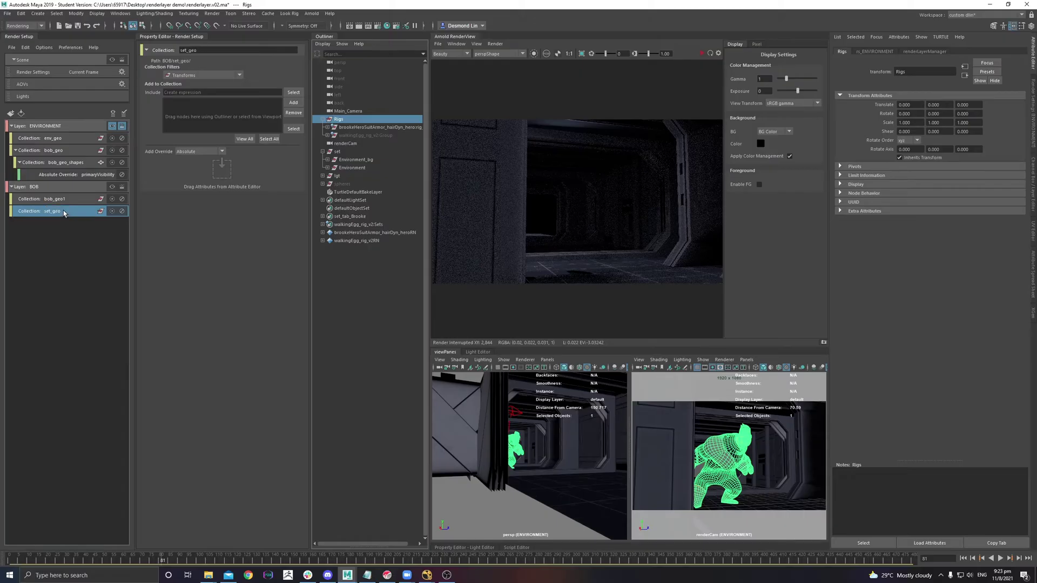
click(348, 151)
click(293, 102)
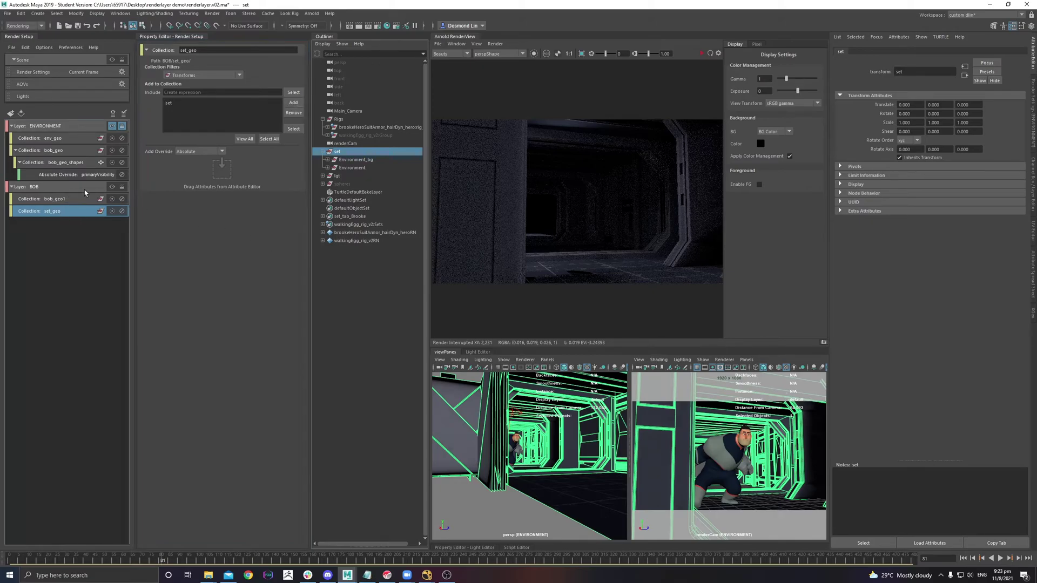
Make the BOB layer visible with set_geo selected, and show the large door frame's shape attributes
click(68, 199)
click(75, 211)
click(111, 186)
click(494, 397)
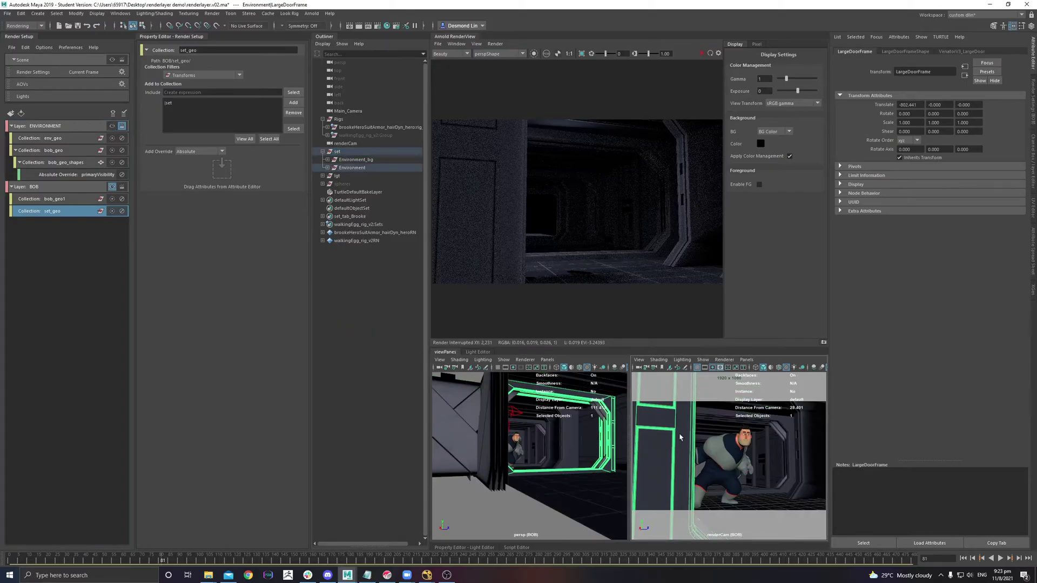
click(901, 51)
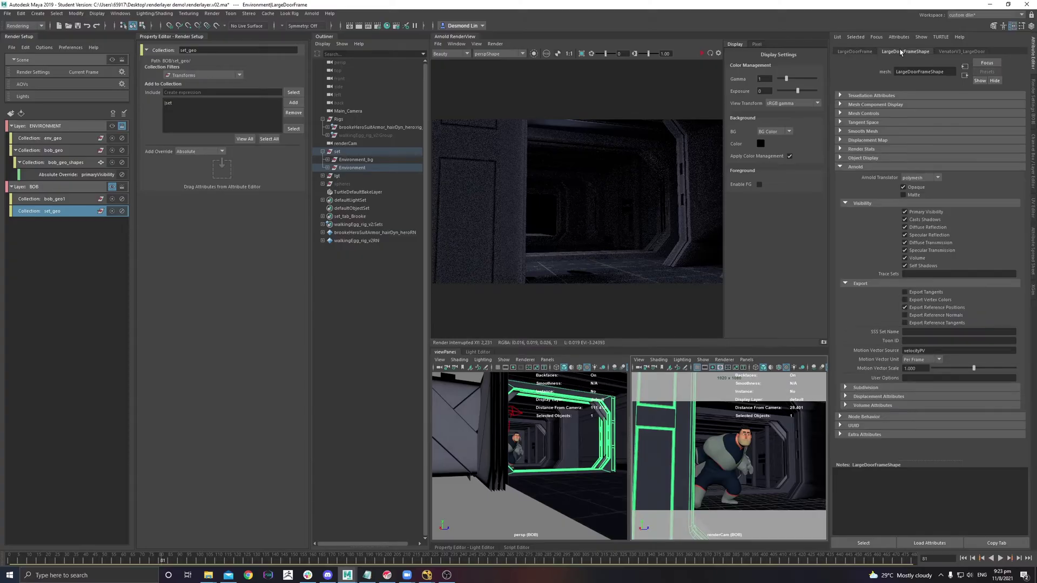
Add an absolute override for Primary Visibility under the set_geo collection and turn Primary Visibility off in it
right_click(924, 212)
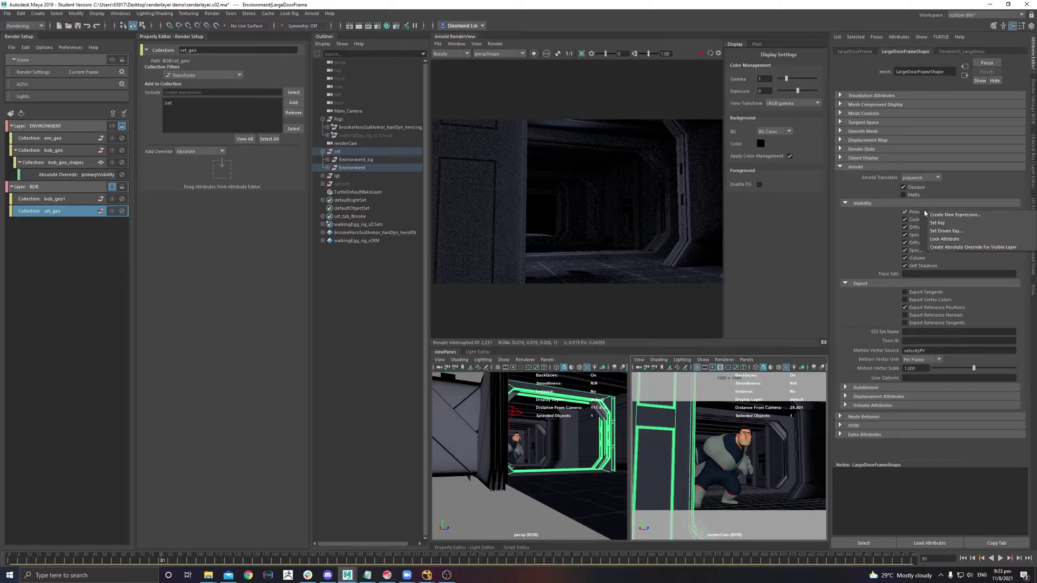
click(945, 247)
click(89, 237)
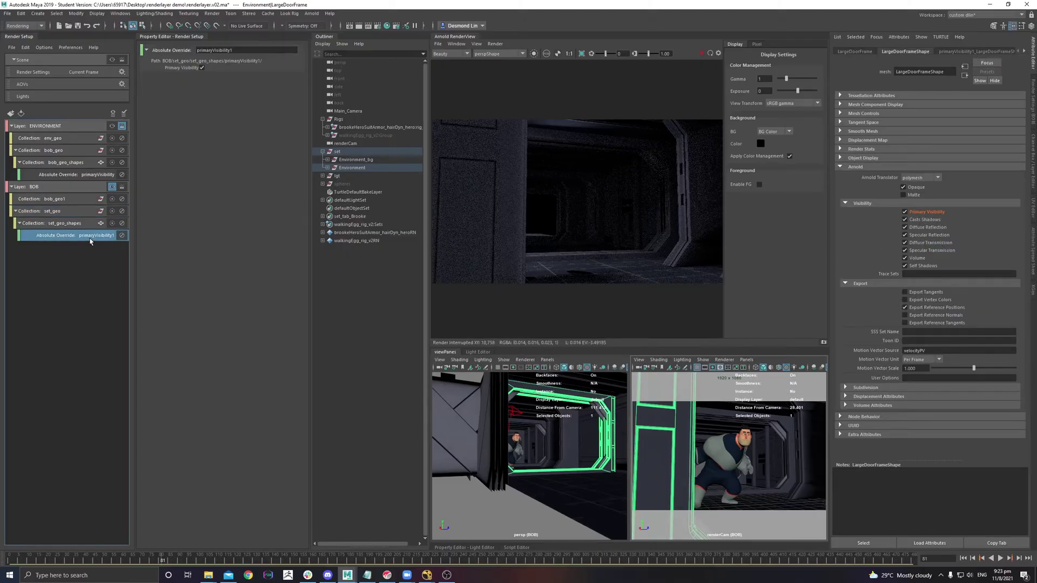
click(201, 67)
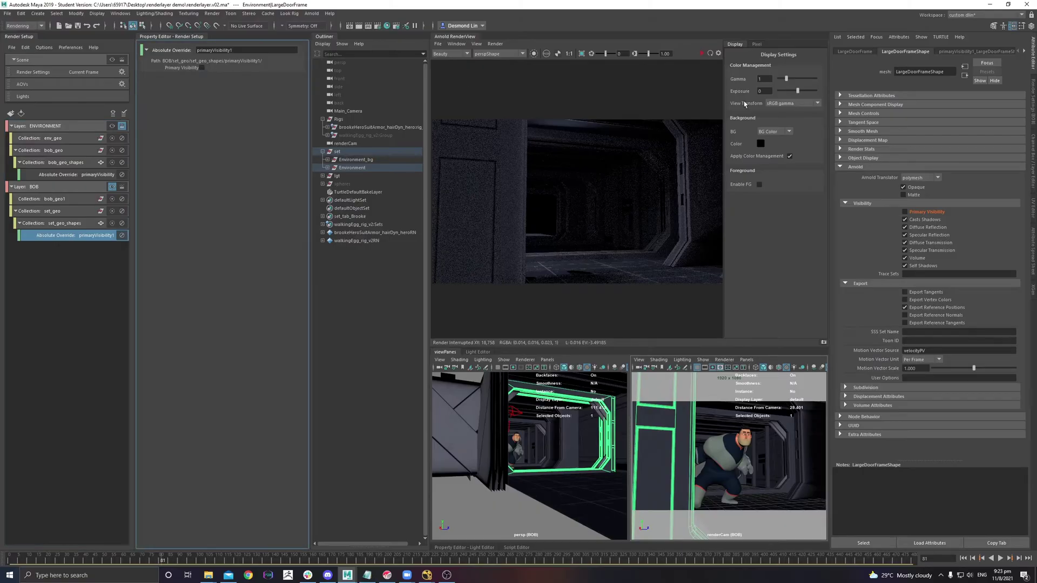
Render the BOB layer, stop the render and store the image as a snapshot
click(701, 54)
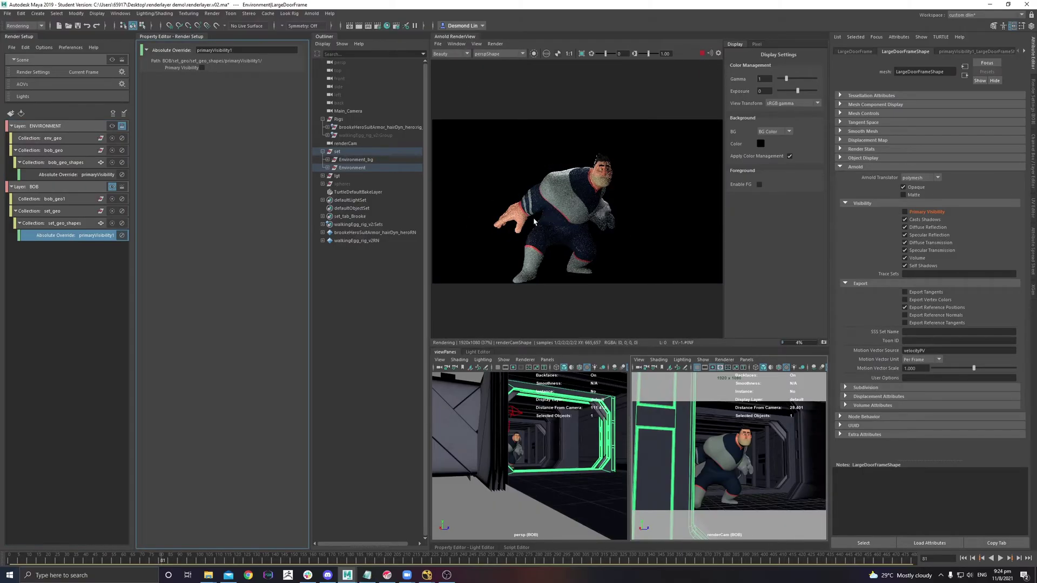
click(700, 53)
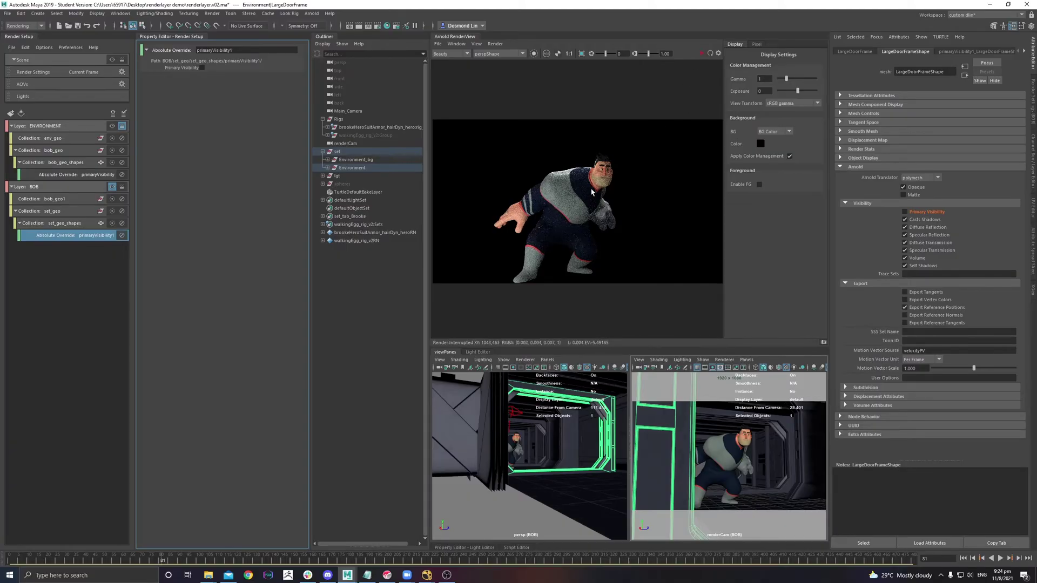
middle_drag(598, 201, 604, 177)
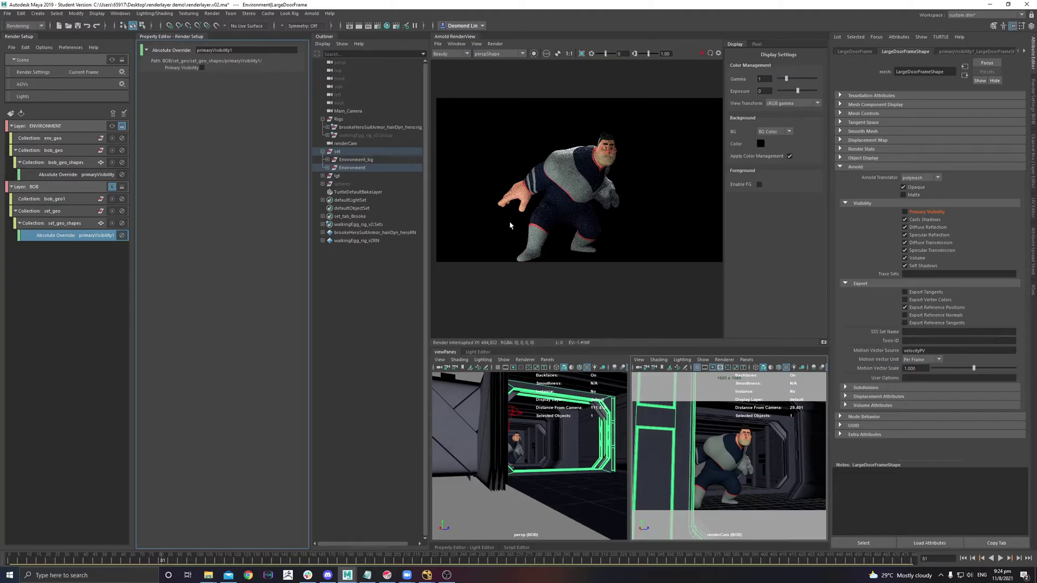
click(817, 344)
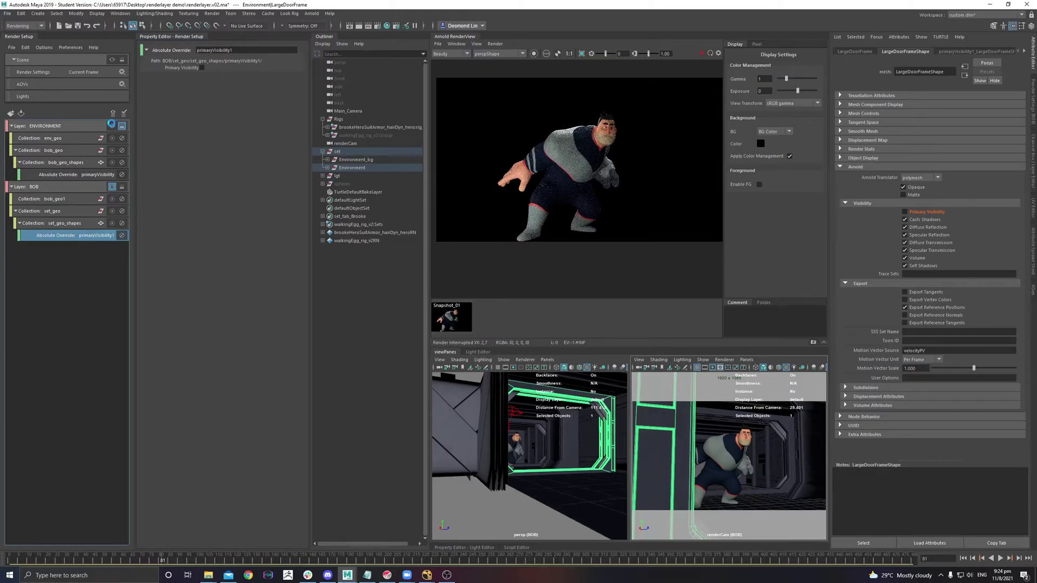
Render the ENVIRONMENT layer, stop it and compare the image with the stored BOB snapshot
click(702, 54)
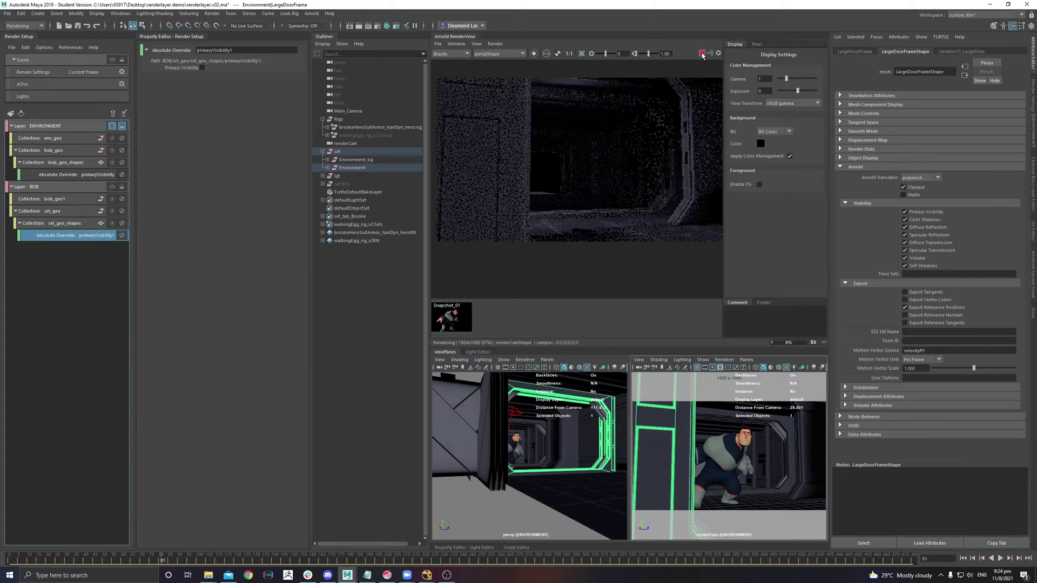
click(702, 54)
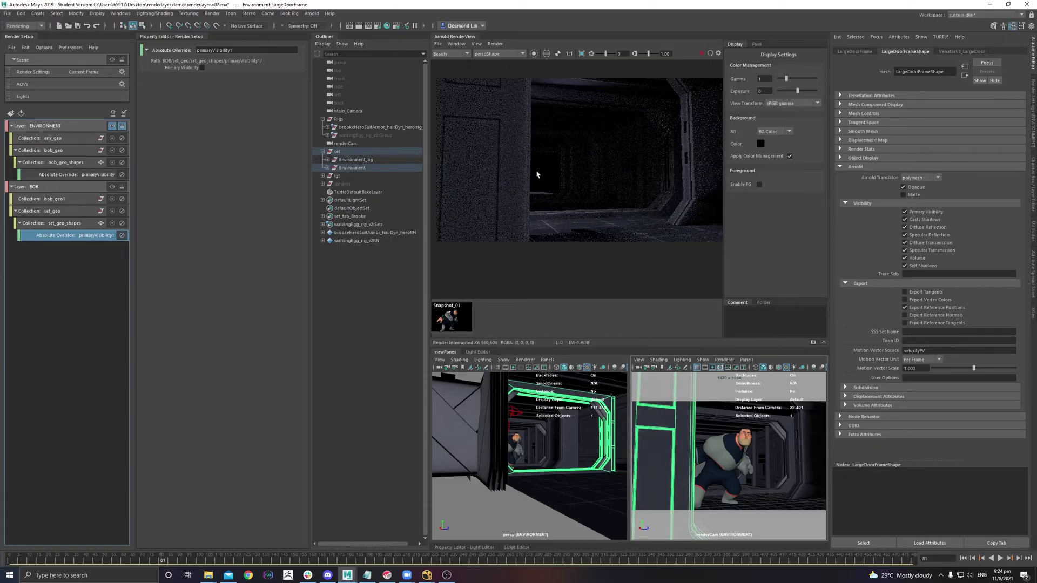
key(Left)
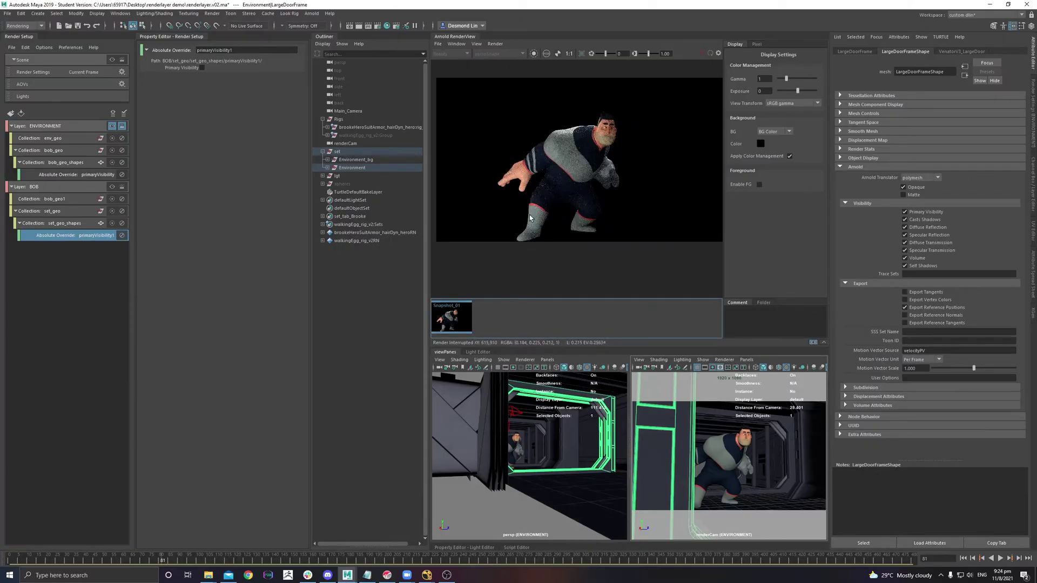
middle_drag(555, 132, 589, 203)
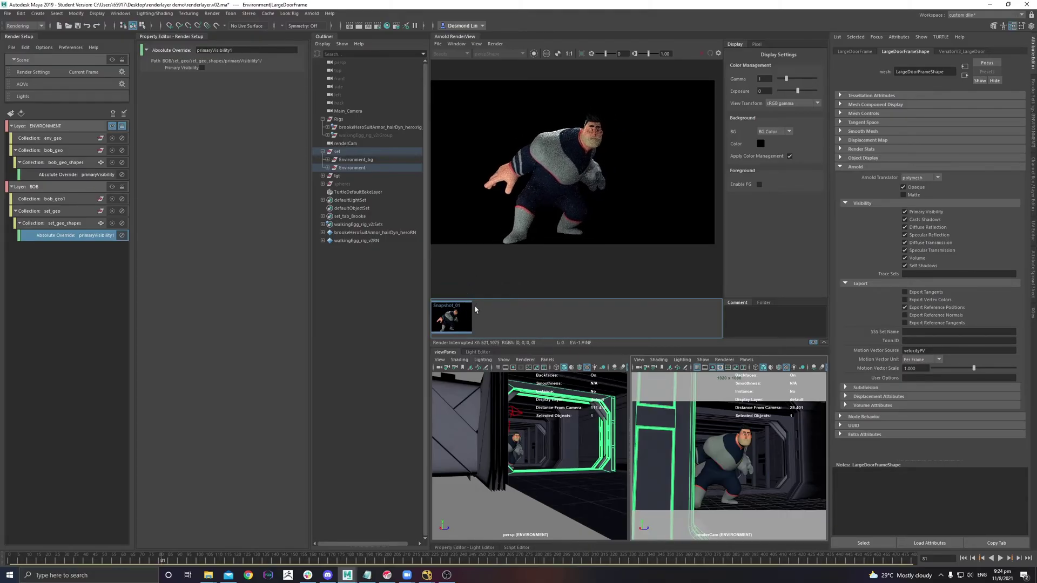
key(Right)
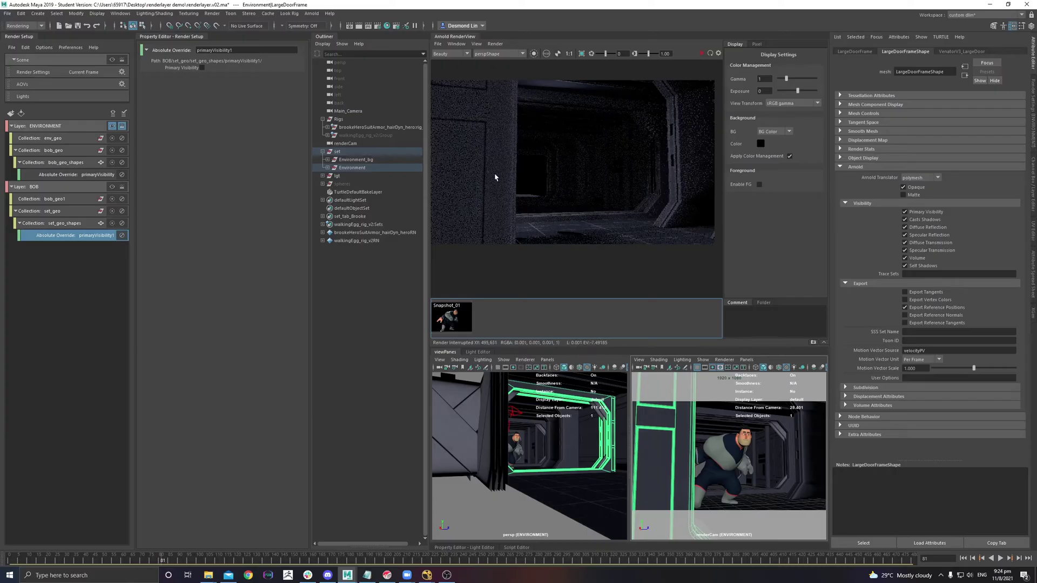
middle_drag(539, 144, 567, 153)
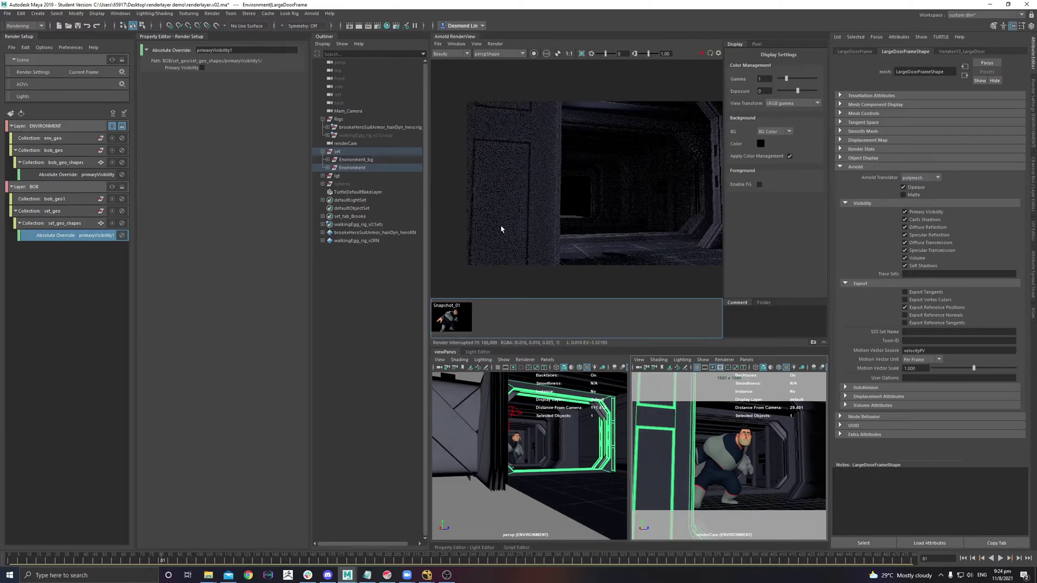
middle_drag(585, 225, 544, 197)
Delete the set_geo_shapes collection together with its Primary Visibility override
click(66, 212)
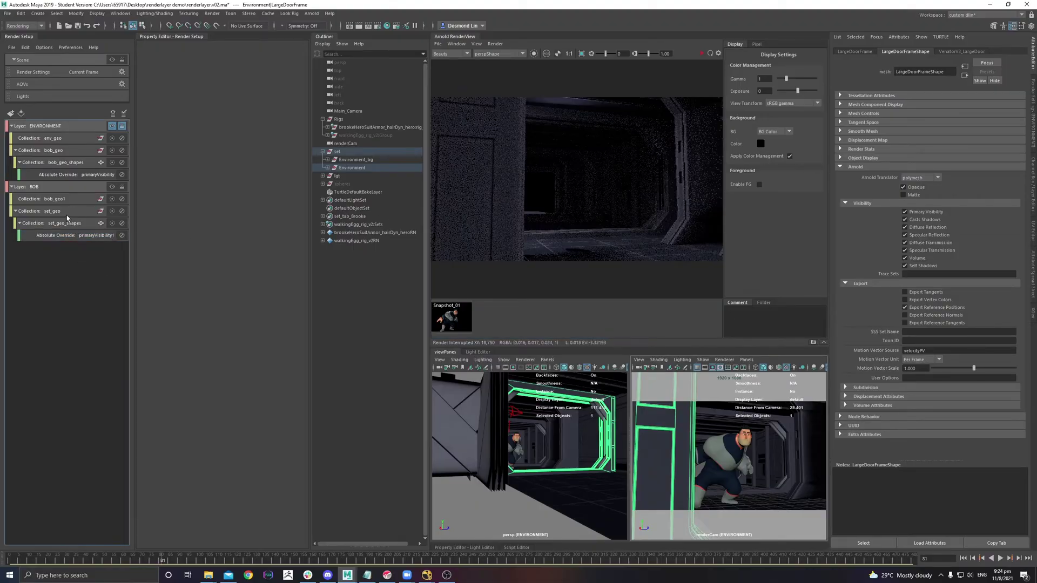
drag(76, 236, 401, 244)
click(68, 223)
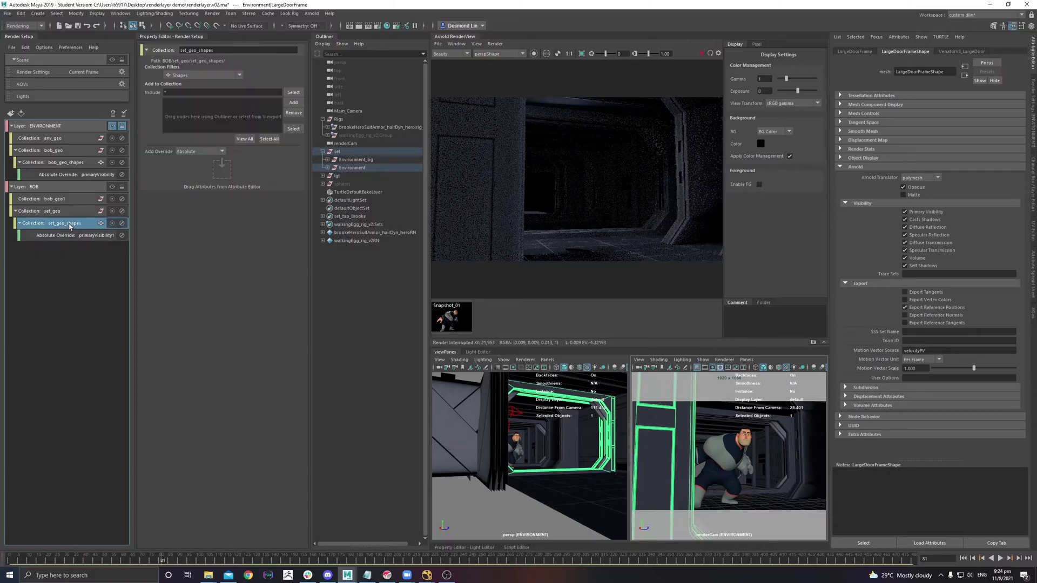
key(Delete)
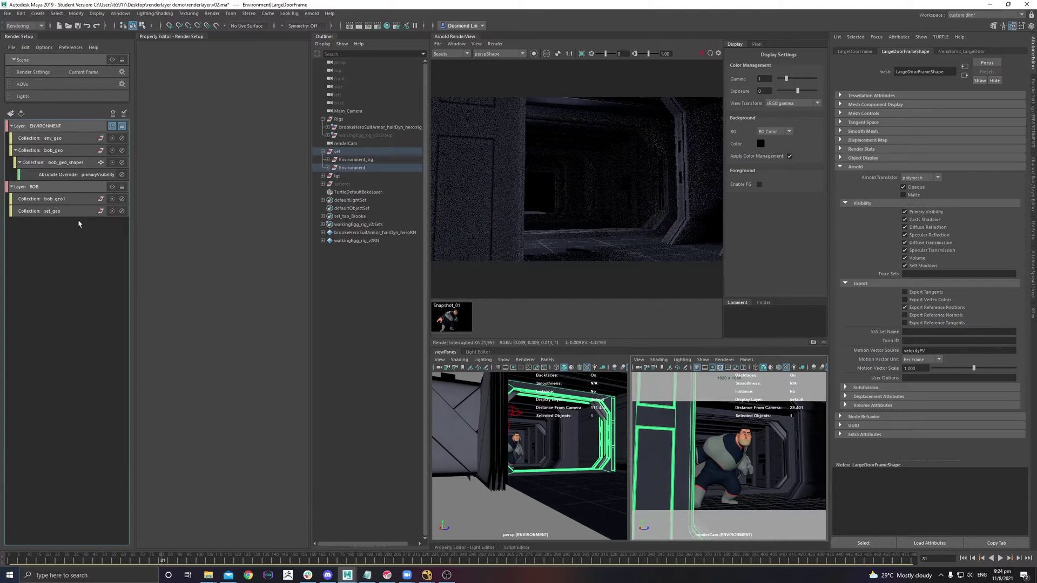
Make the BOB layer visible, add an absolute override for Matte under the set_geo collection and turn Matte on in it
click(66, 212)
click(111, 186)
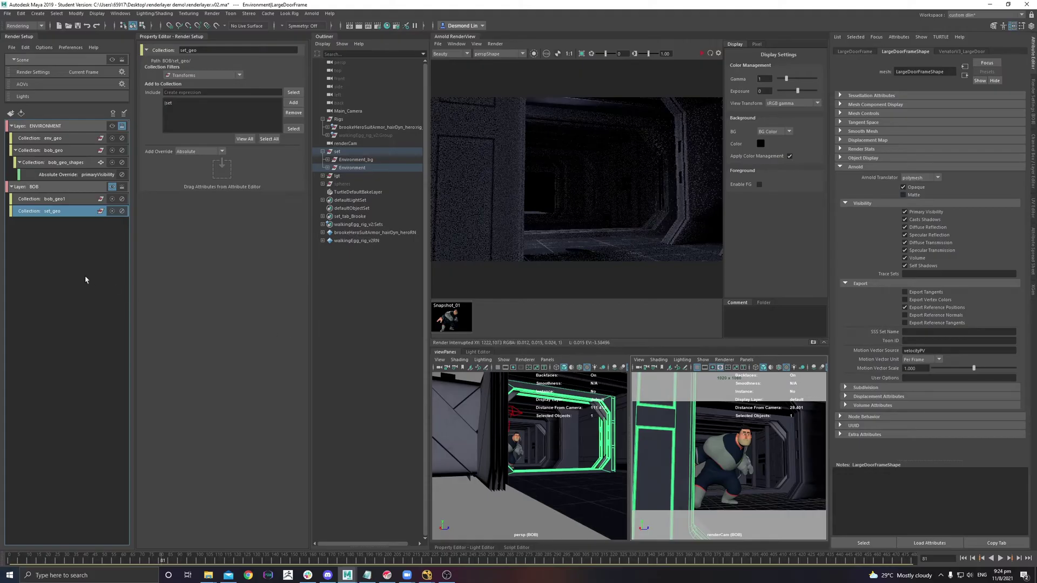
click(82, 198)
click(46, 212)
right_click(922, 196)
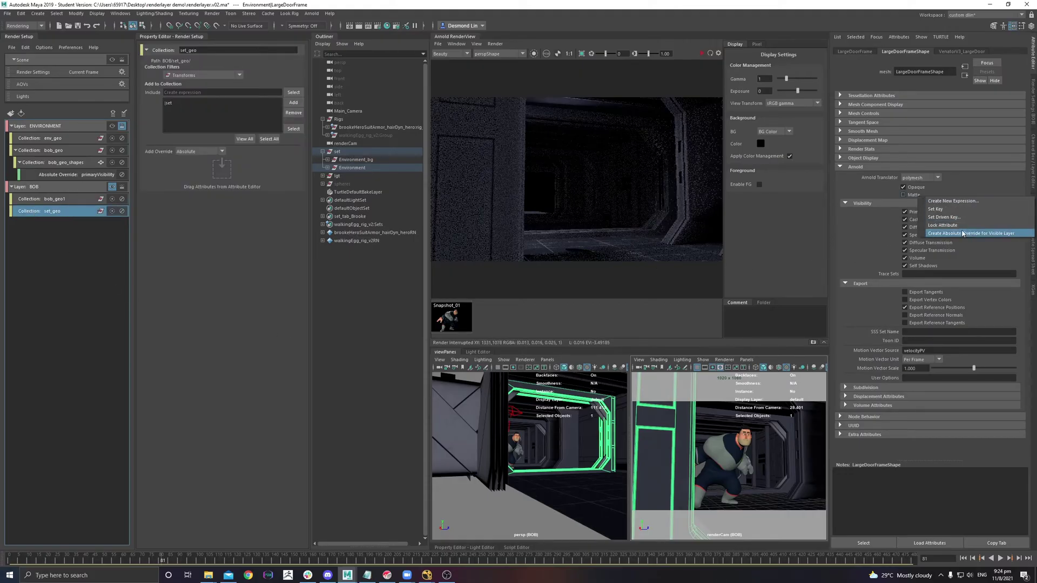
click(960, 233)
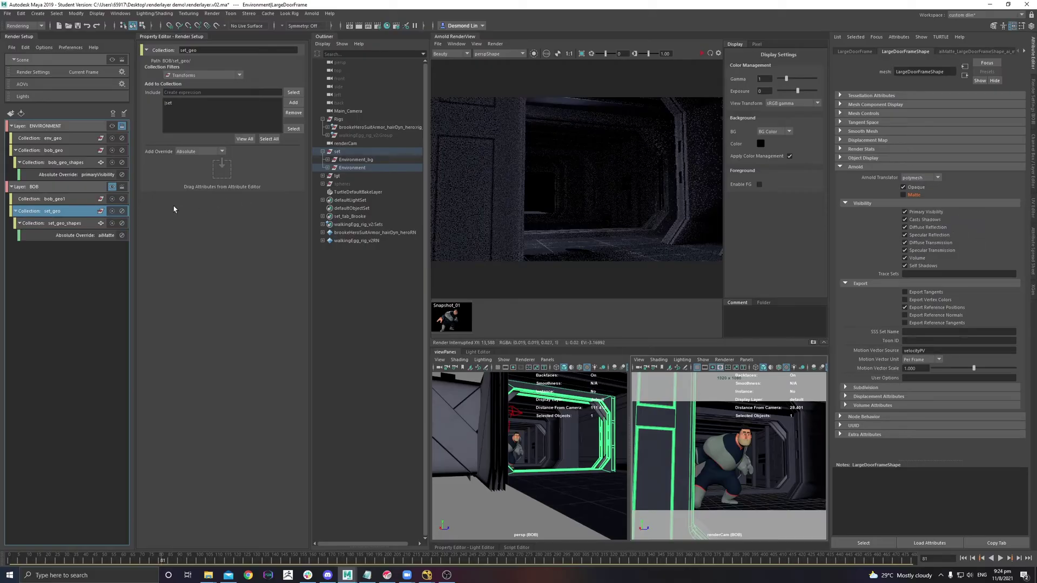
click(75, 236)
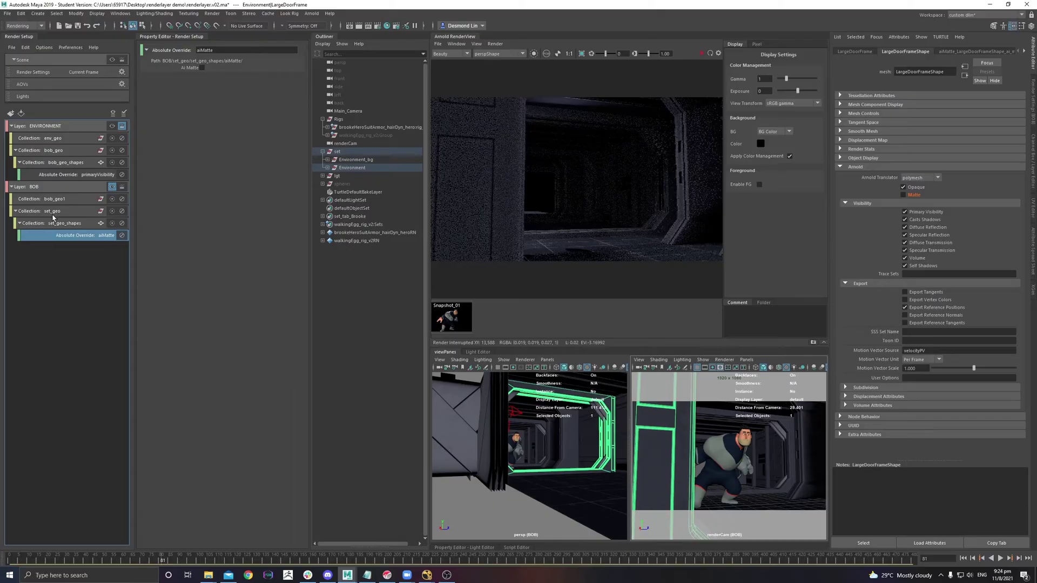
click(203, 68)
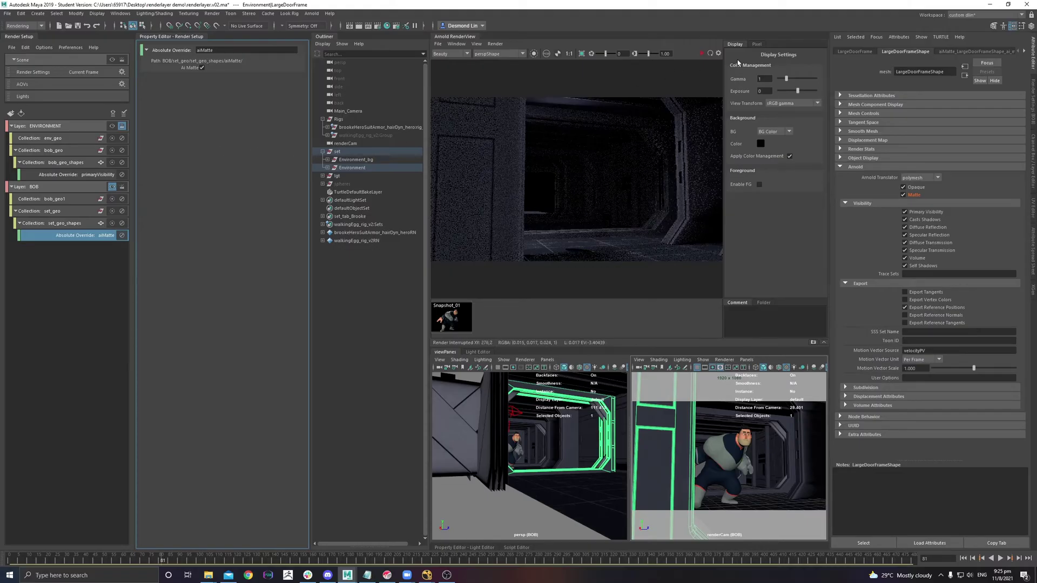
Render the BOB layer with the set masked out, stop the render and select the BOB layer
click(702, 54)
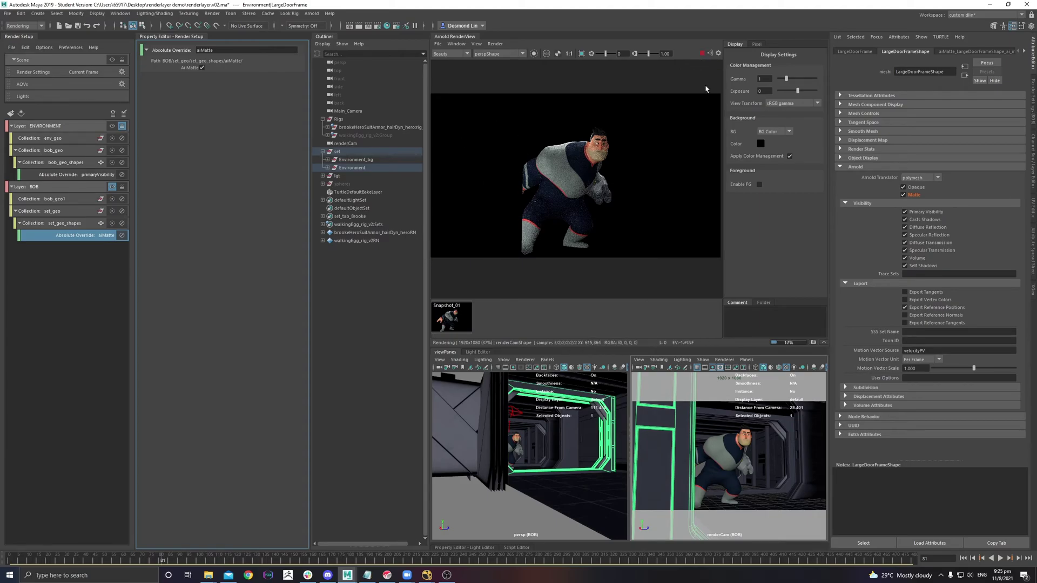
click(703, 54)
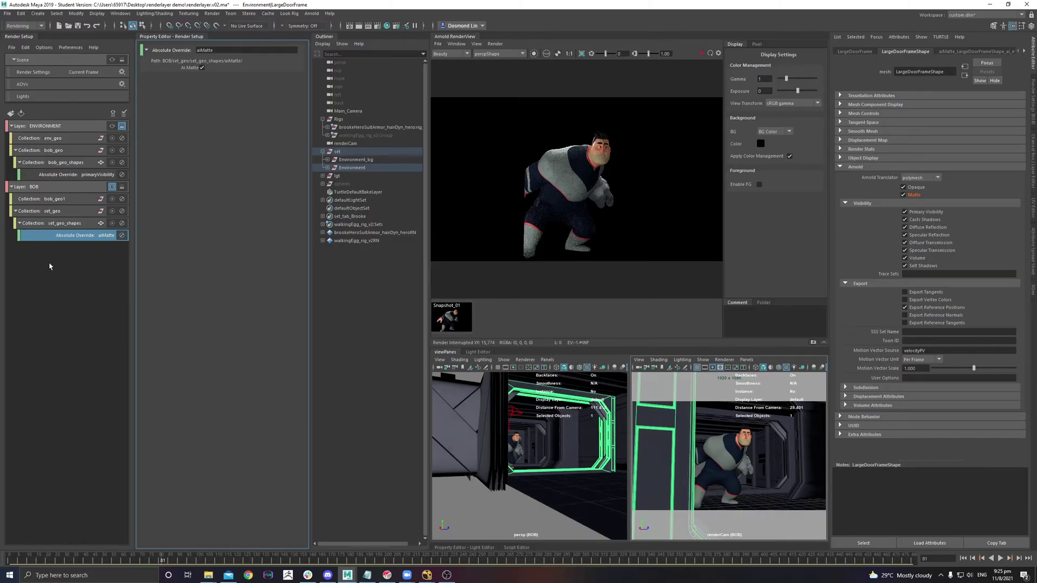
click(56, 187)
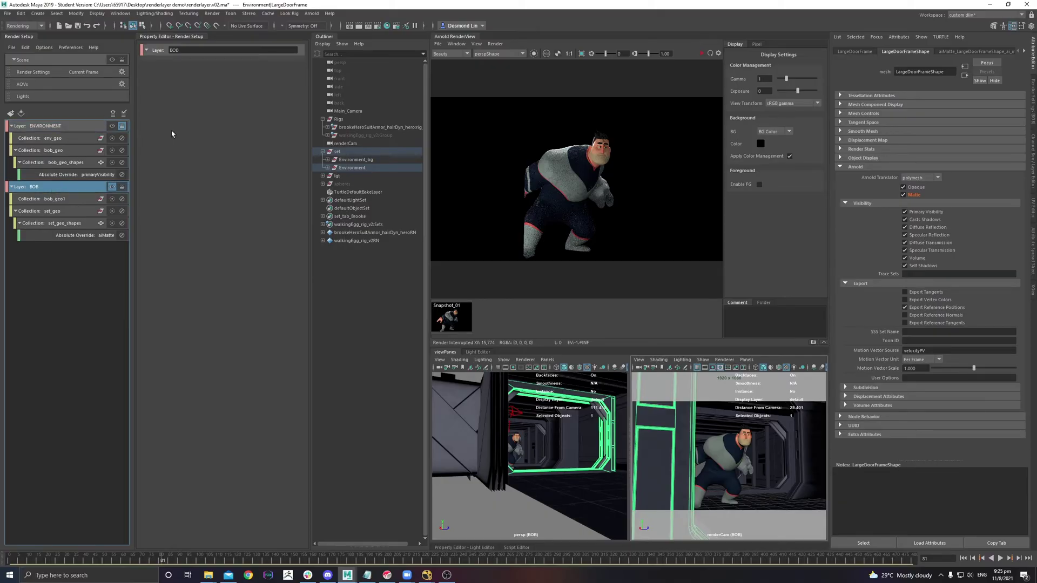
Make the ENVIRONMENT layer visible, add an absolute override for the Arnold Camera (AA) samples and set it to 2
click(718, 53)
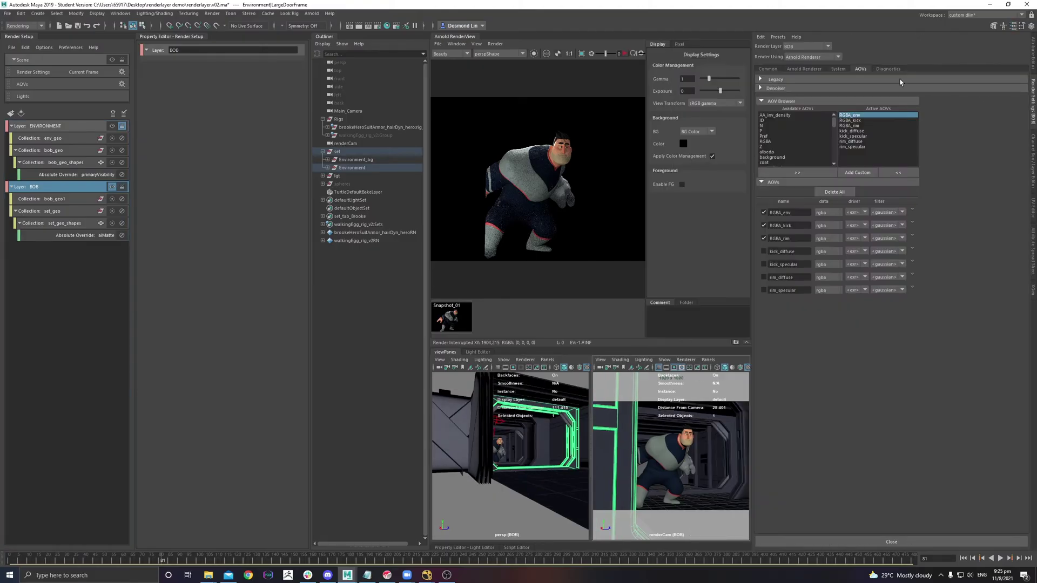
click(775, 71)
click(803, 69)
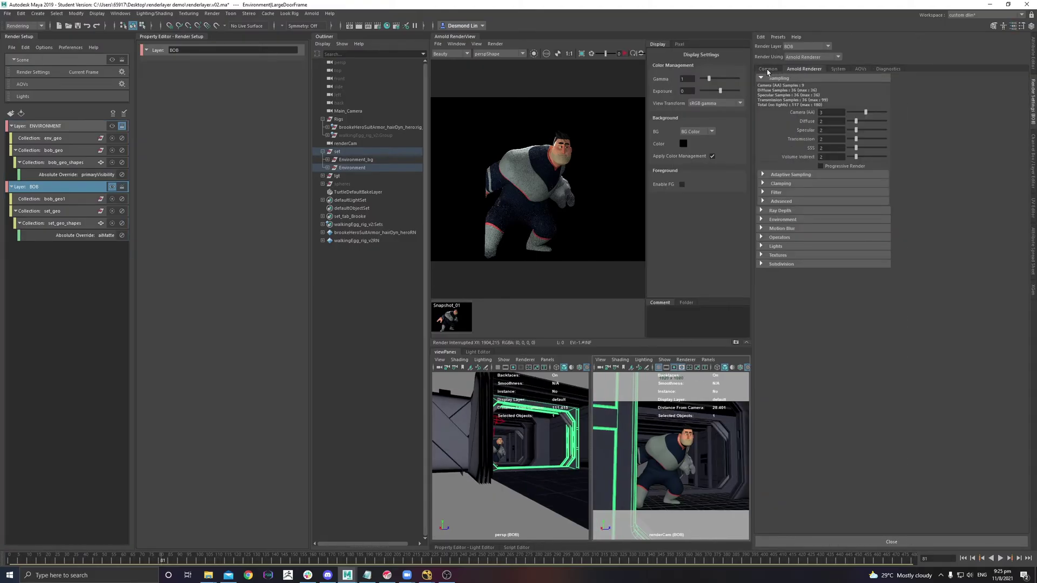
click(58, 126)
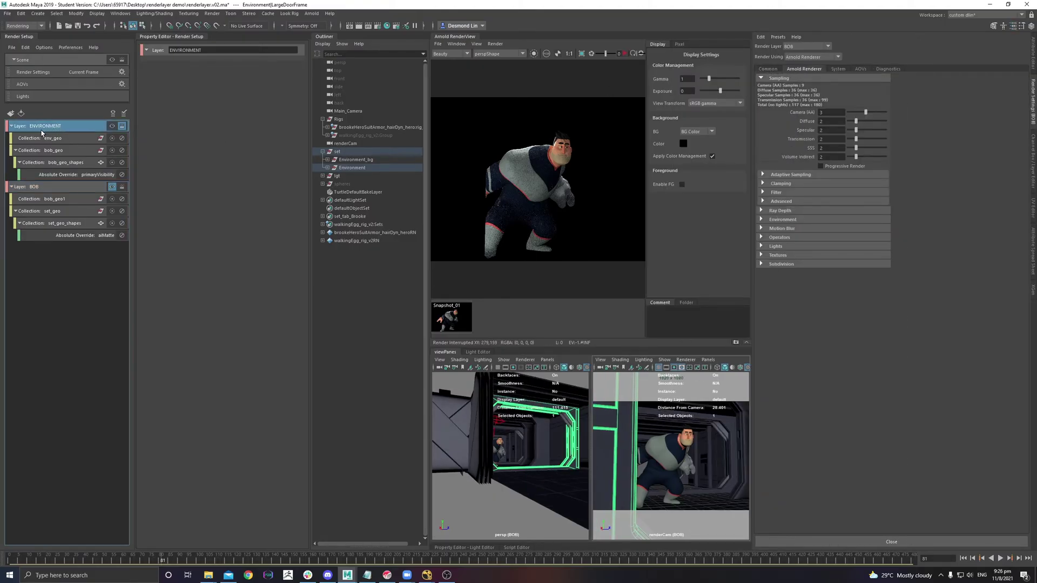
click(112, 126)
right_click(809, 115)
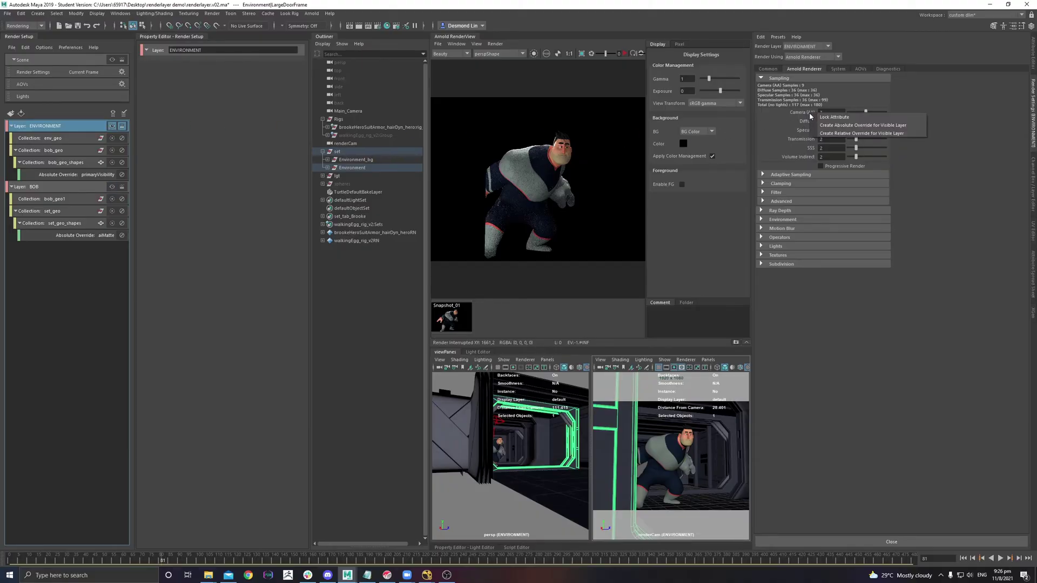
click(907, 128)
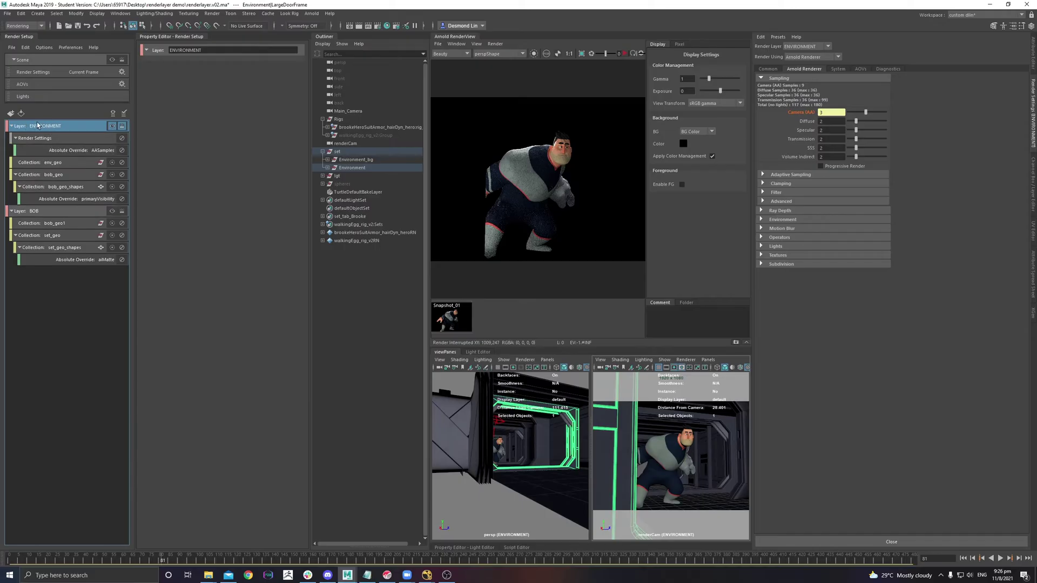
click(80, 150)
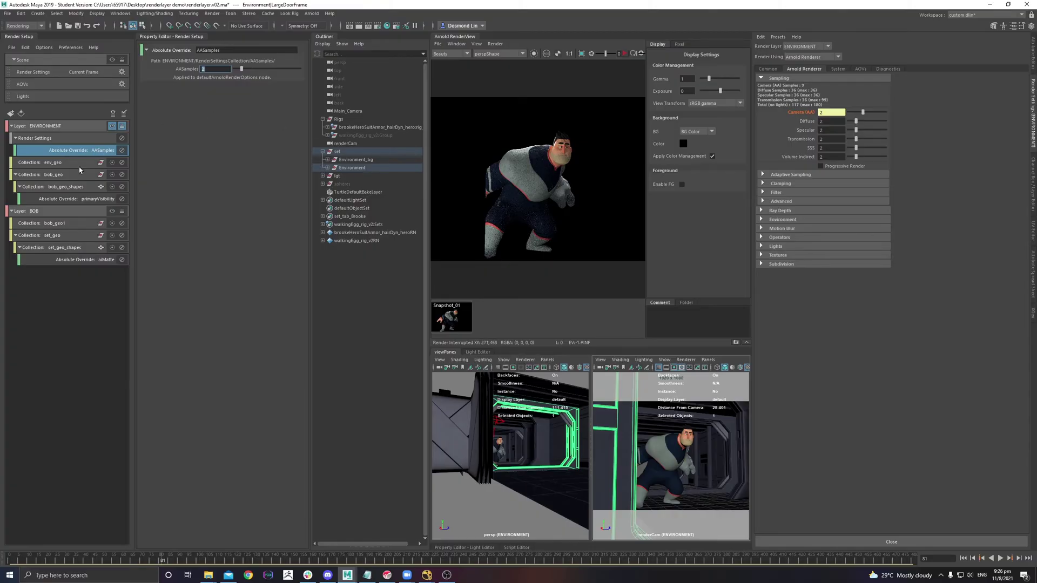
Collapse the ENVIRONMENT and BOB layers in Render Setup
click(43, 211)
click(59, 126)
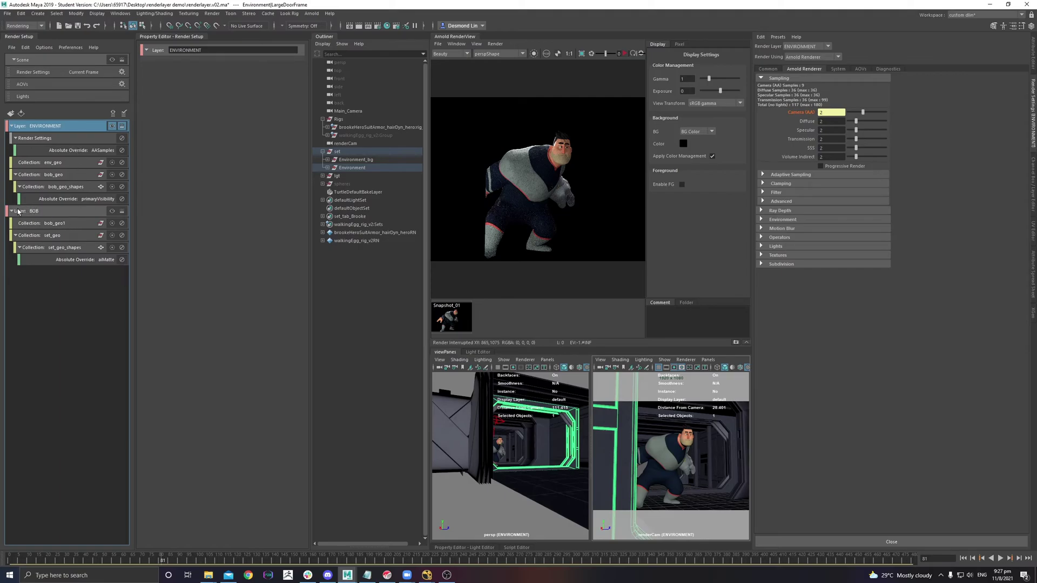
click(12, 126)
click(12, 139)
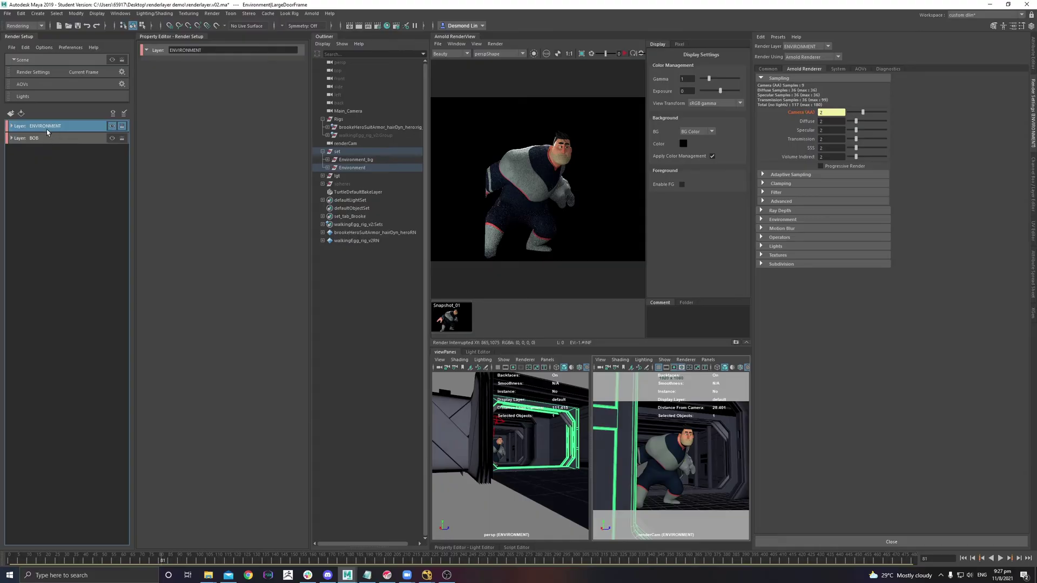
Export the ENVIRONMENT and BOB layers together as a render setup template named shortfilm_renderlayers
right_click(46, 125)
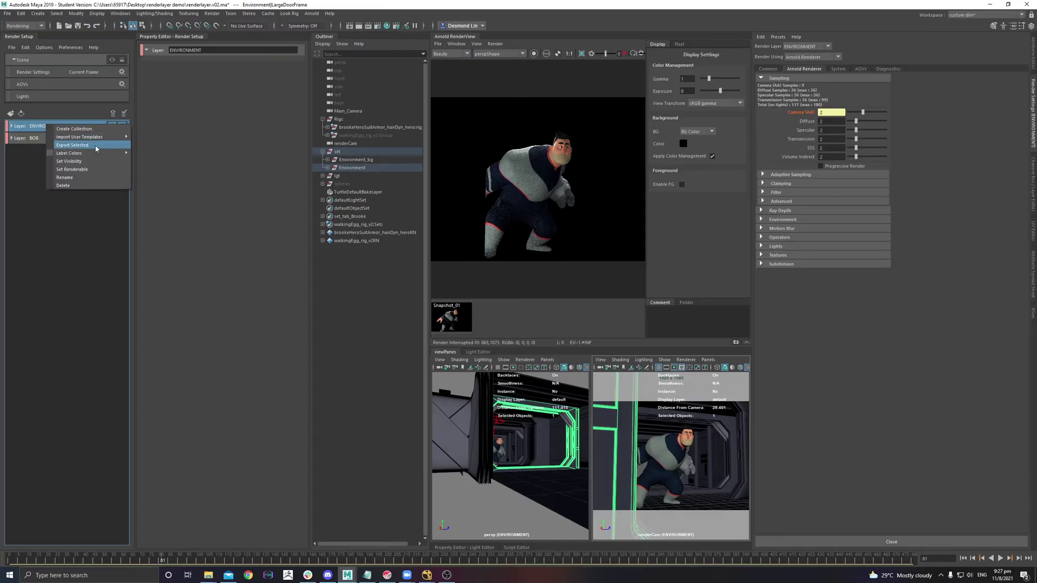
click(30, 189)
click(43, 126)
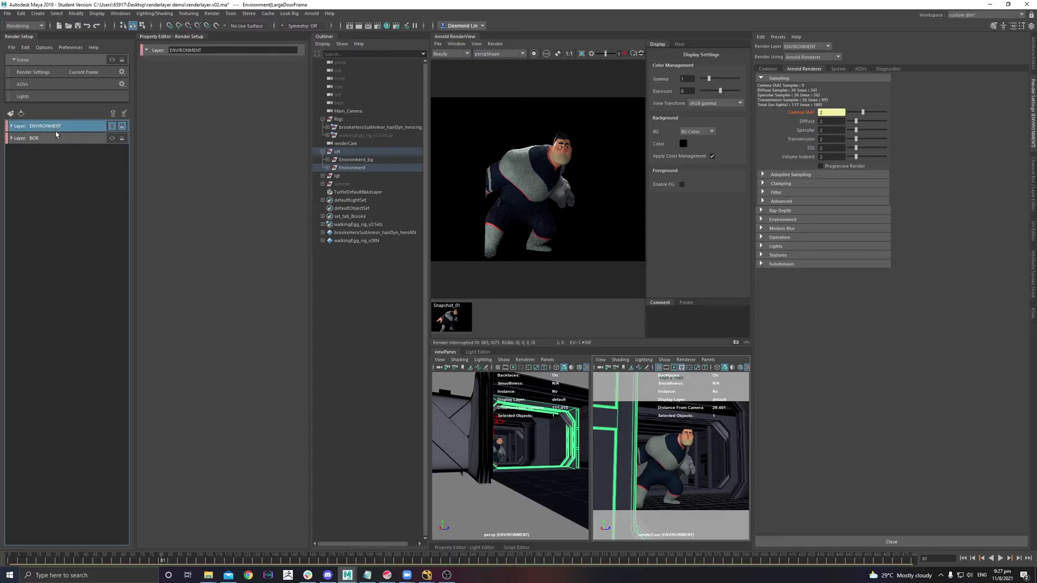
shift+click(57, 138)
right_click(57, 139)
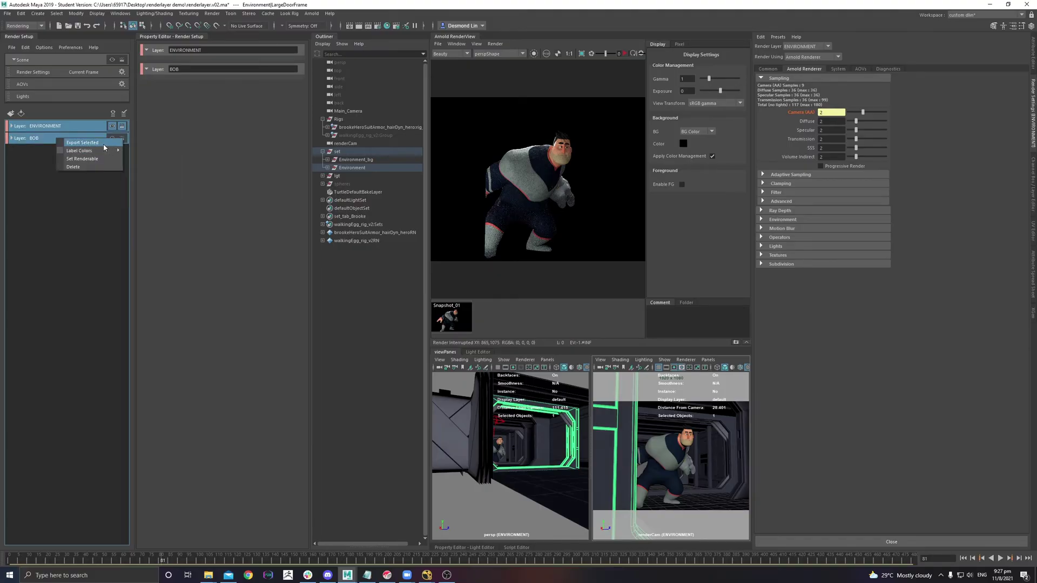
key(Escape)
drag(383, 255, 337, 190)
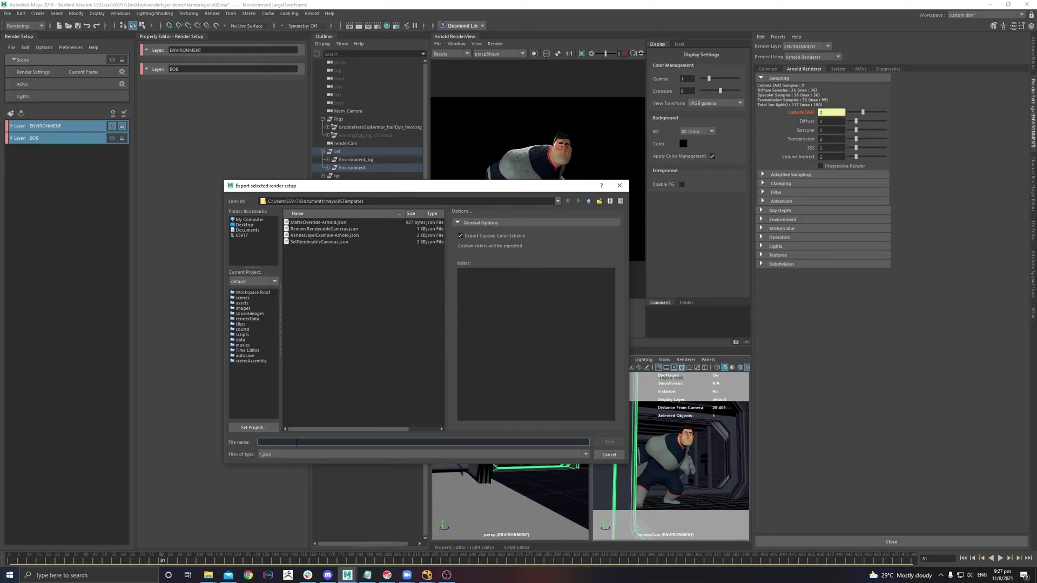
text(shortfilm_renderlayers)
click(612, 443)
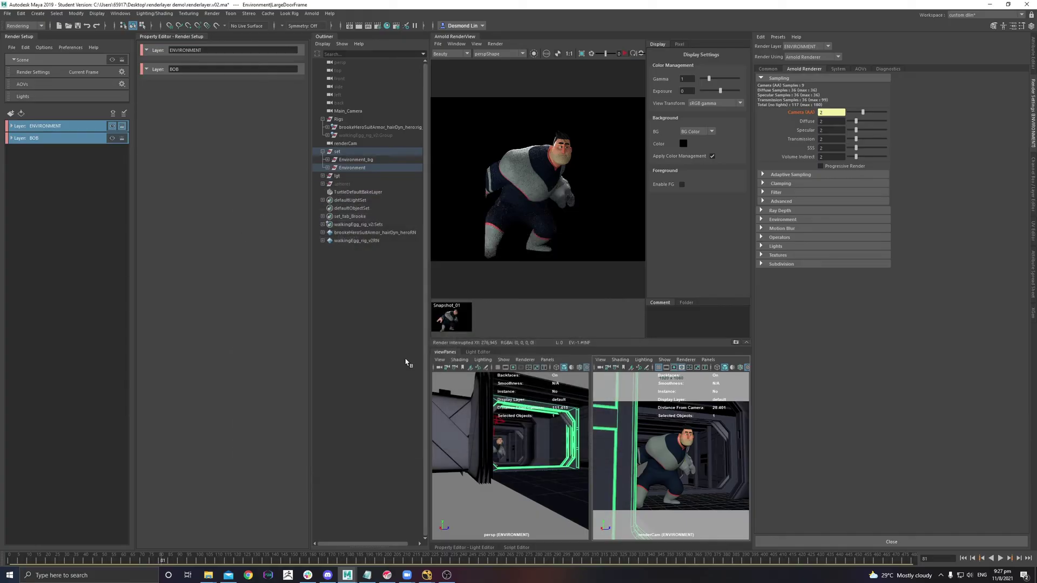
Switch to the untitled Maya scene with the cube and sphere, widen its Outliner and open Render Setup
mouse_move(349, 577)
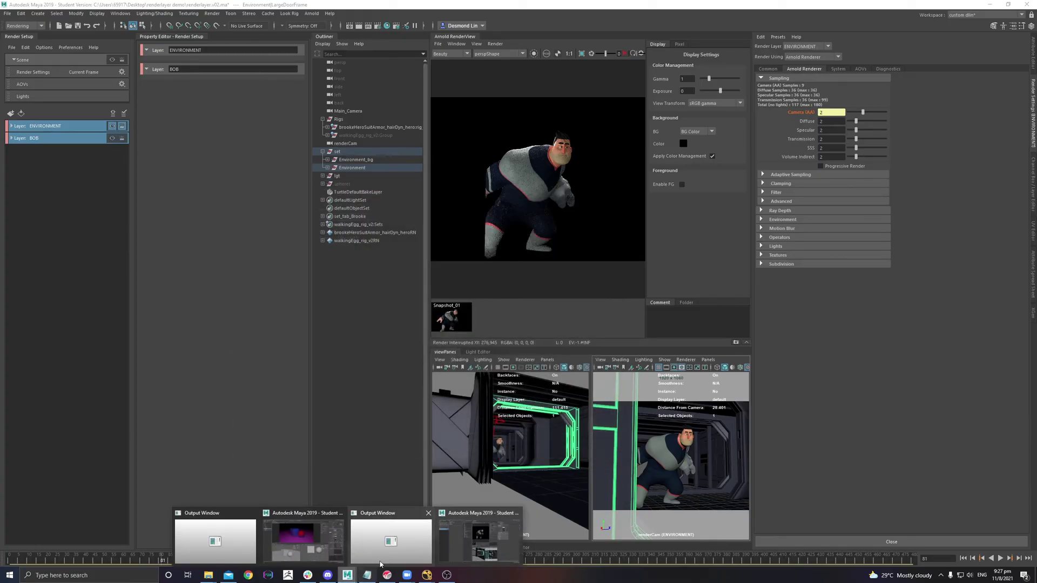
click(302, 532)
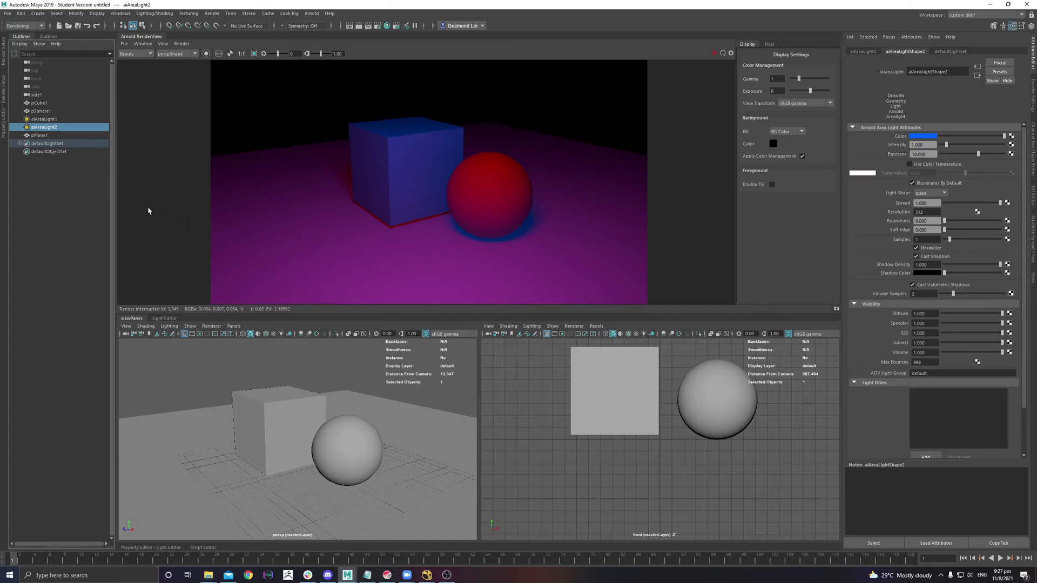
drag(114, 209, 208, 210)
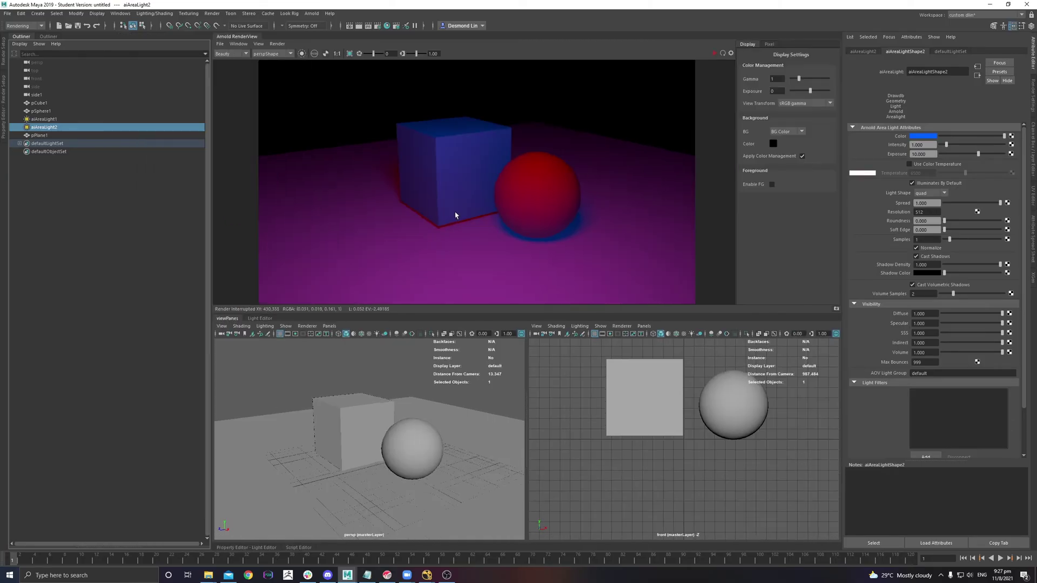
click(396, 26)
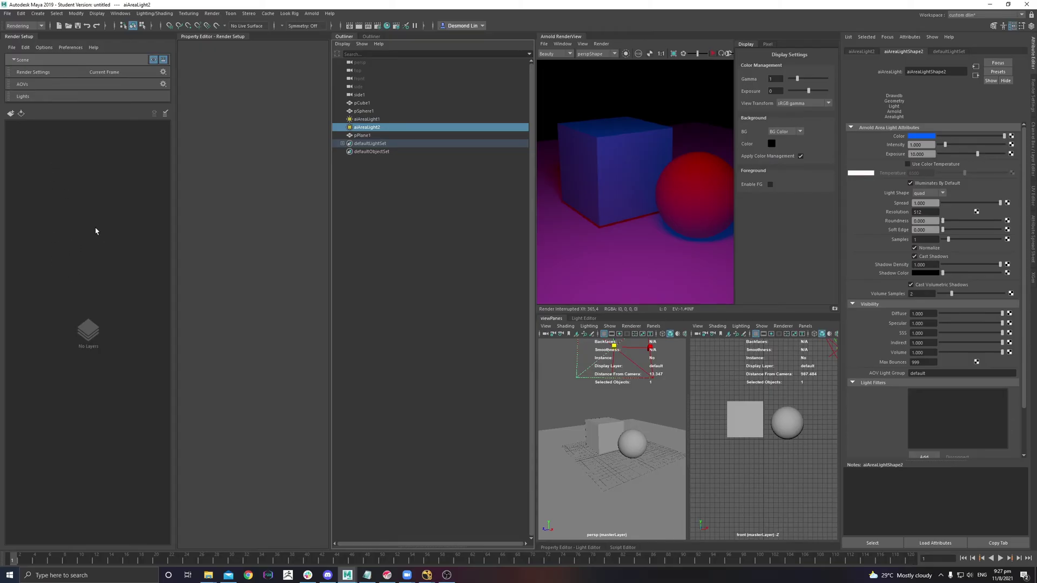
Import the shortfilm_renderlayers user template and expand the ENVIRONMENT and BOB layers
click(21, 113)
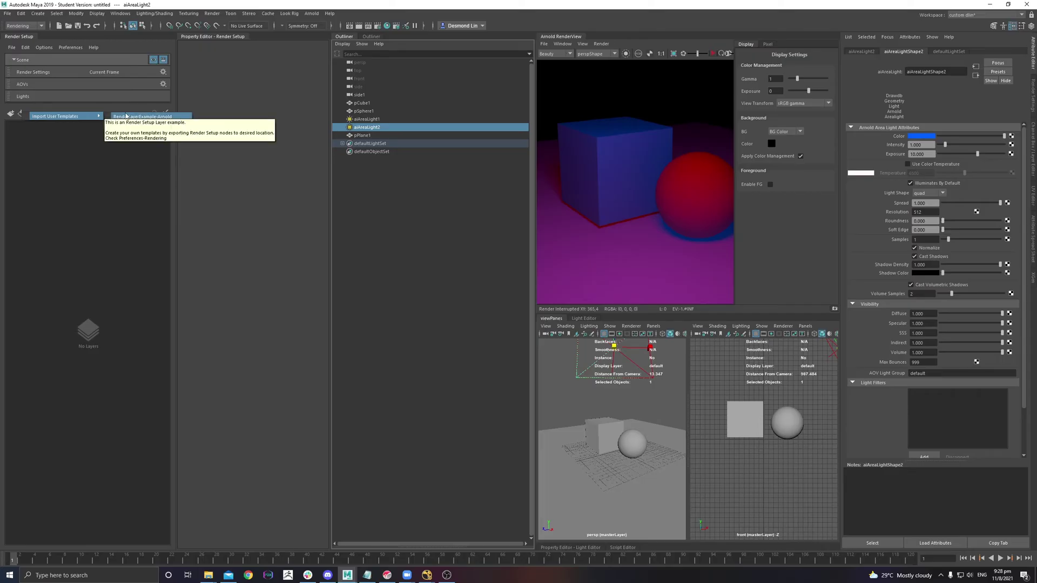
mouse_move(97, 117)
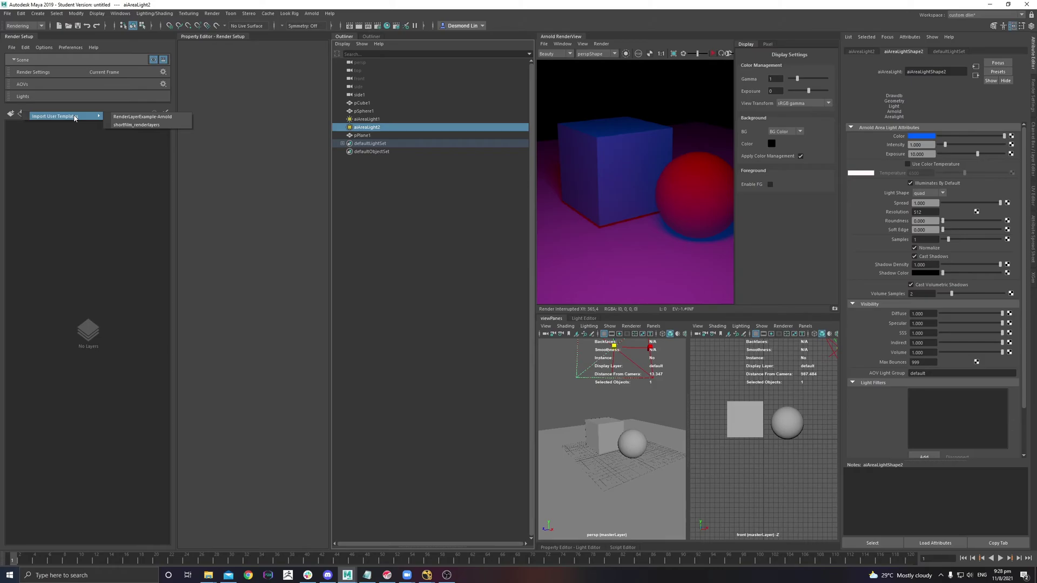
click(128, 125)
click(11, 127)
click(13, 139)
click(11, 139)
click(11, 126)
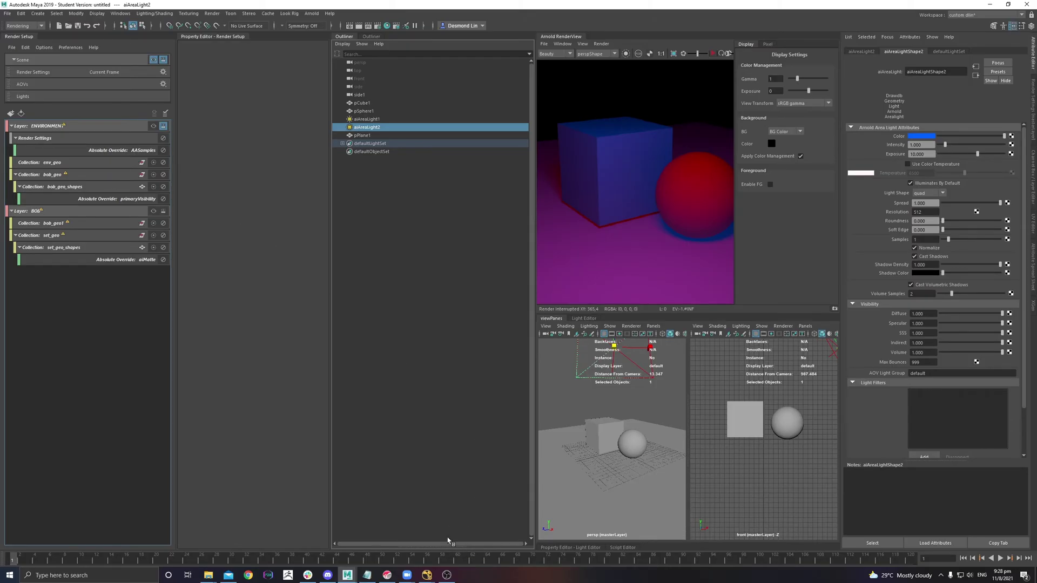
Switch back to the renderlayer demo scene and create a new render layer named SPHERES
mouse_move(347, 574)
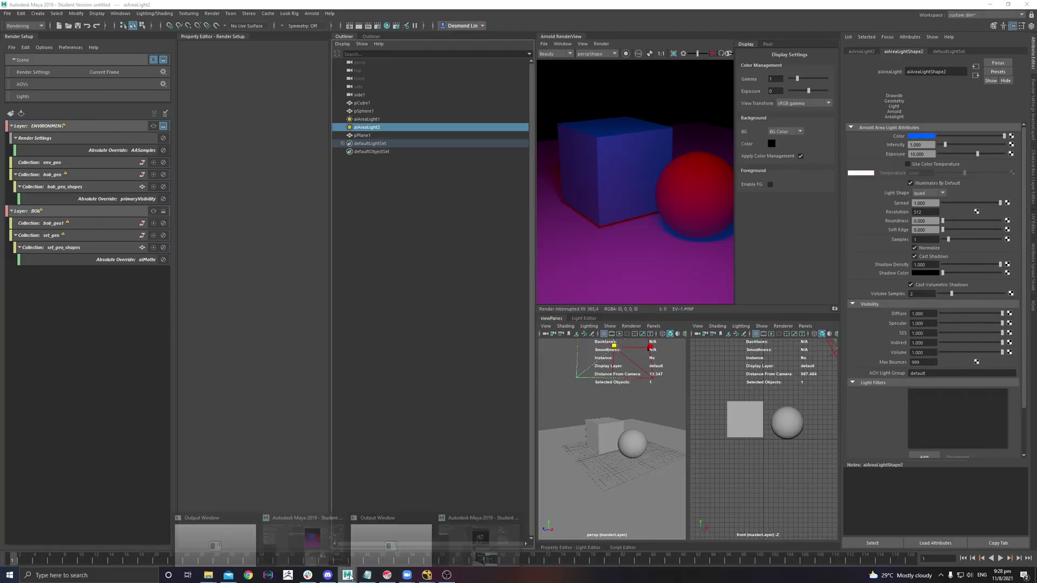
click(490, 541)
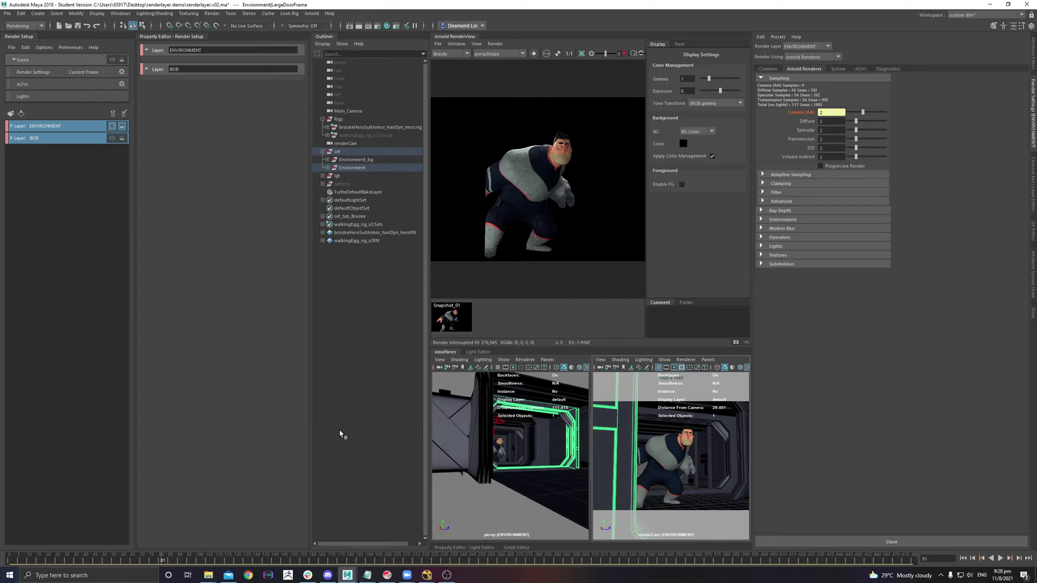
click(27, 164)
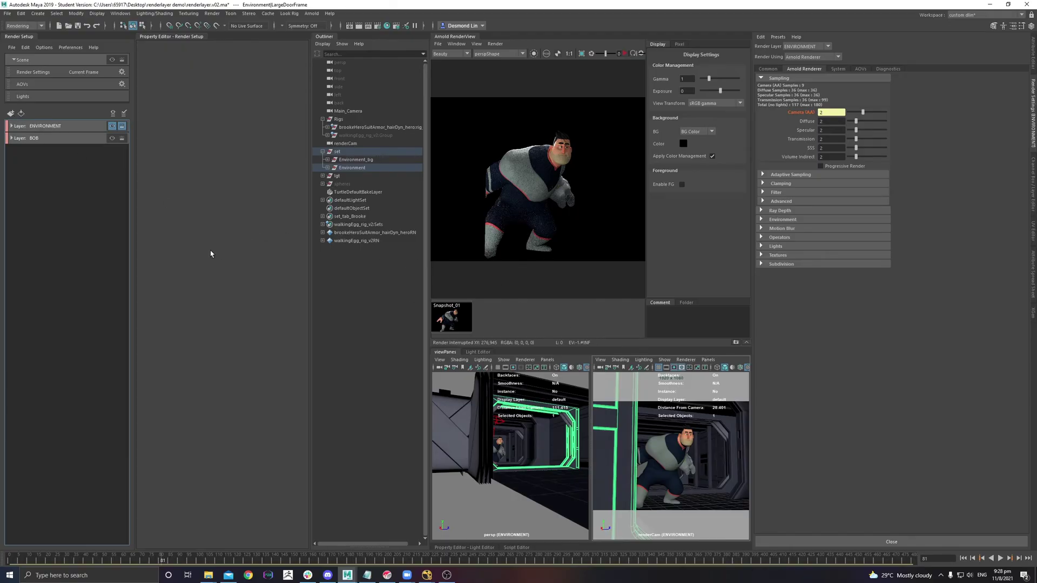
click(10, 112)
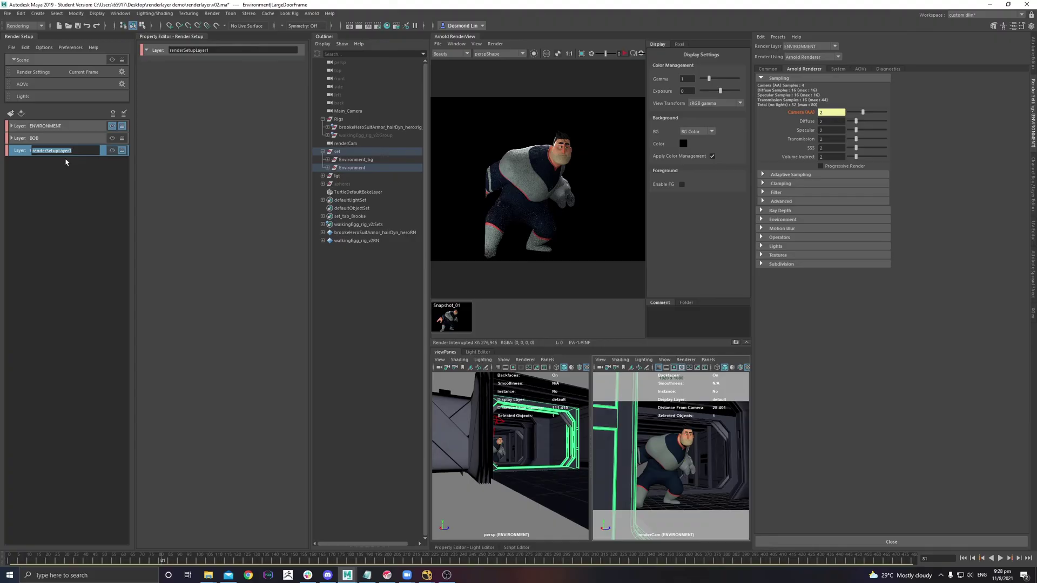
text(SPHERES)
key(Return)
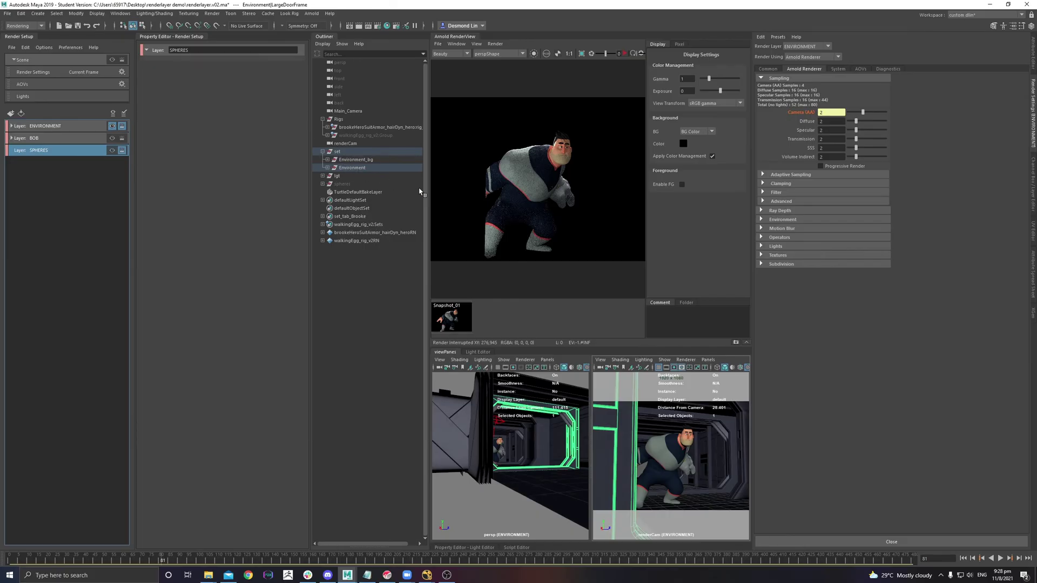
Expand the spheres group, select chrome_sphere and frame it in the perspective view
click(342, 183)
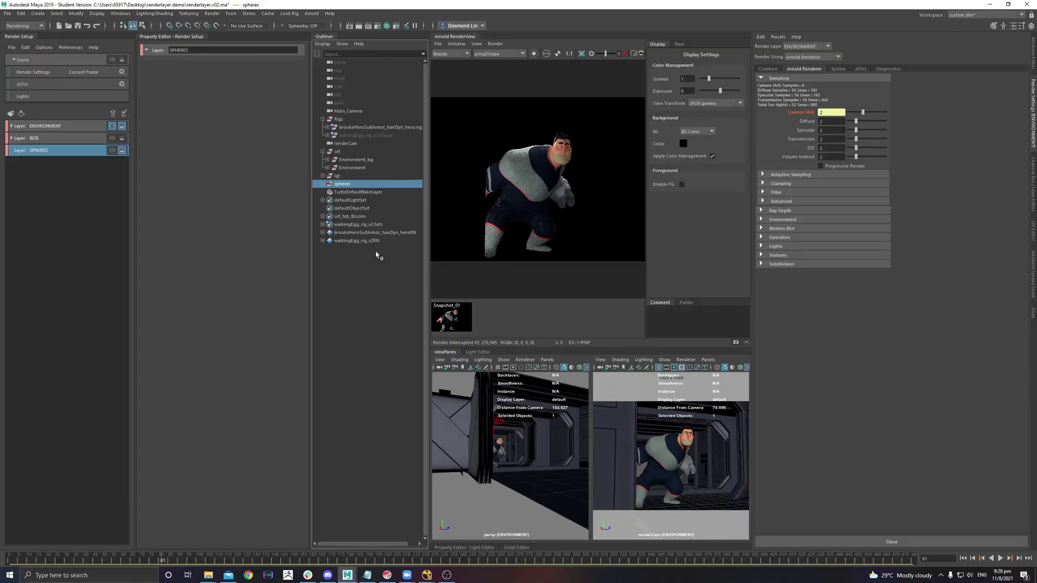
key(f)
scroll(517, 452, down, 10)
click(323, 183)
click(355, 200)
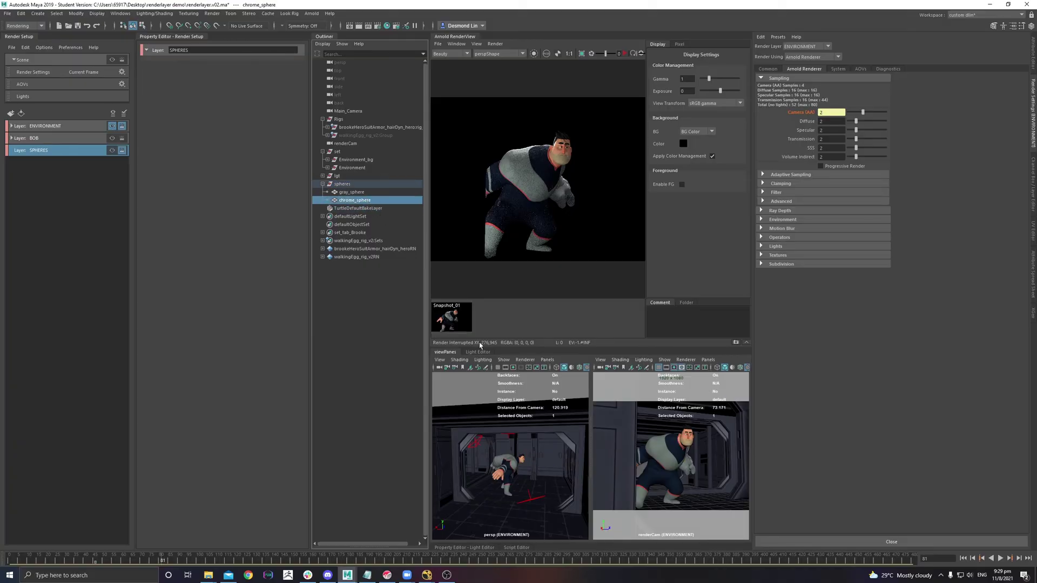
key(f)
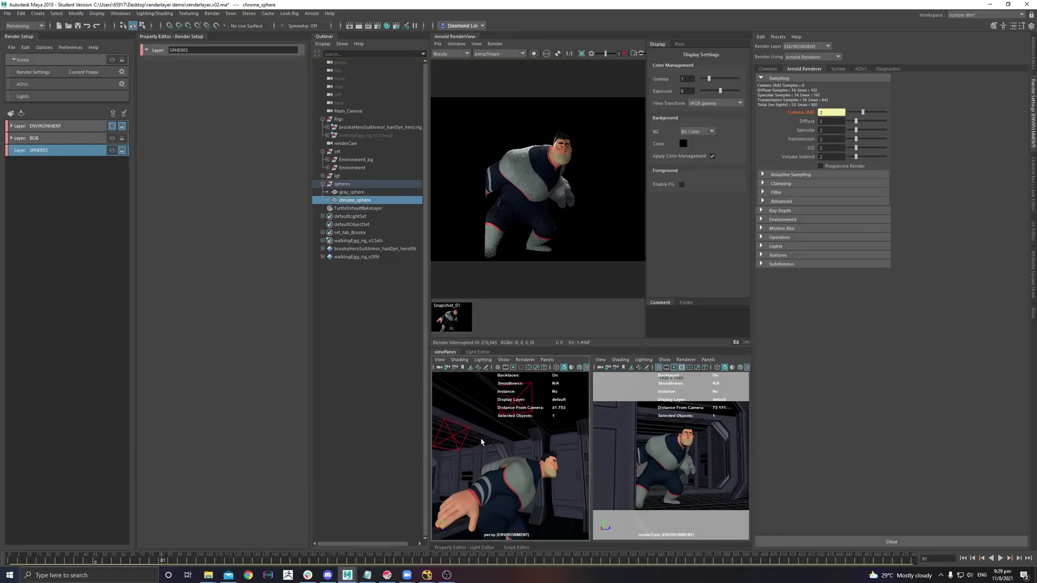
Widen the Outliner, make the base scene visible instead of the ENVIRONMENT layer and view chrome_sphere in perspective
drag(427, 342, 417, 342)
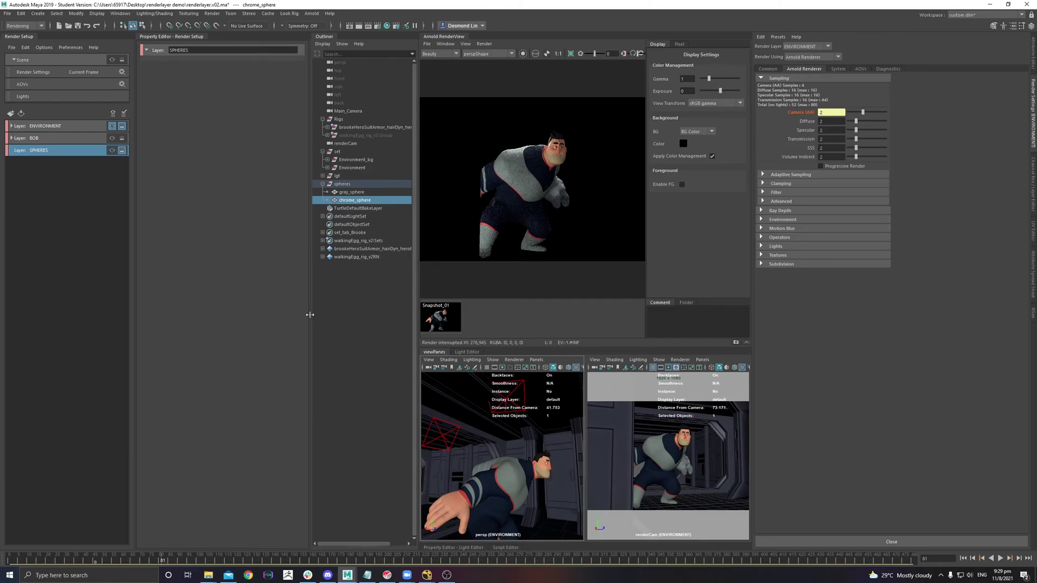
drag(310, 315, 276, 314)
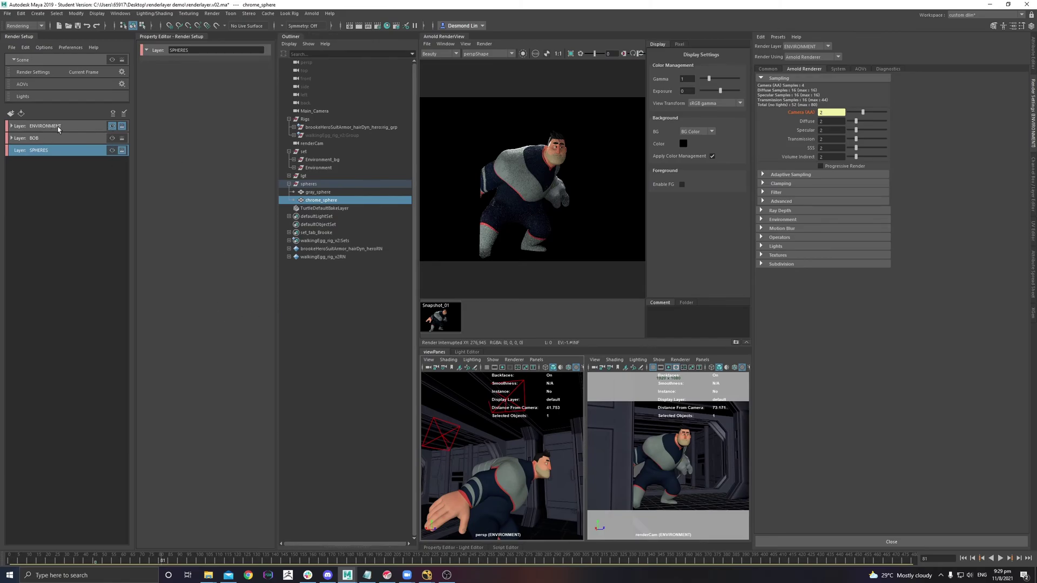
click(111, 60)
alt+drag(478, 451, 505, 520)
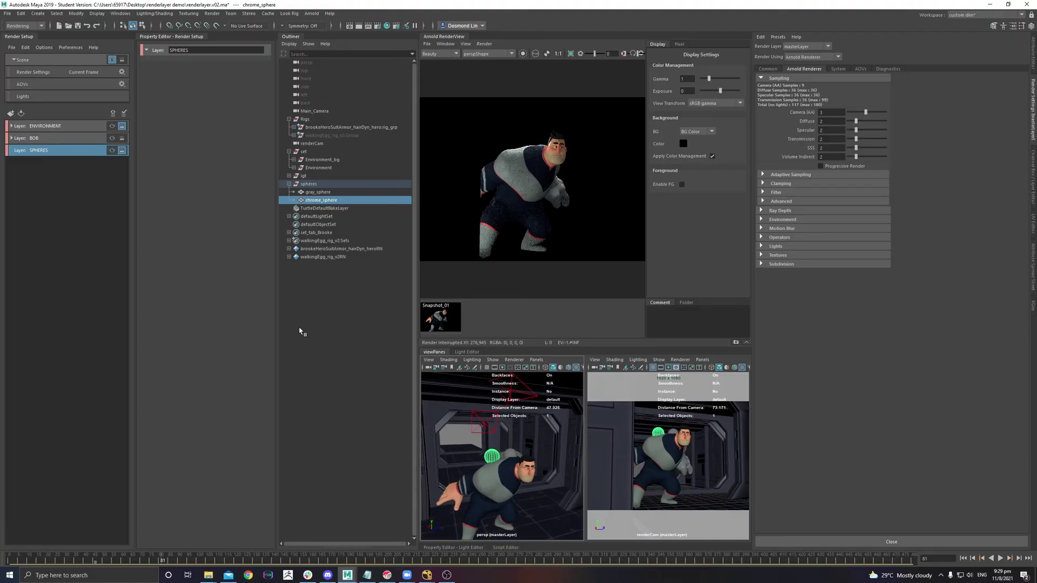
Create a collection named sphere_geo in the SPHERES layer and add gray_sphere and chrome_sphere to it
right_click(67, 156)
click(67, 155)
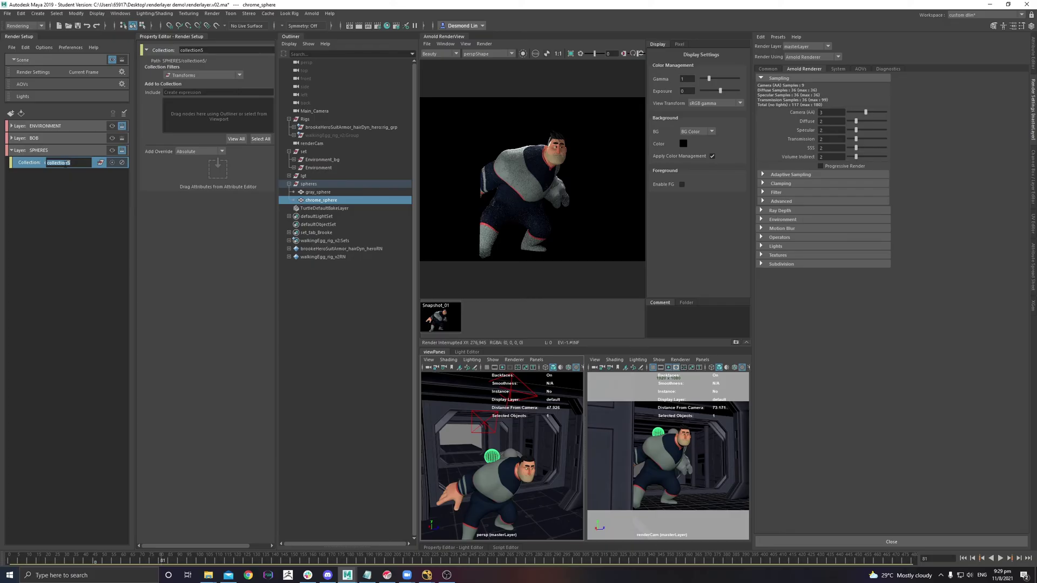
text(sphere_geo)
key(Return)
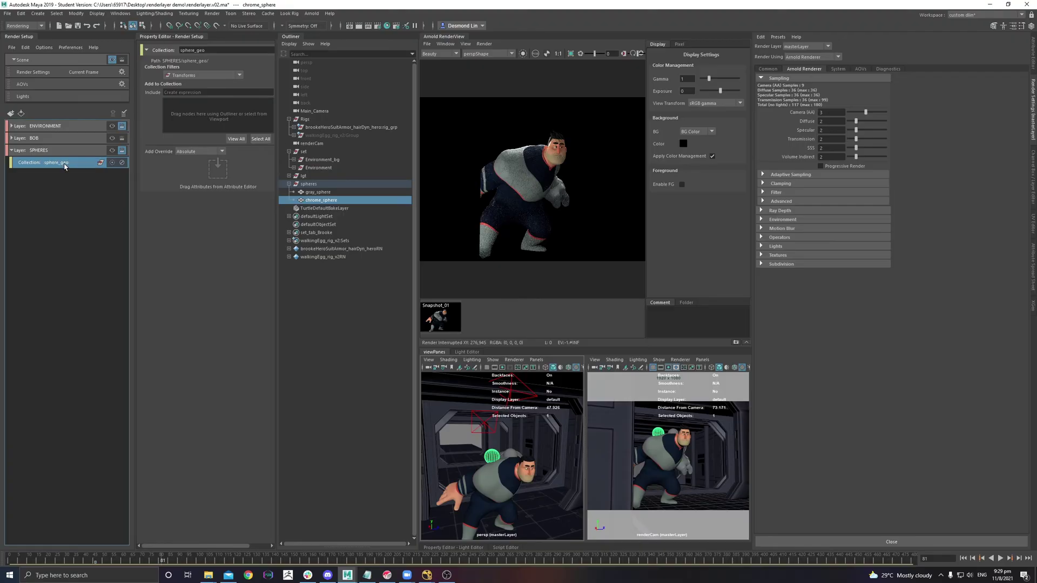
click(319, 193)
ctrl+click(321, 200)
drag(321, 200, 219, 117)
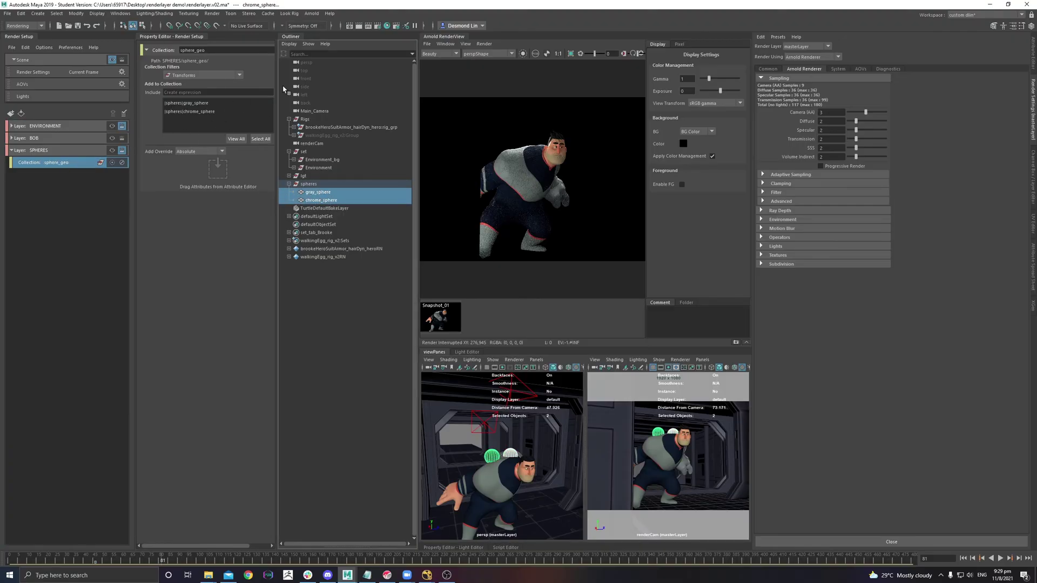
Create a second collection in the SPHERES layer, keeping its default name, and add the set group to it
right_click(46, 156)
click(59, 266)
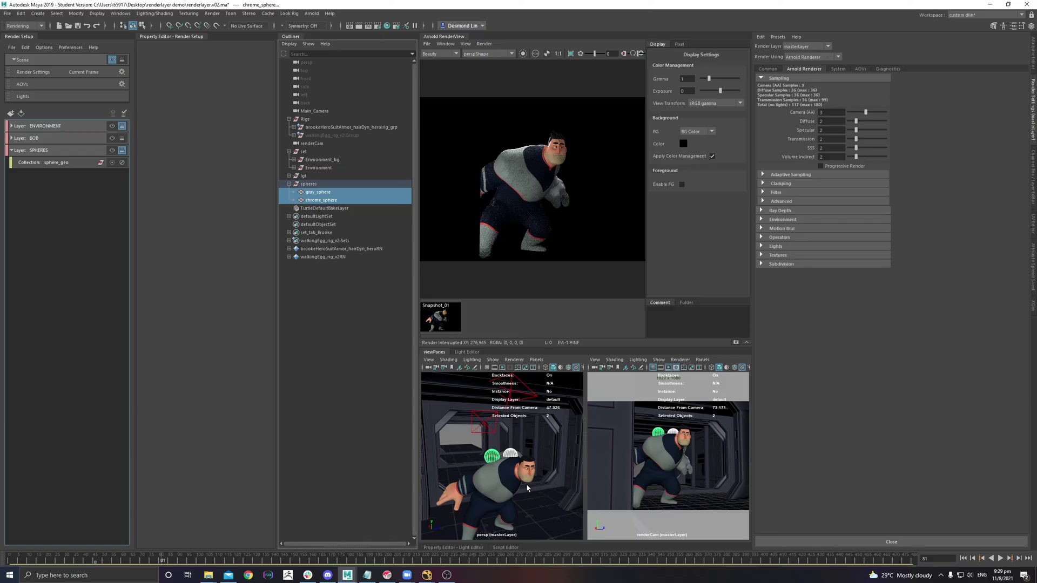
click(48, 149)
right_click(48, 150)
click(107, 204)
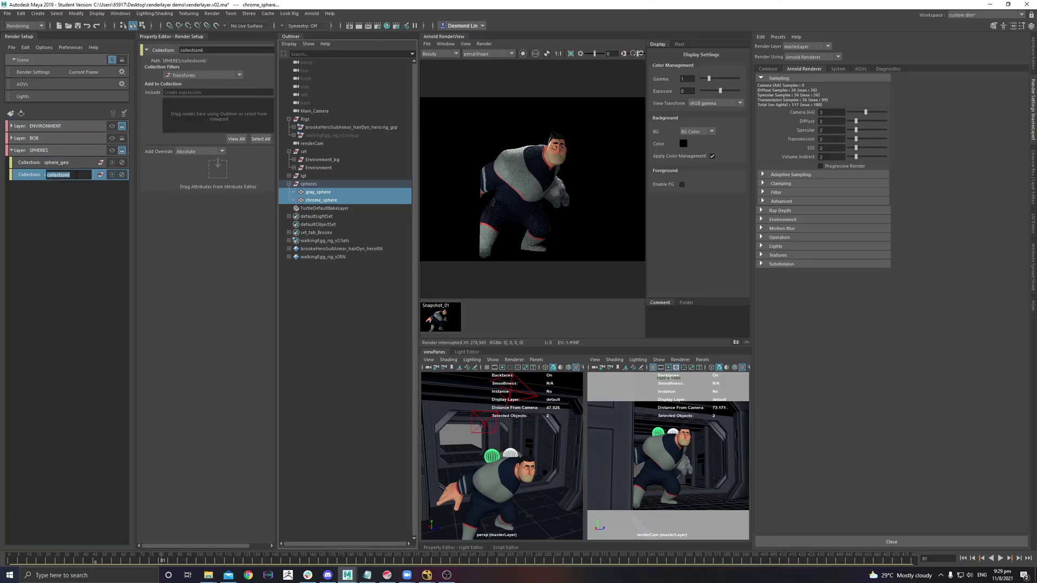
click(311, 153)
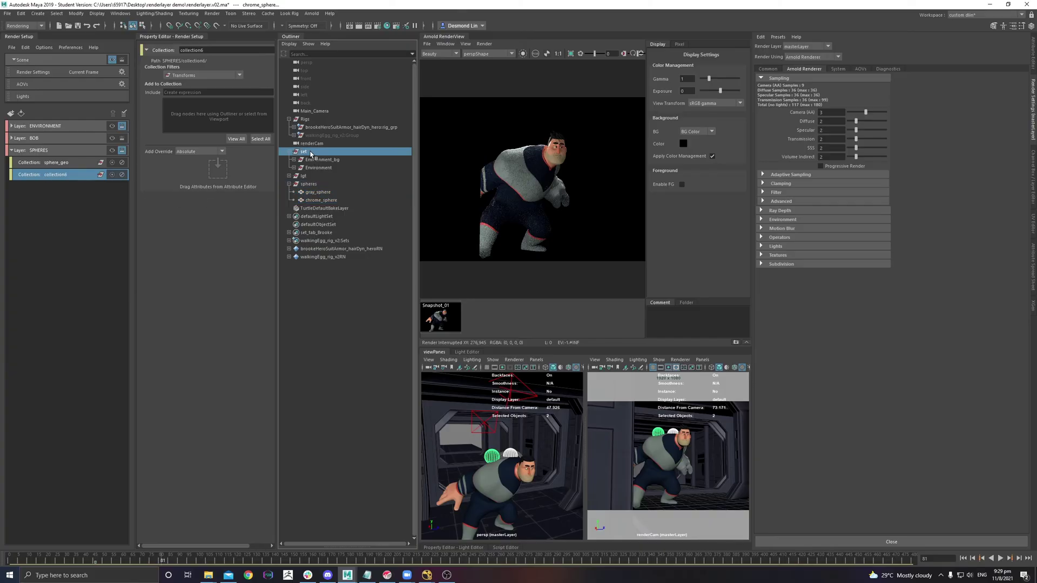
drag(310, 152, 220, 119)
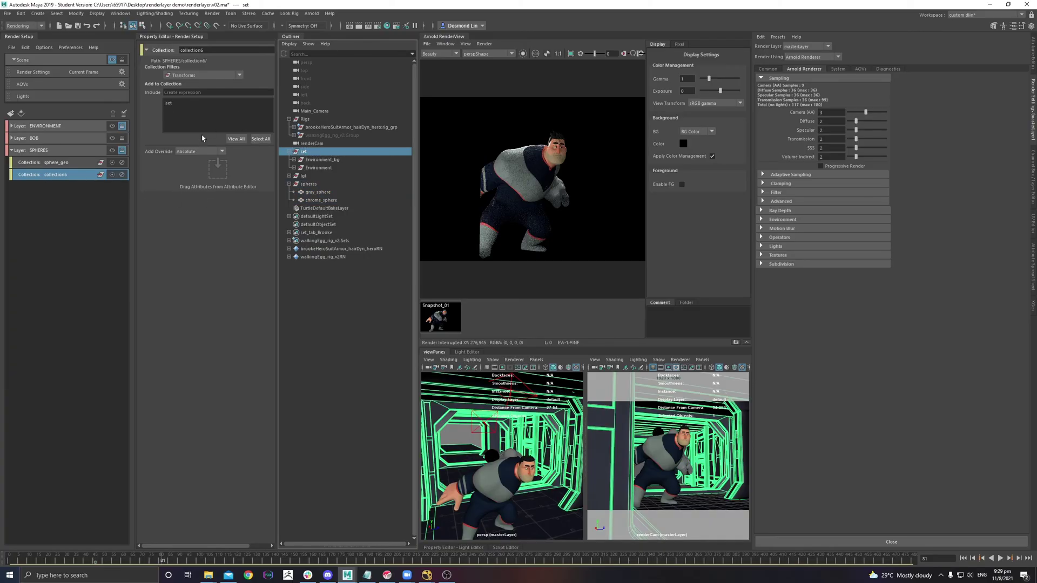
Make SPHERES the visible render layer and view its contents in the perspective viewport
click(112, 150)
alt+drag(510, 459, 505, 435)
click(94, 246)
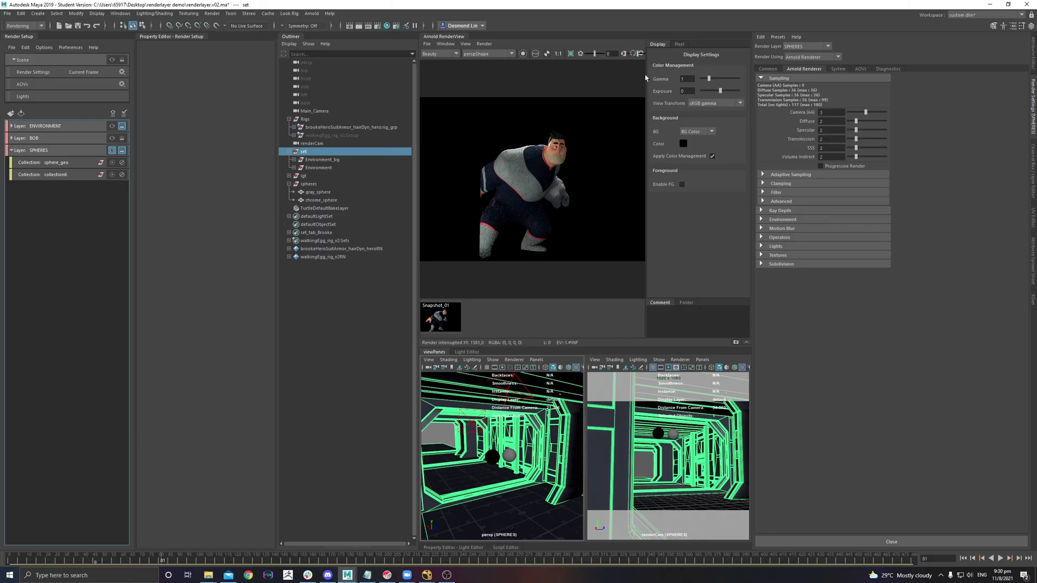
Enlarge the Arnold RenderView, render the SPHERES layer and examine the chrome and gray spheres against the environment
drag(420, 146, 400, 146)
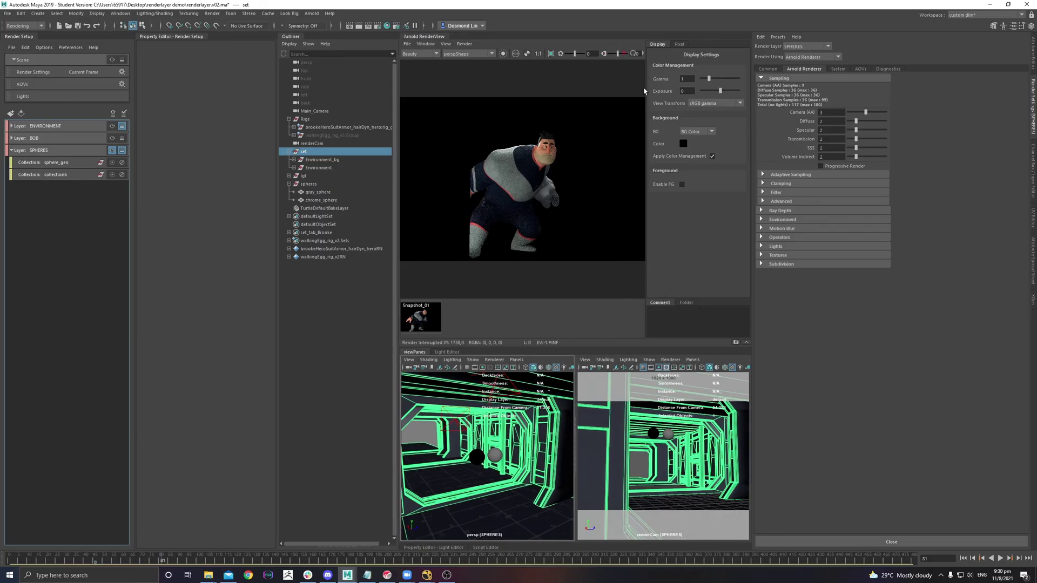
drag(752, 104, 863, 104)
click(735, 53)
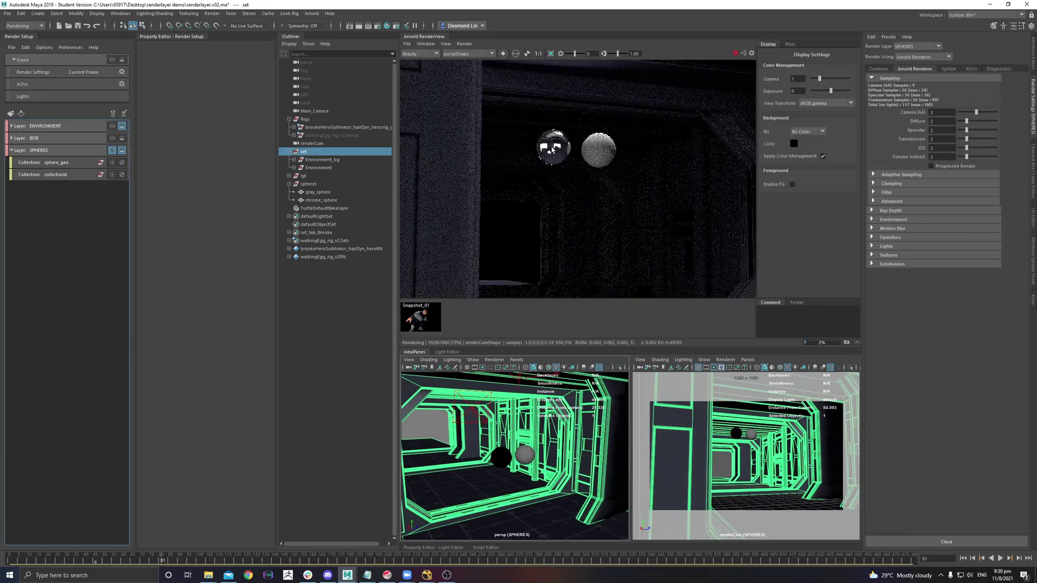
scroll(563, 145, up, 5)
scroll(563, 140, up, 2)
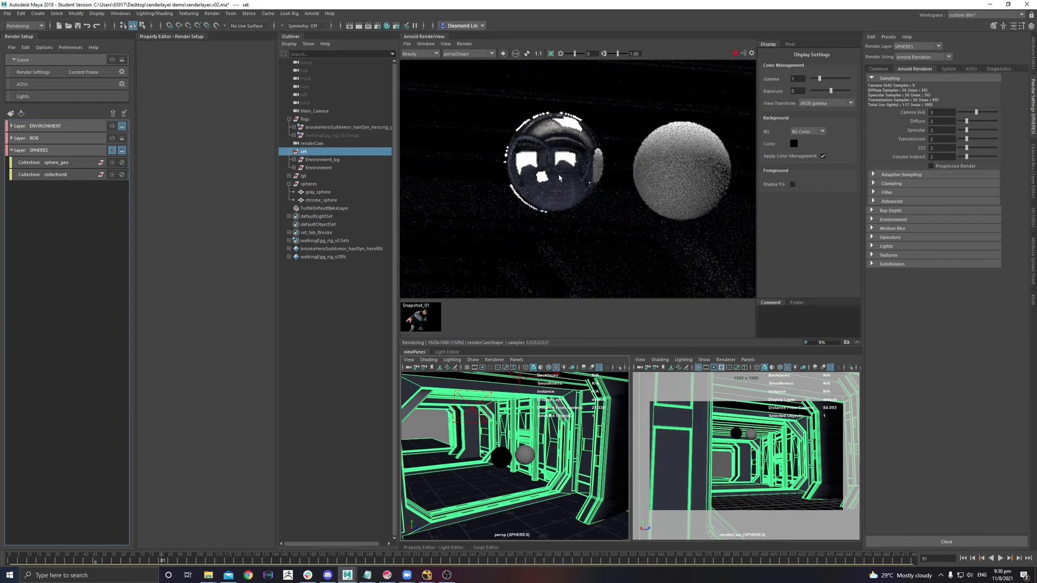
scroll(572, 181, down, 7)
scroll(589, 183, down, 3)
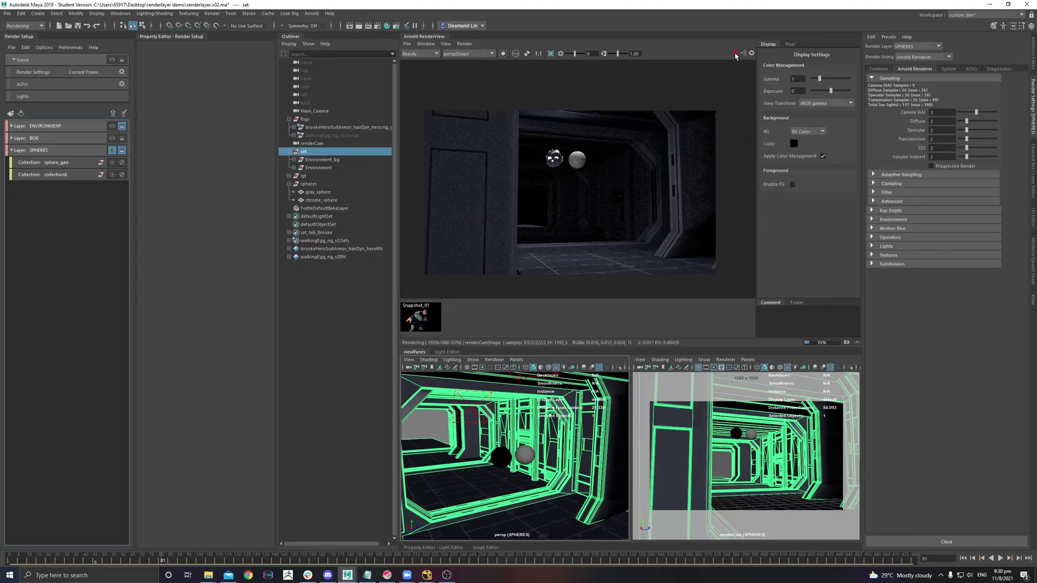
Add an absolute Primary Visibility override to the set collection, using the large door frame's Arnold attributes, and turn visibility off
click(90, 173)
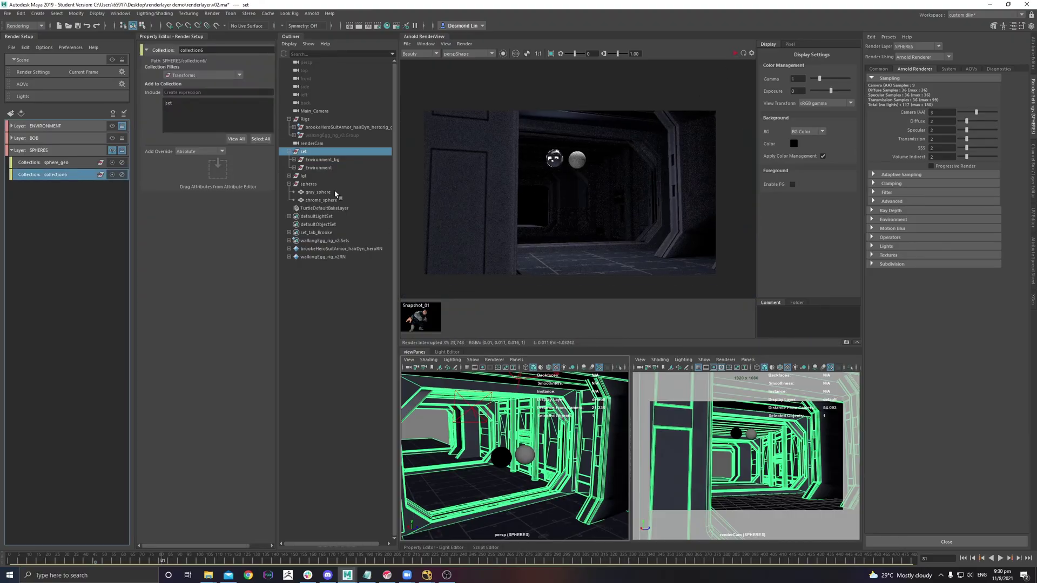
click(502, 216)
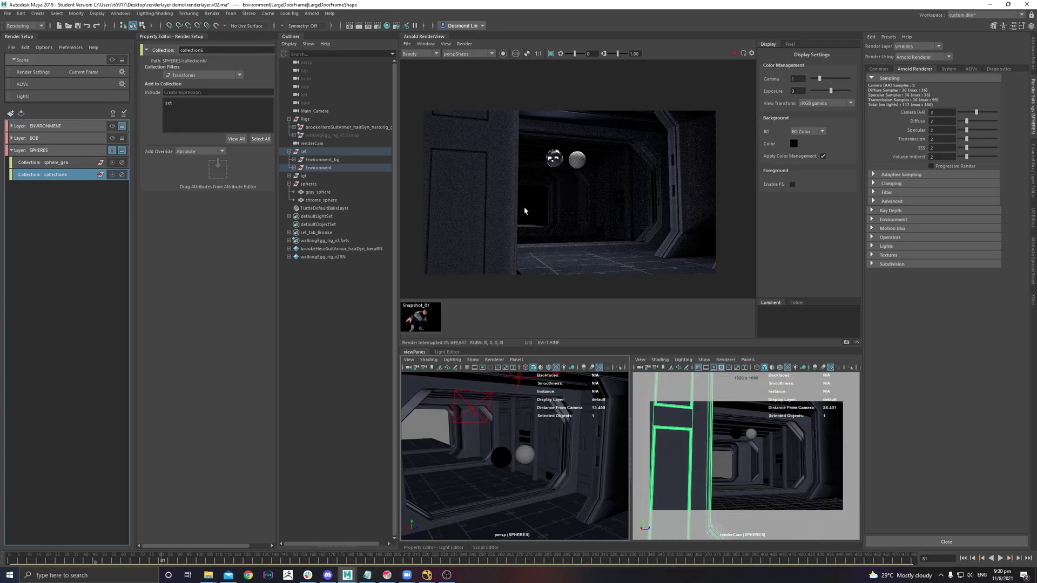
click(1033, 70)
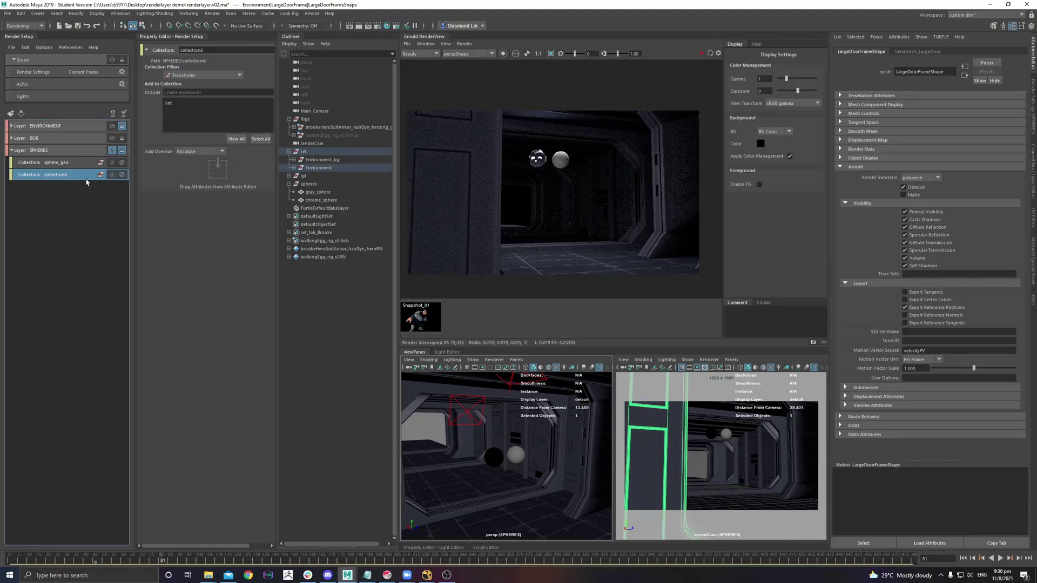
right_click(939, 216)
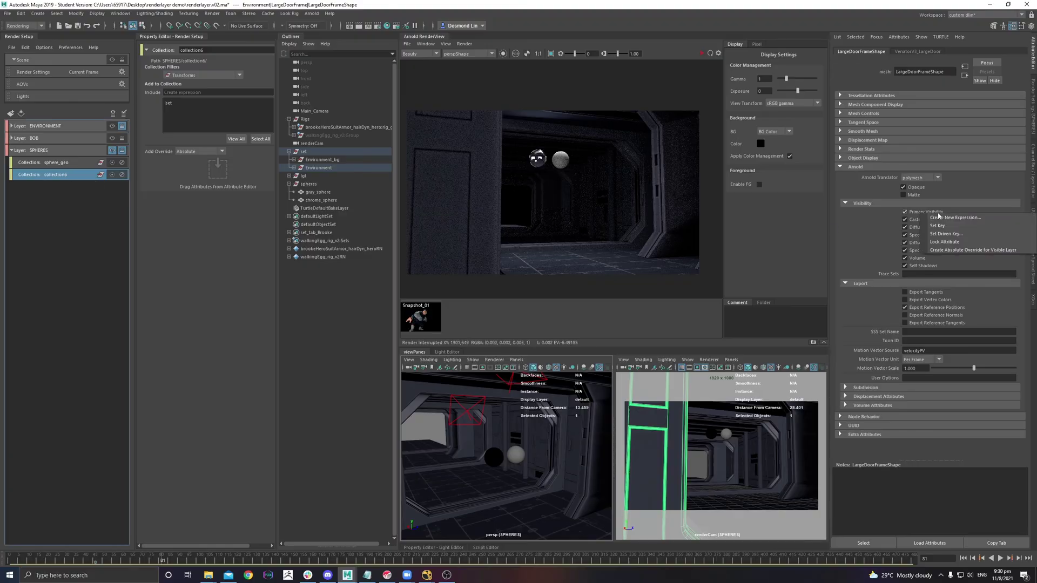
click(964, 250)
click(113, 196)
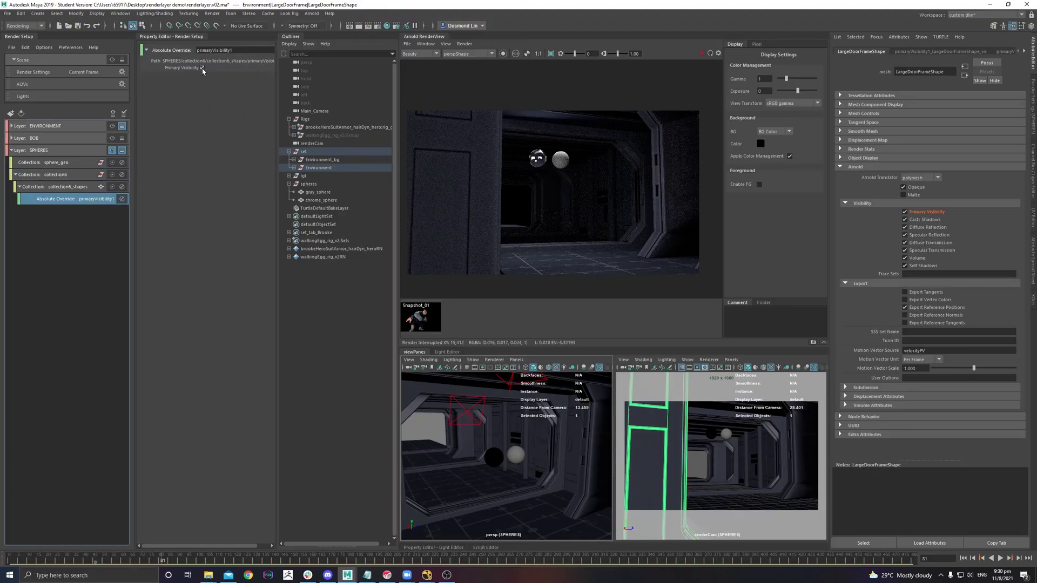
Render the SPHERES layer again and examine the chrome sphere's reflections and the gray sphere's shading up close
click(709, 53)
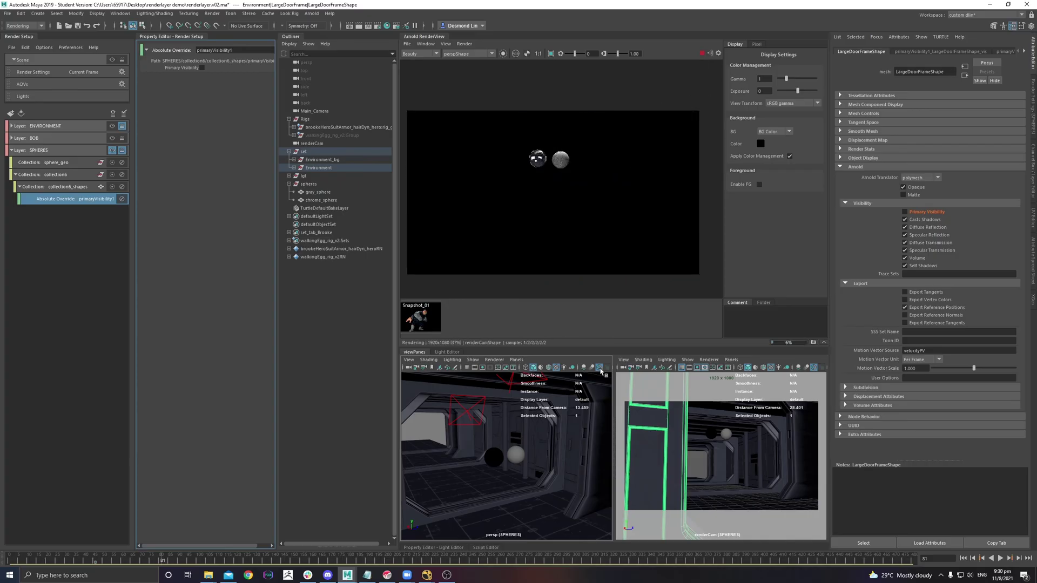
scroll(559, 205, up, 5)
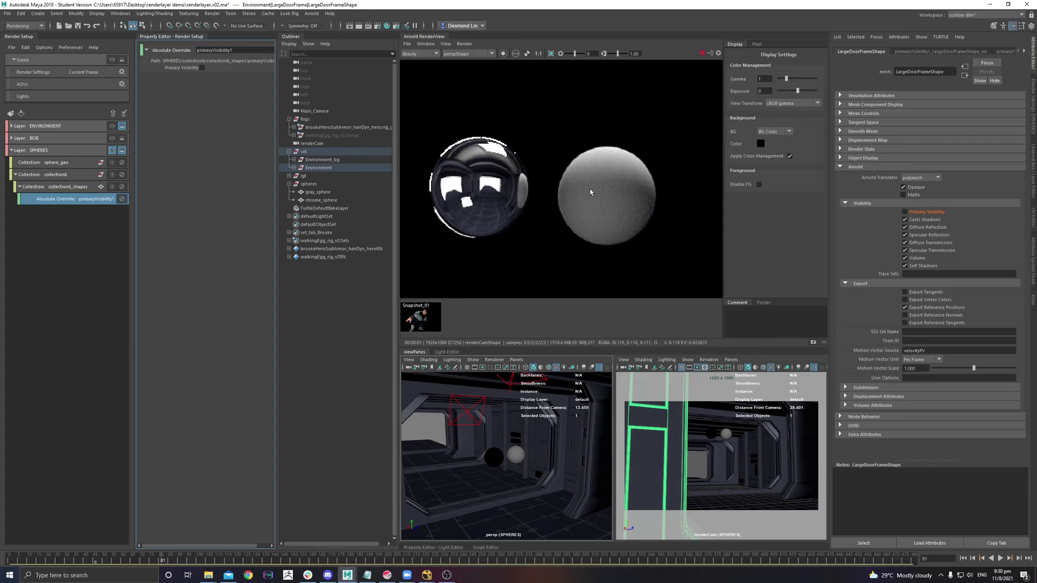
scroll(591, 183, down, 1)
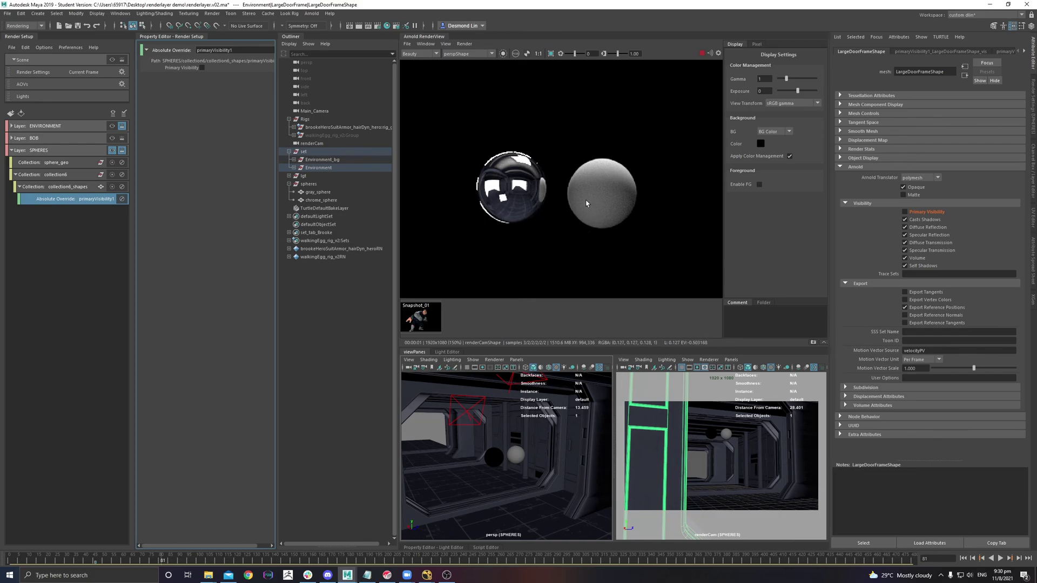
scroll(538, 197, up, 1)
scroll(537, 197, down, 1)
scroll(550, 198, up, 1)
scroll(577, 201, down, 1)
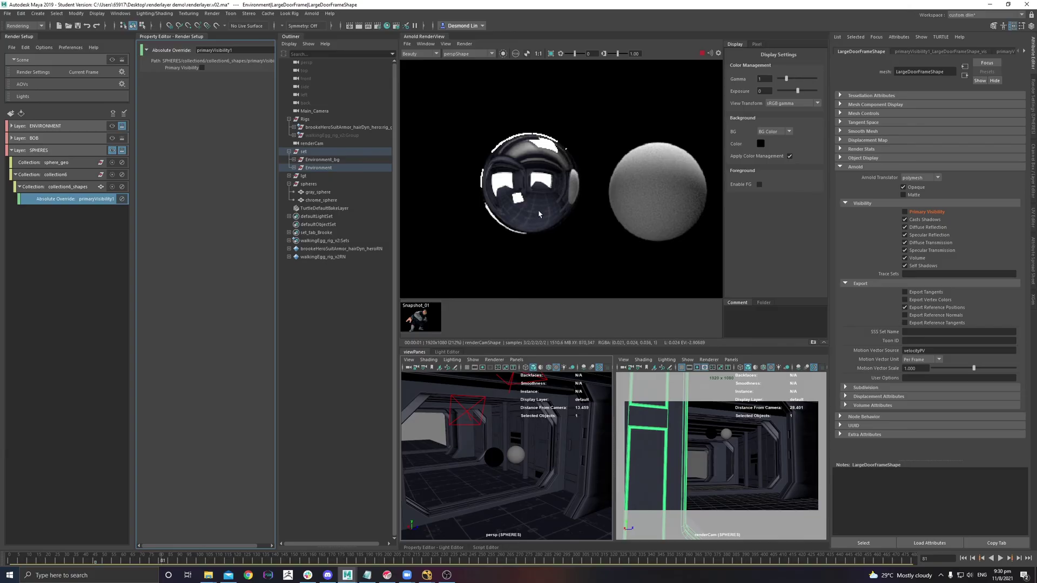
scroll(538, 214, up, 2)
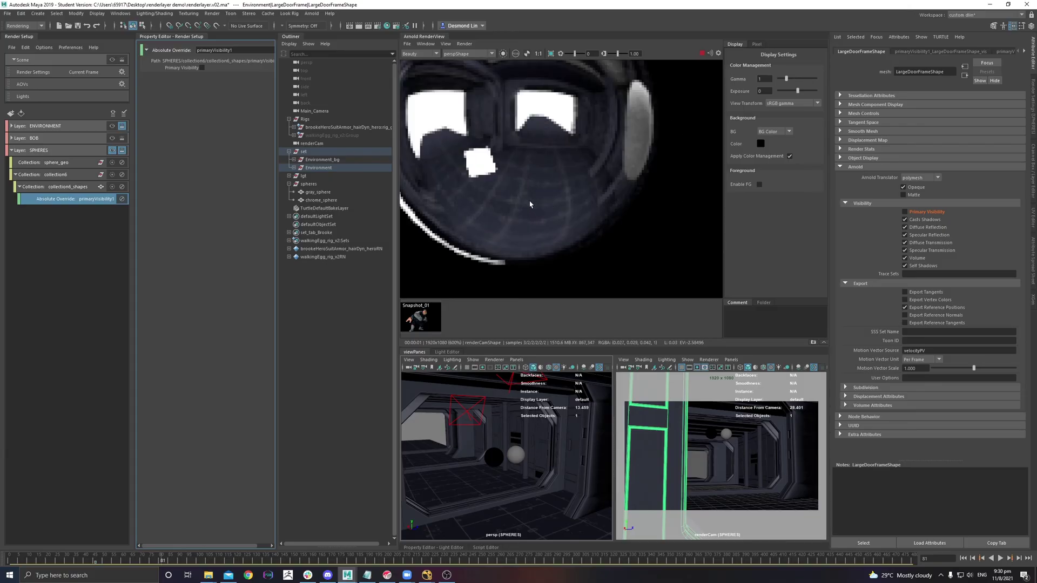
scroll(530, 204, down, 1)
scroll(532, 205, down, 4)
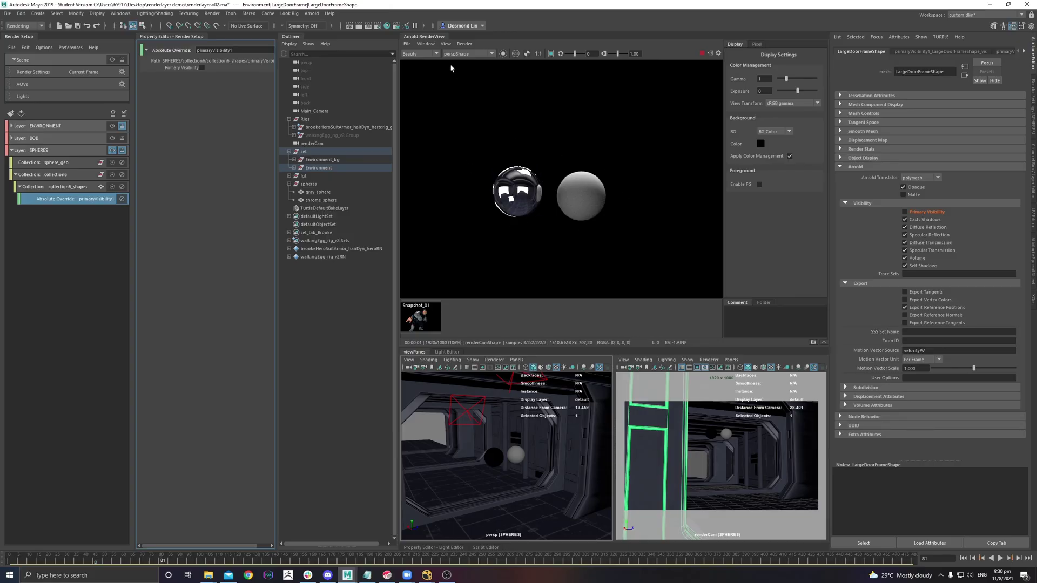
Compare the full-frame Snapshot_01 character render with the current SPHERES render
click(432, 312)
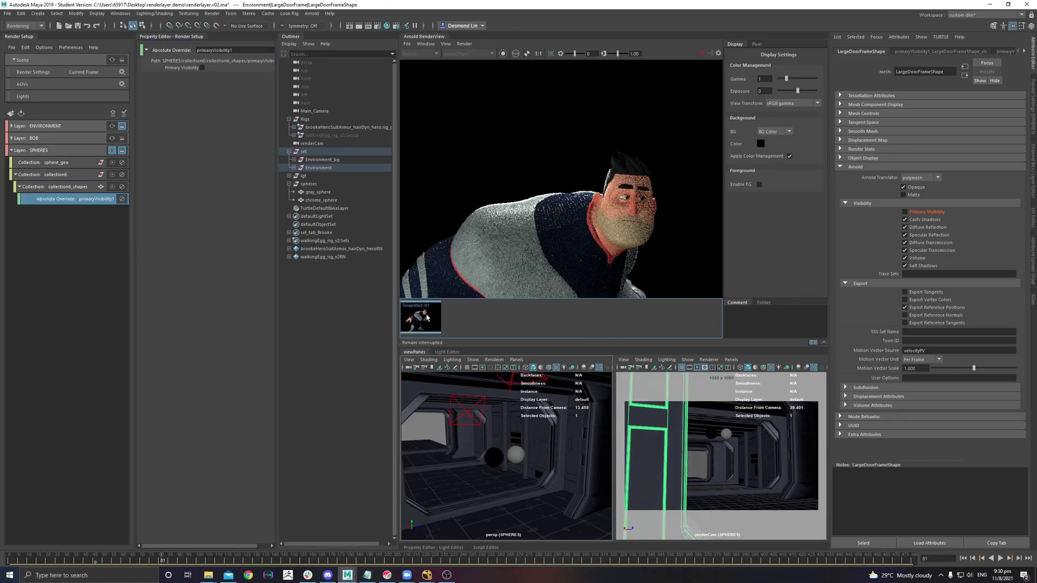
scroll(564, 260, down, 3)
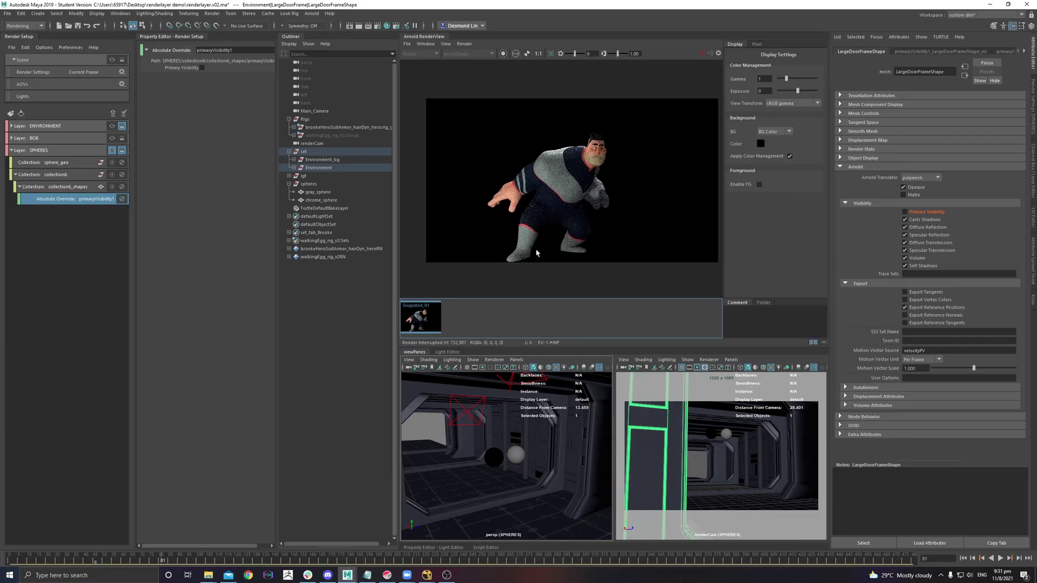
middle_drag(523, 289, 461, 287)
click(431, 312)
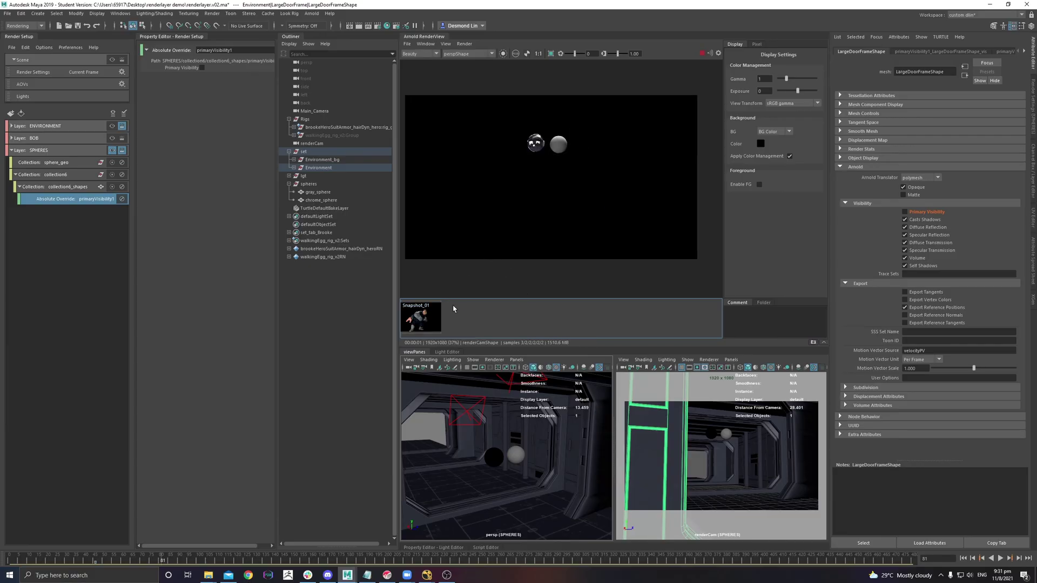